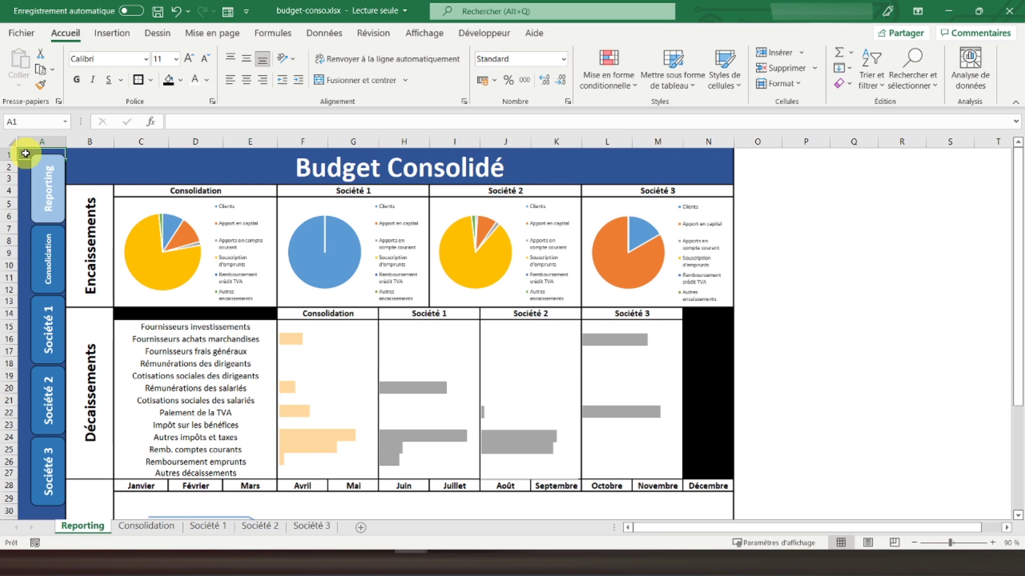
Step: Browse the Société, Consolidation and Reporting sheets, ending back on the Reporting dashboard
click(207, 526)
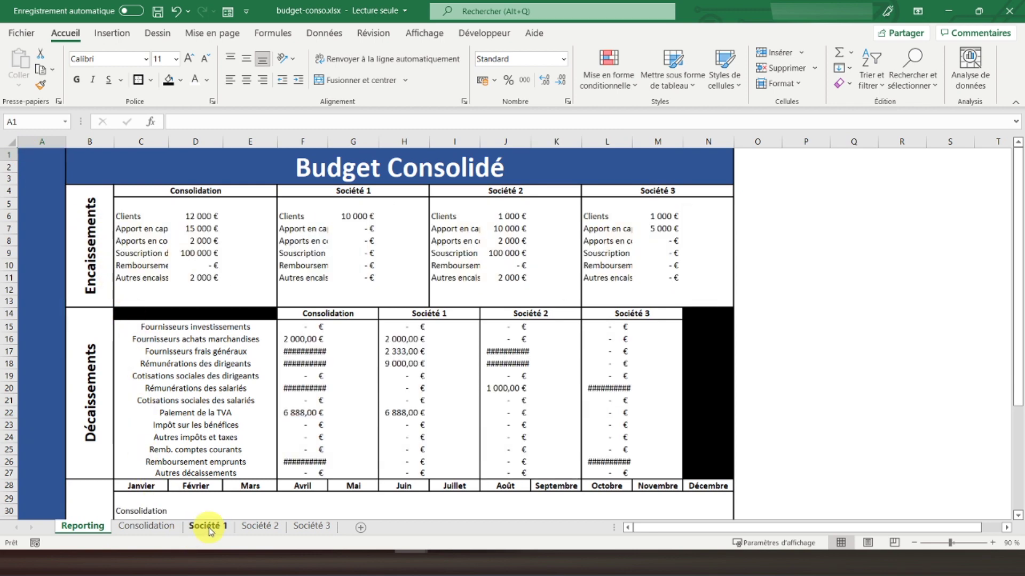
click(250, 527)
click(310, 527)
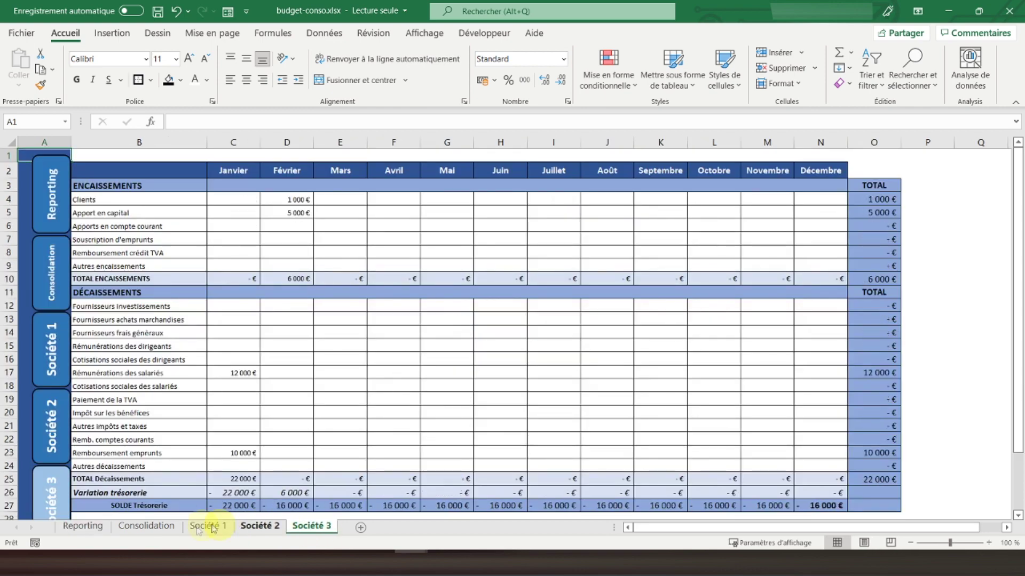
click(152, 527)
click(99, 528)
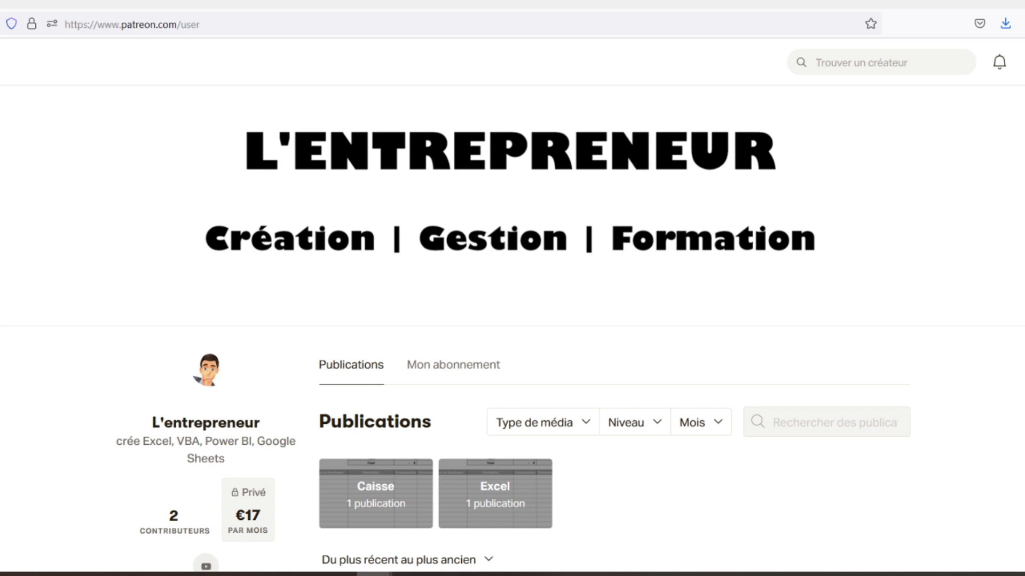
Step: Scroll the Patreon creator page down to the Feuilles de caisse post with caisse.xlsx
scroll(511, 327, down, 2)
scroll(510, 327, down, 2)
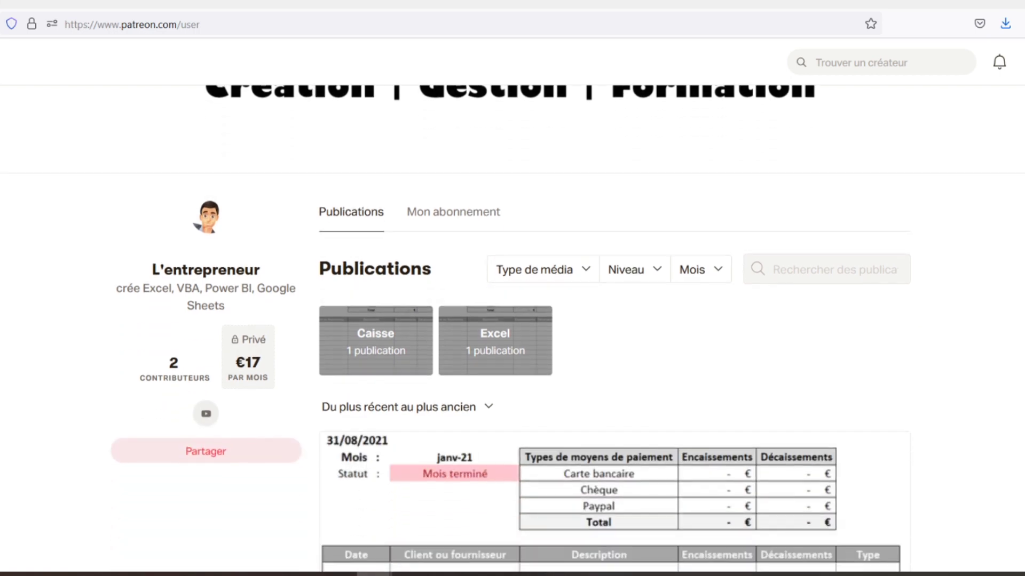
scroll(510, 328, down, 2)
scroll(510, 327, down, 2)
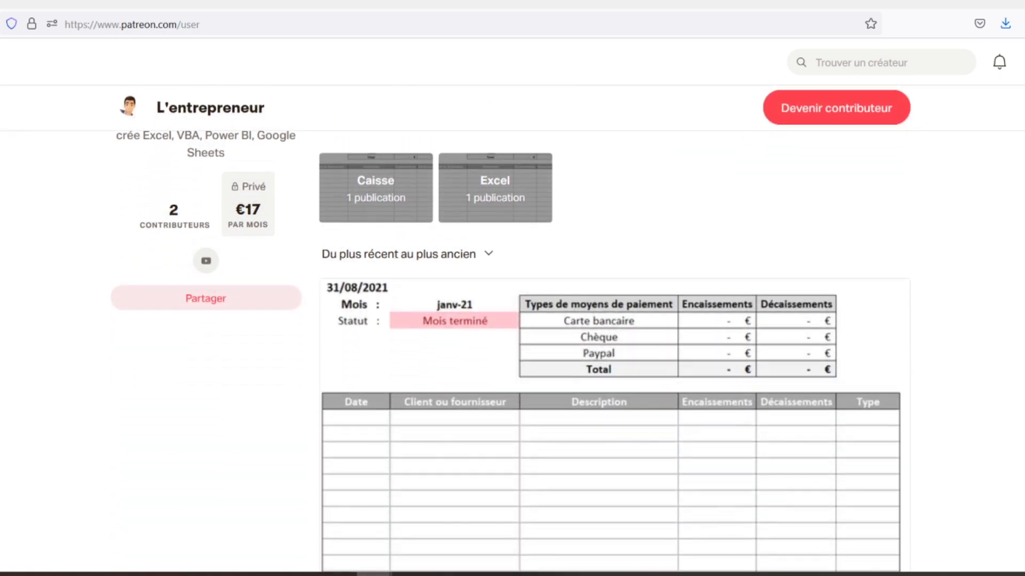
scroll(511, 327, down, 2)
scroll(511, 327, down, 2)
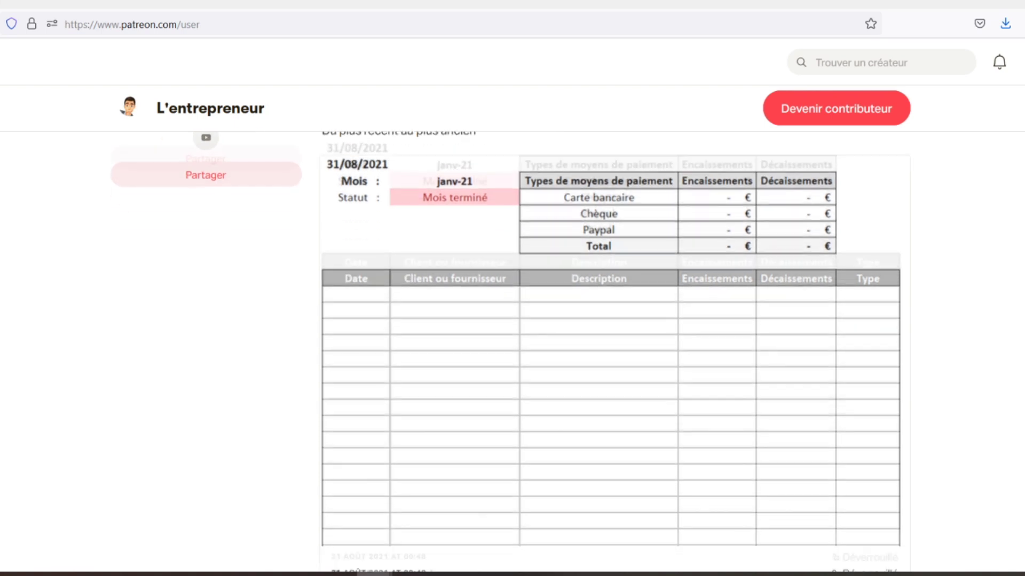
scroll(511, 327, down, 2)
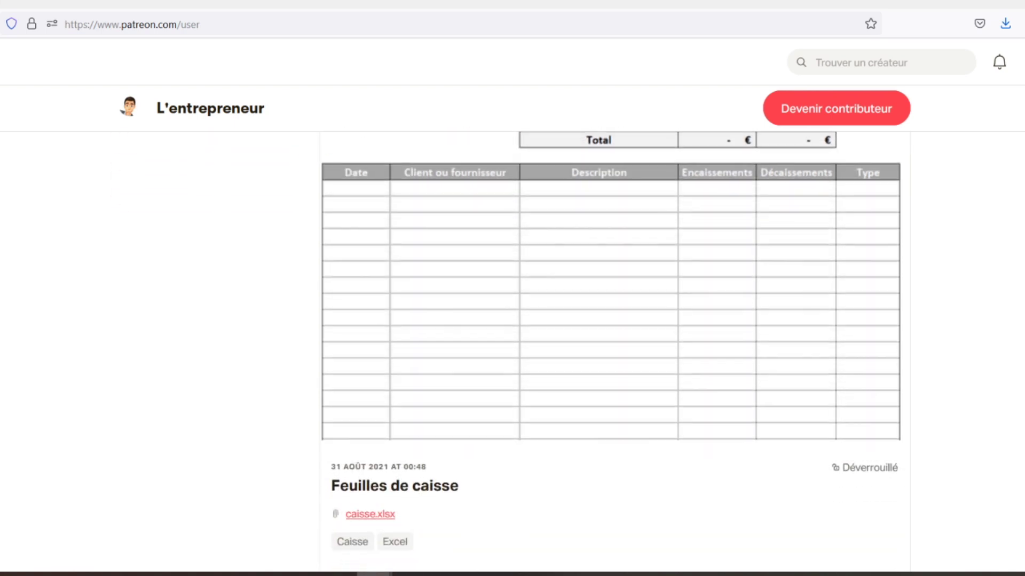
scroll(510, 327, down, 2)
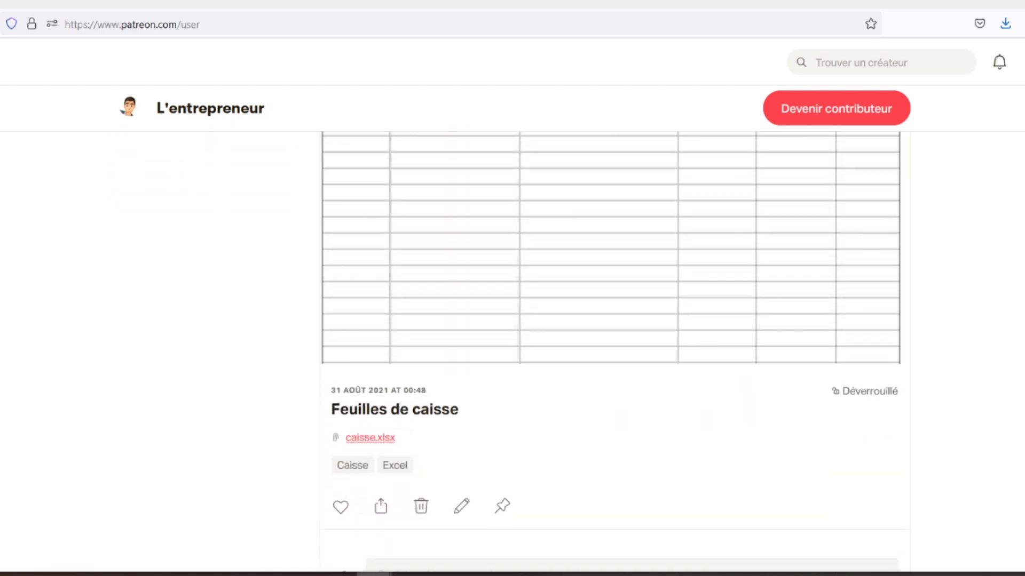
scroll(510, 327, down, 2)
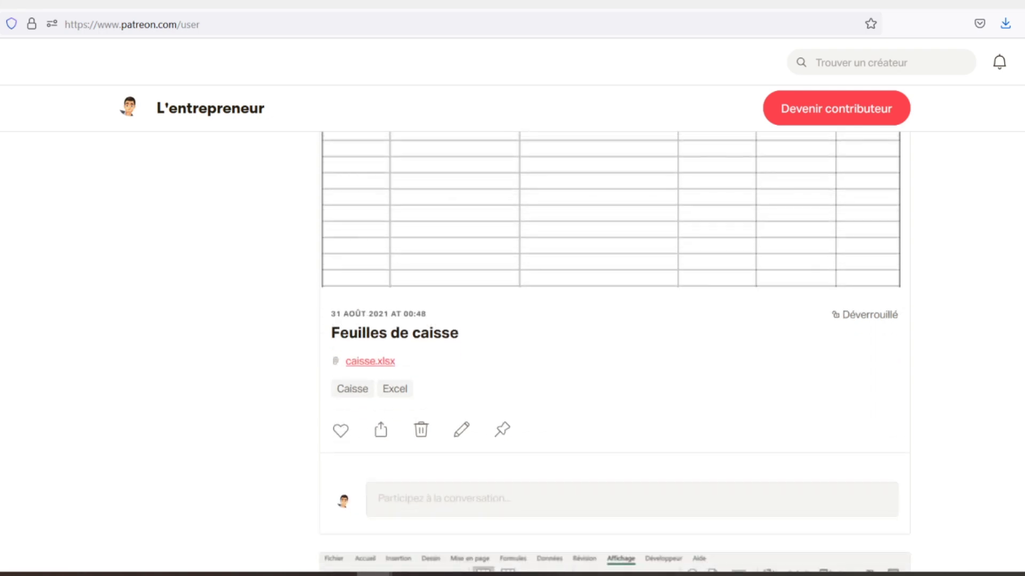
scroll(511, 327, down, 2)
scroll(510, 327, down, 2)
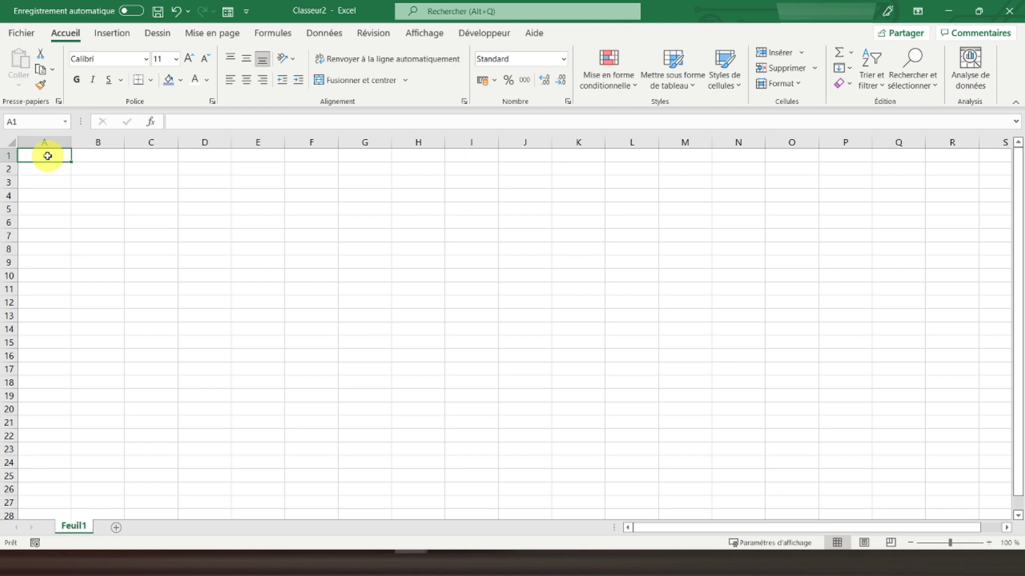
Step: Rename the Feuil1 sheet tab to 'Consolidation'
double_click(76, 525)
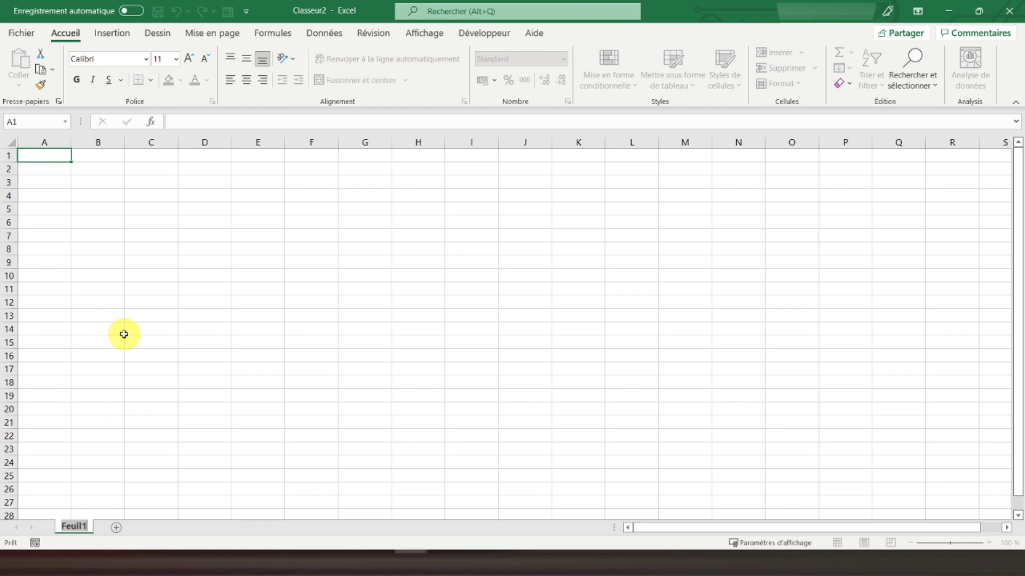
text(Consolidation)
key(Return)
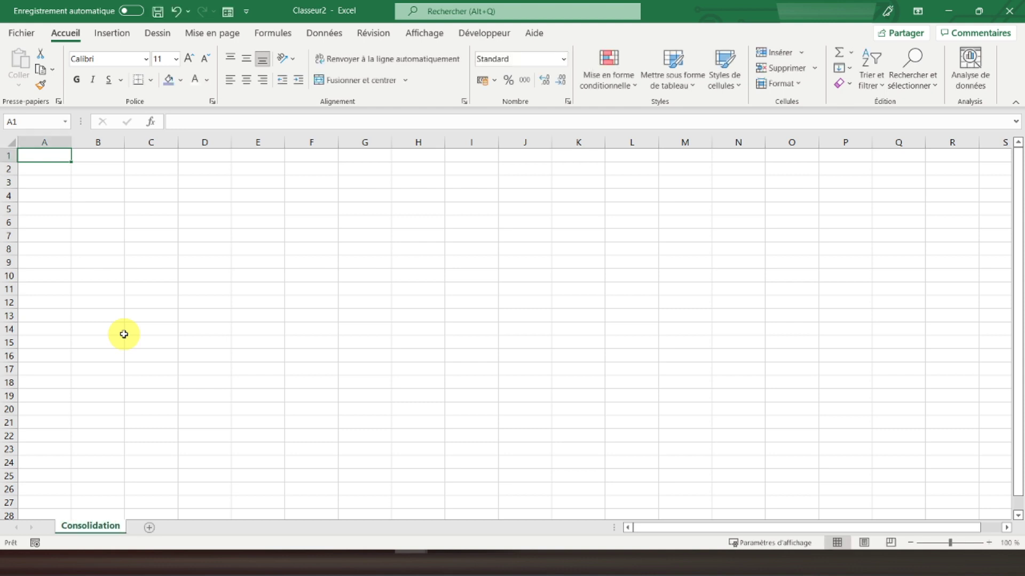
Step: Fill column A and cell B2 dark blue
click(51, 143)
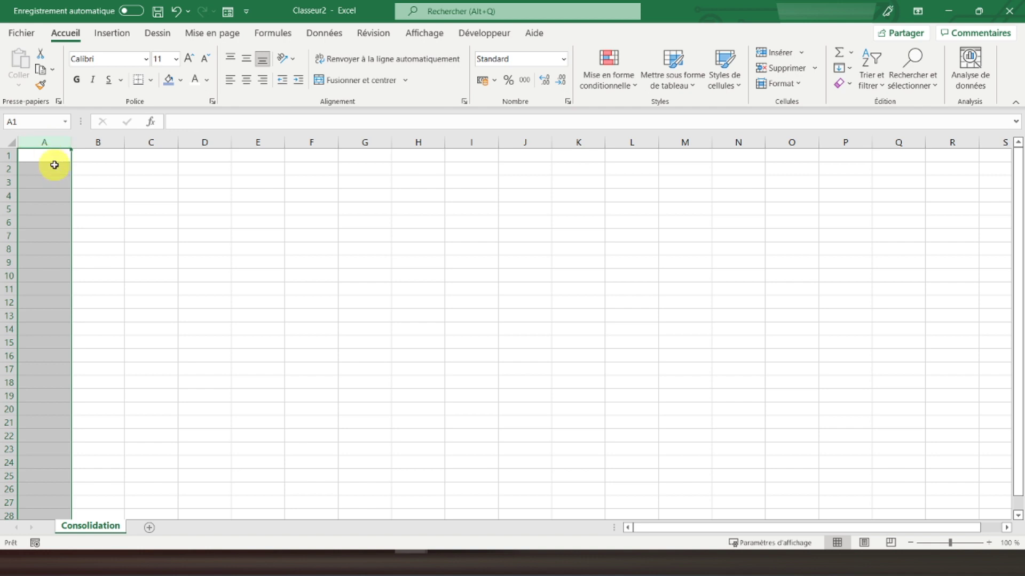
click(181, 80)
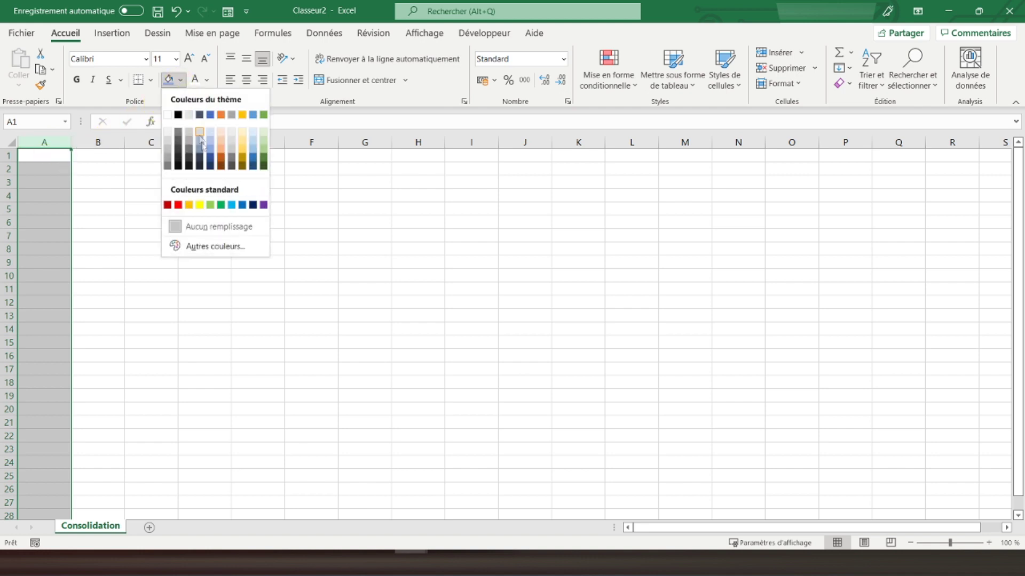
click(210, 166)
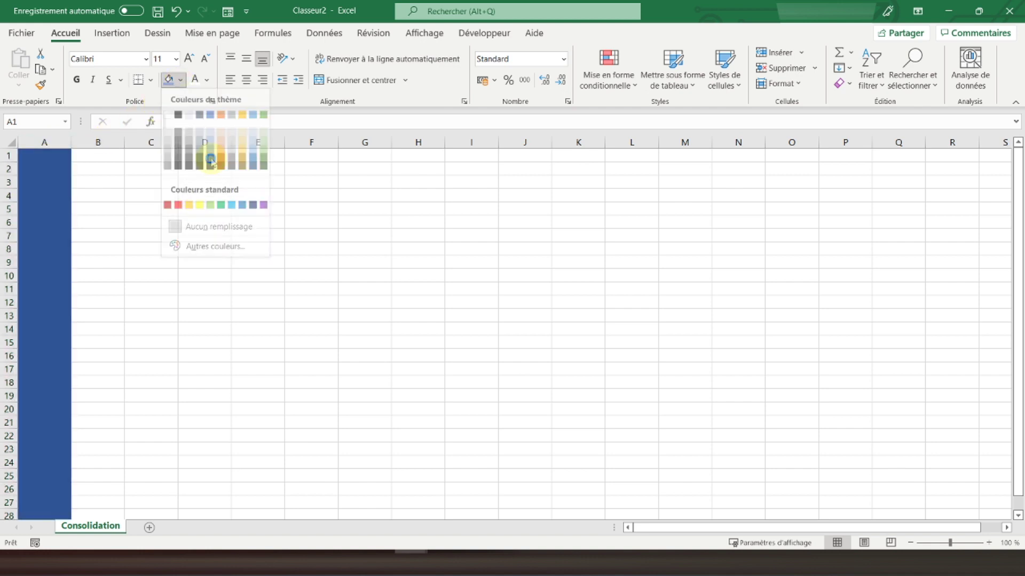
click(92, 171)
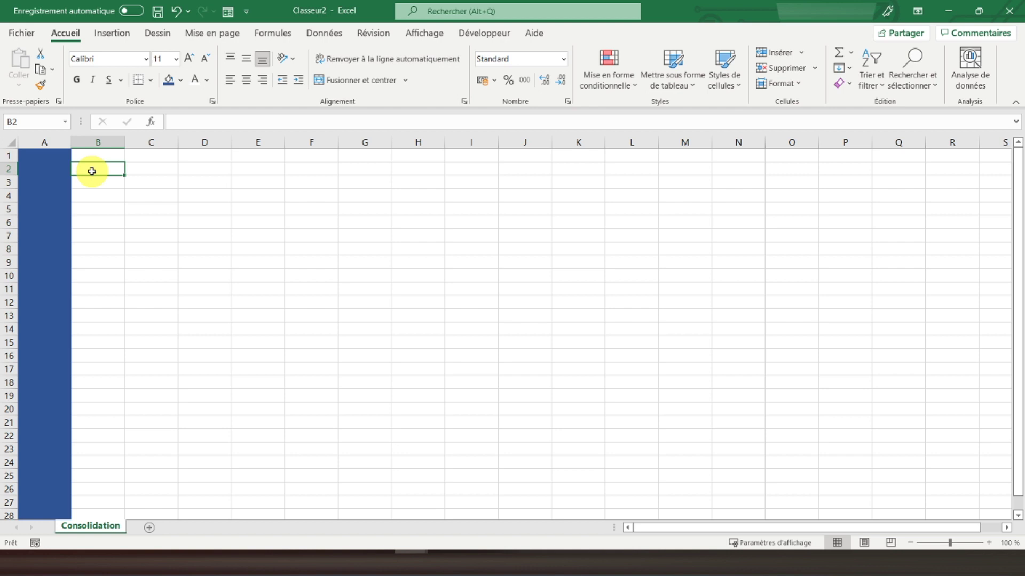
click(169, 80)
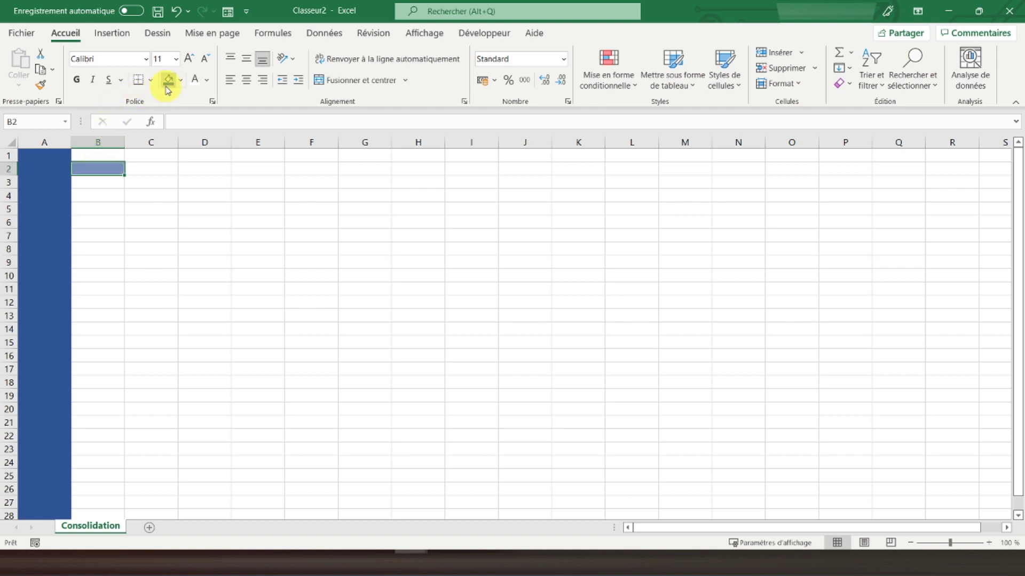
Step: Enter Janvier in C2 and extend the month series to Décembre in N2
click(158, 168)
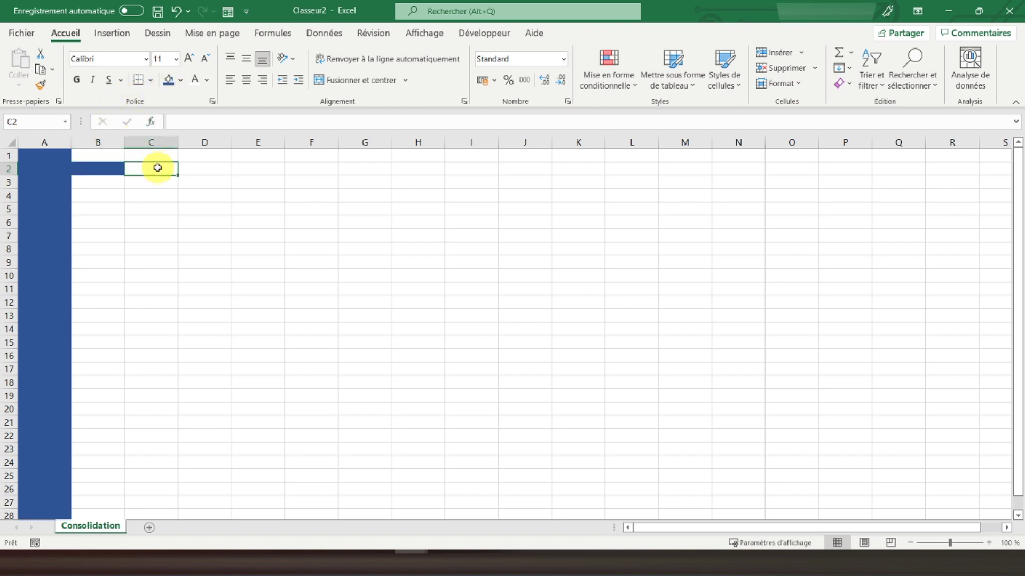
text(Janvier)
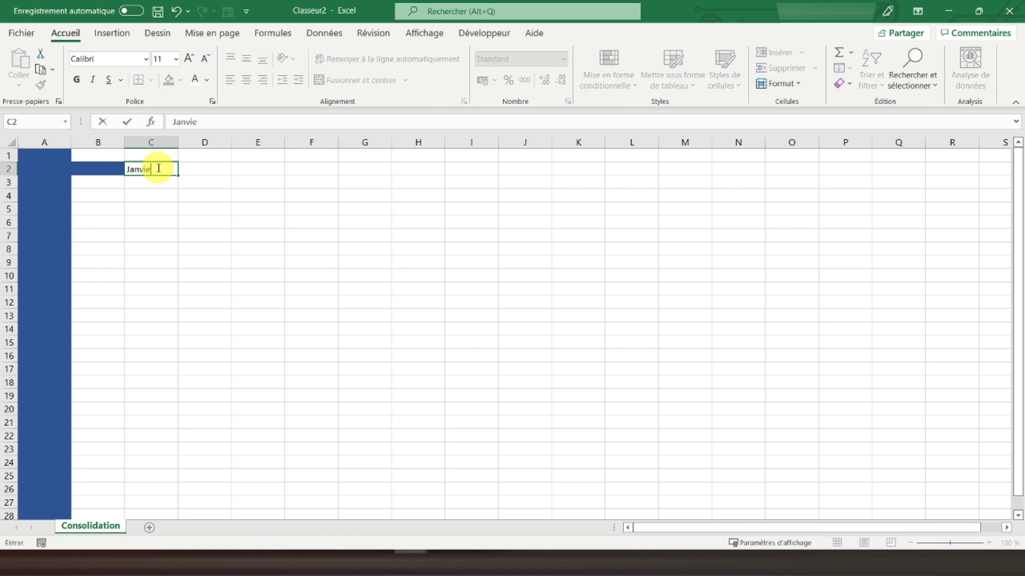
key(Return)
click(158, 168)
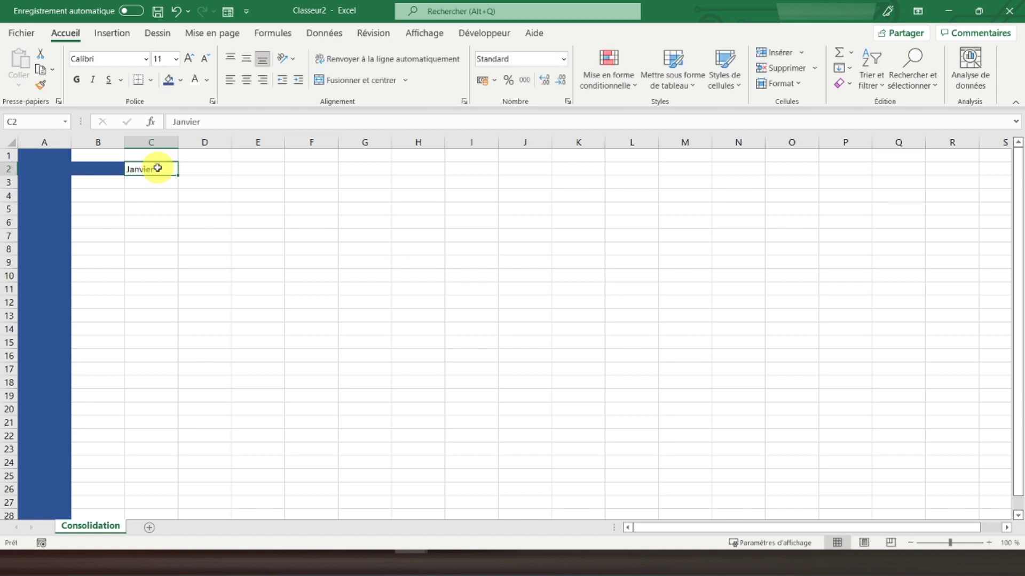
drag(179, 178, 710, 179)
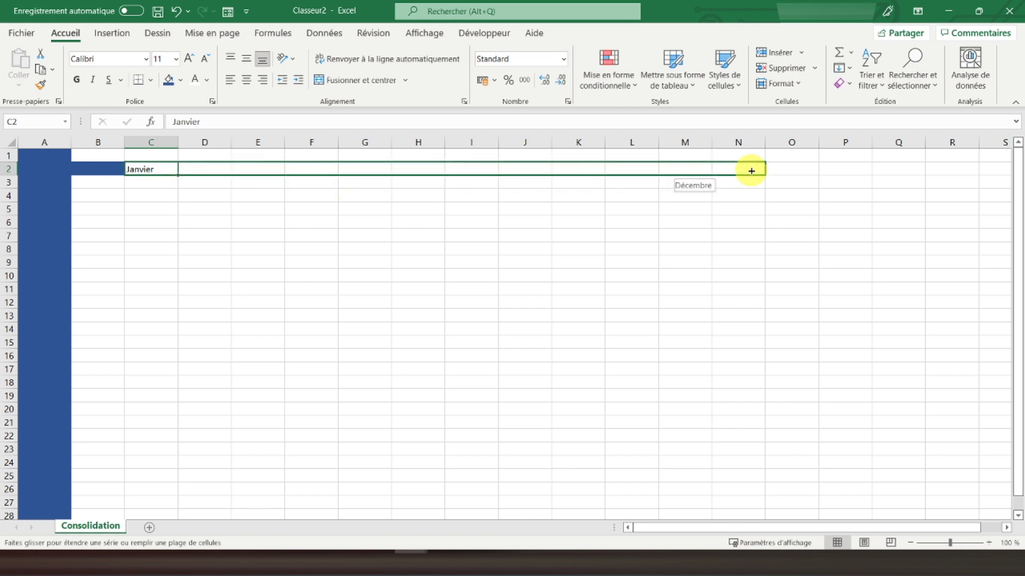
drag(710, 180, 763, 178)
Step: Format the month row C2:N2 with dark blue fill, white bold text, centred both ways
click(169, 80)
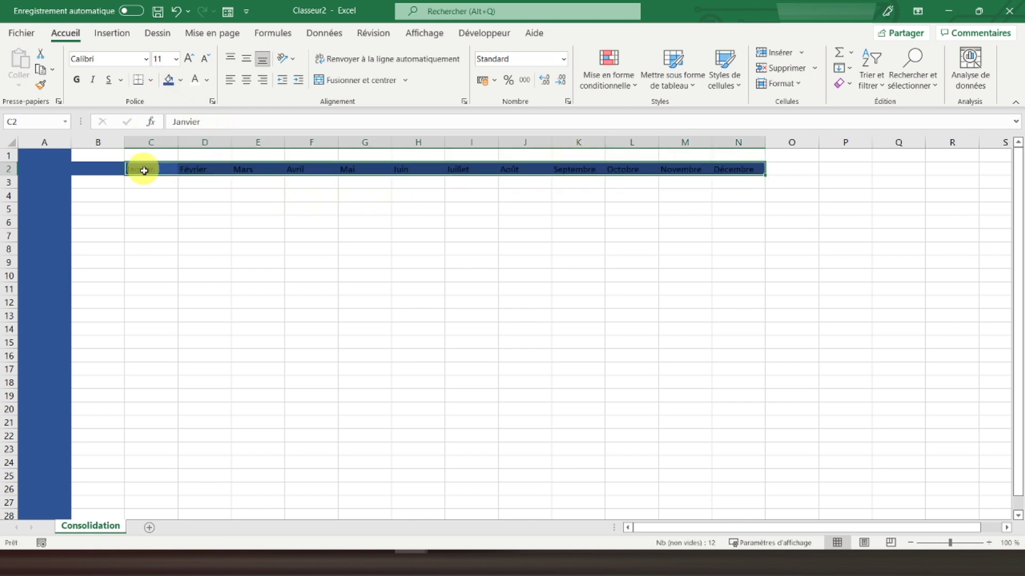
click(196, 80)
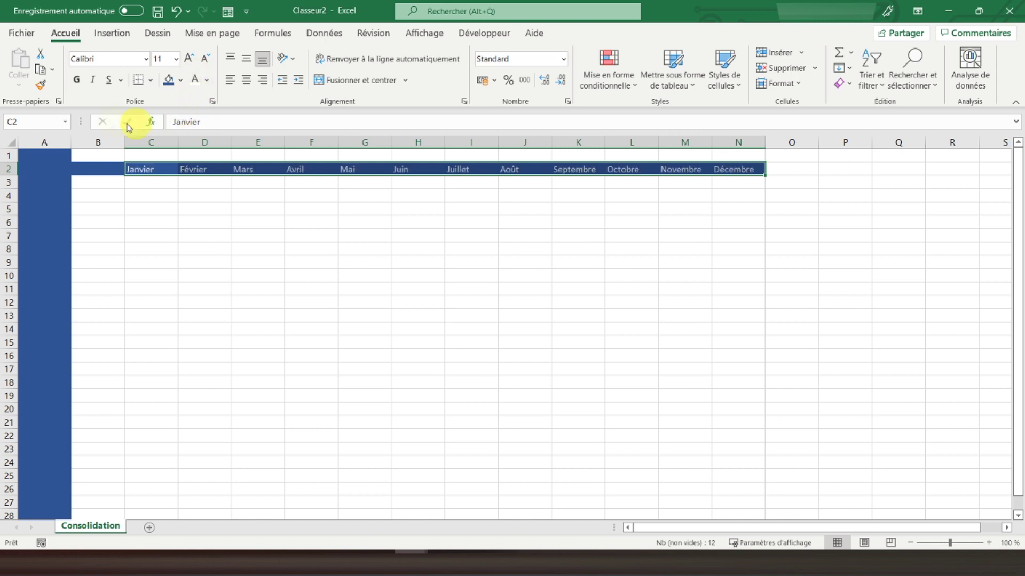
click(78, 80)
click(246, 80)
click(246, 58)
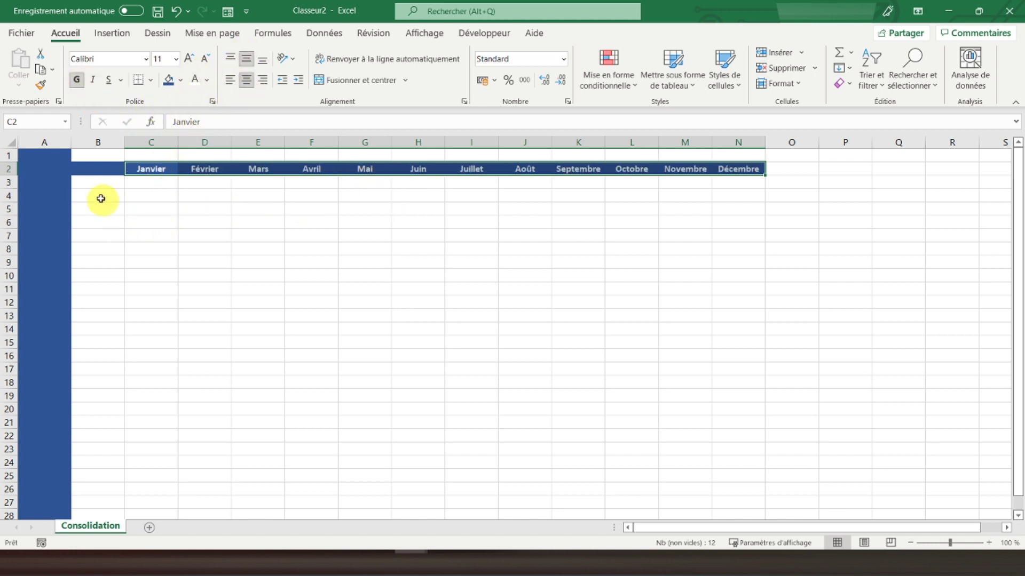
click(106, 180)
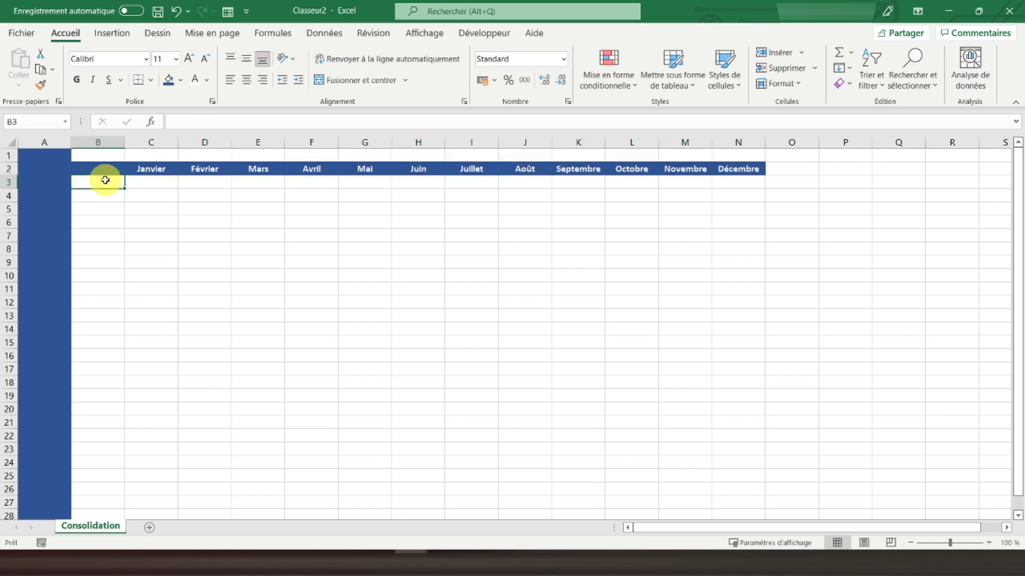
Step: Enter ENCAISSEMENTS in B3 in bold and autofit column B
text(ENC)
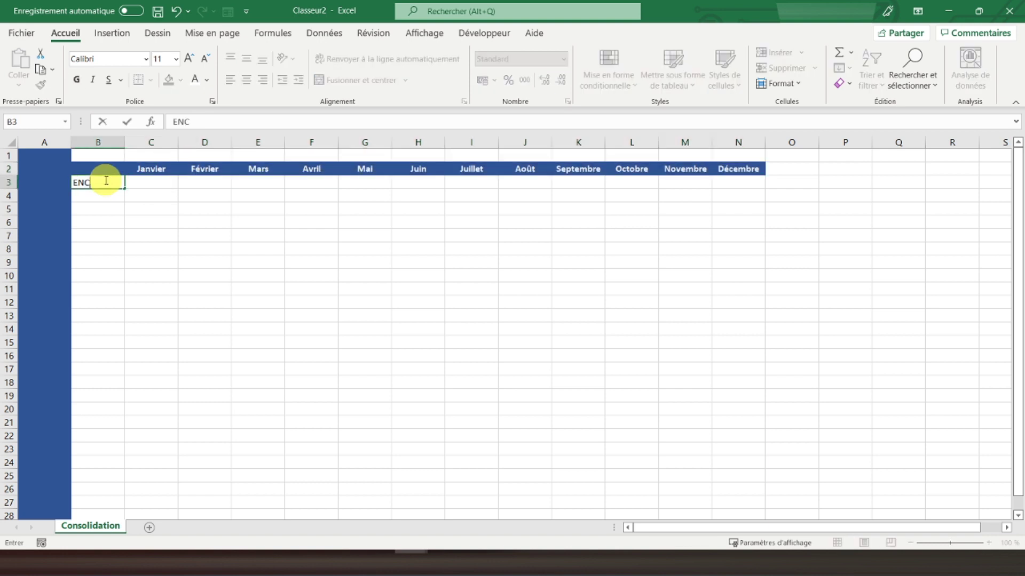
text(AISSEMENTS)
key(Return)
click(105, 180)
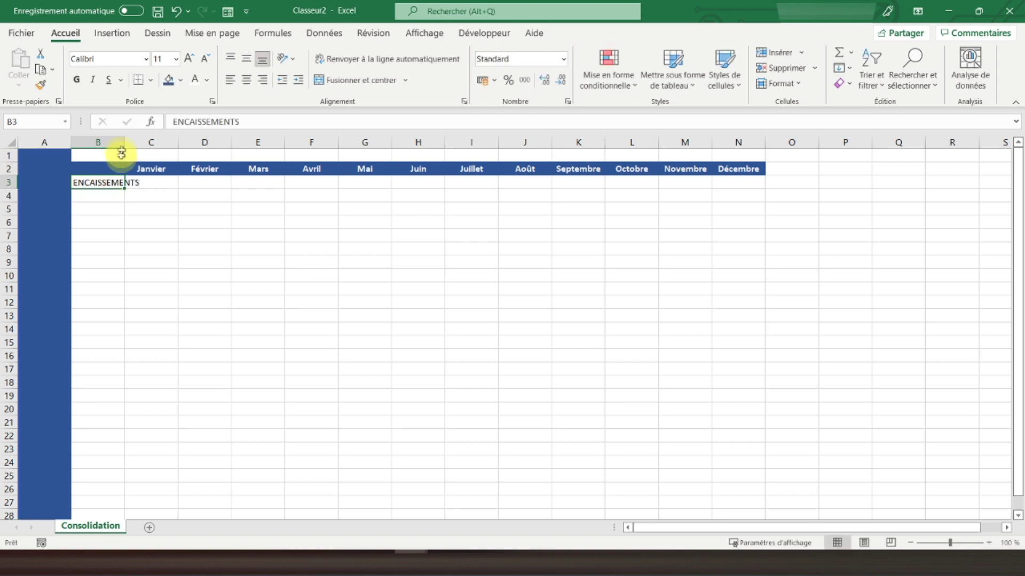
double_click(124, 142)
click(77, 80)
Step: Shade B3 and C3:N3 light blue
click(181, 81)
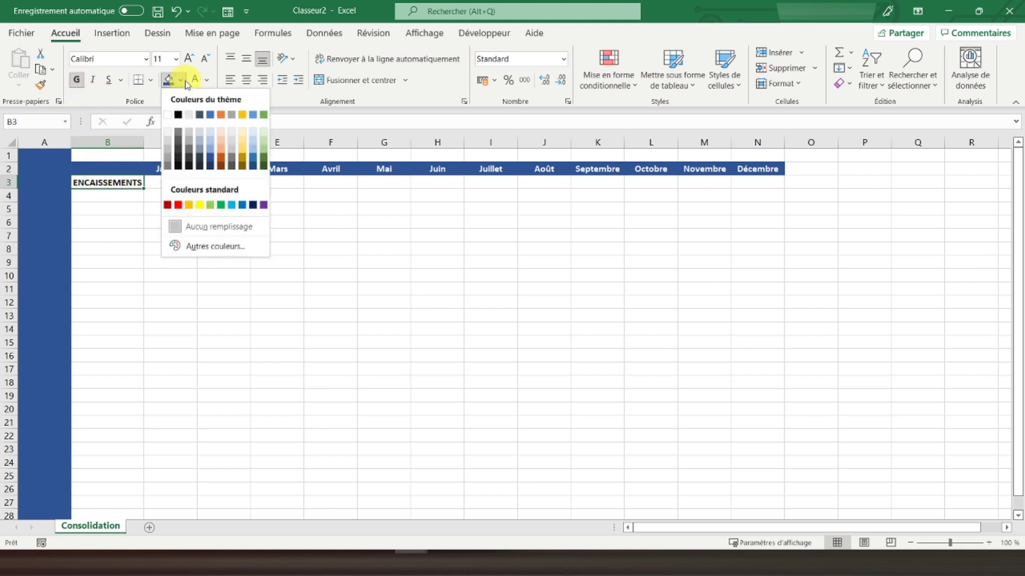
click(211, 153)
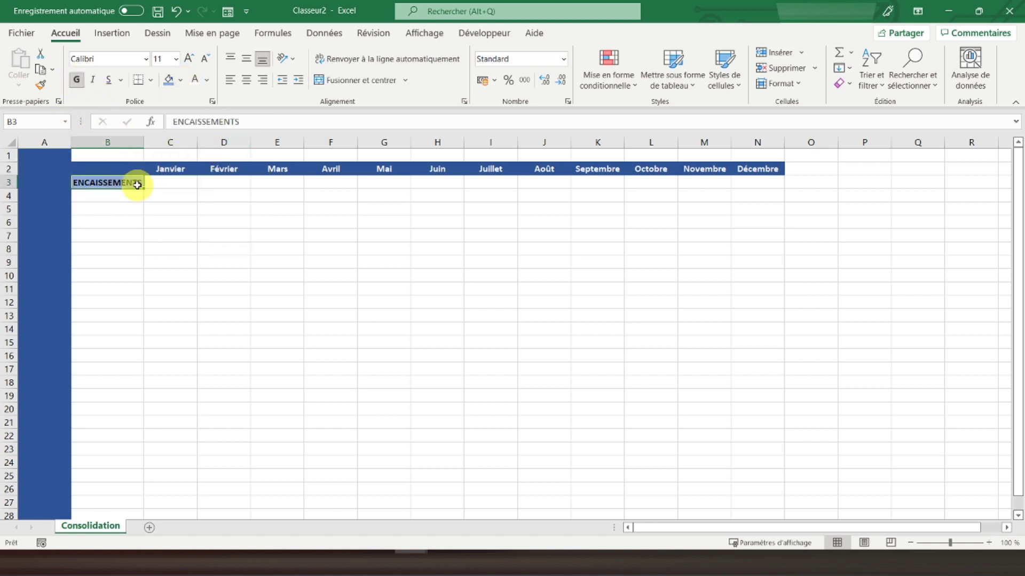
drag(155, 182, 767, 183)
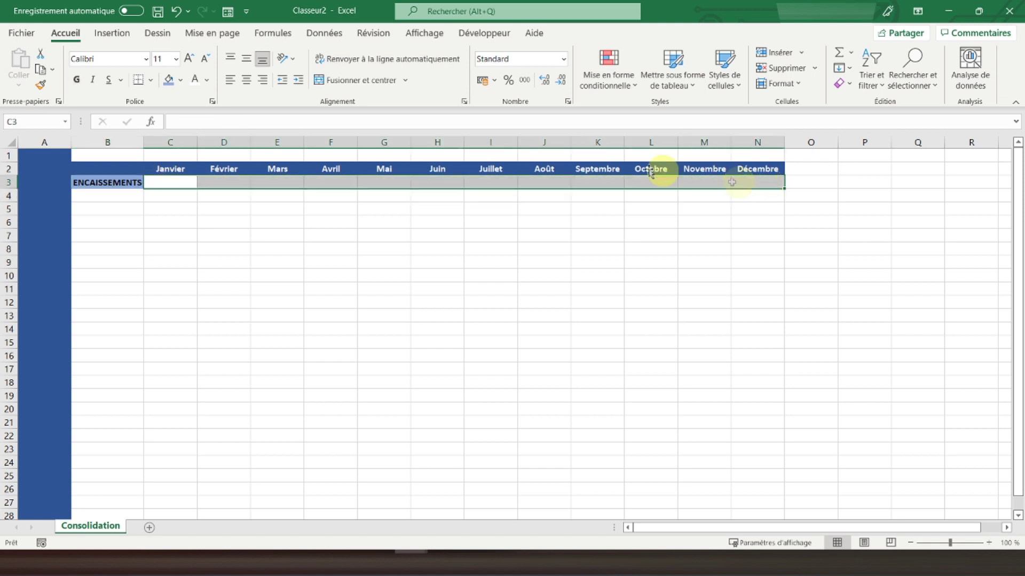
click(169, 80)
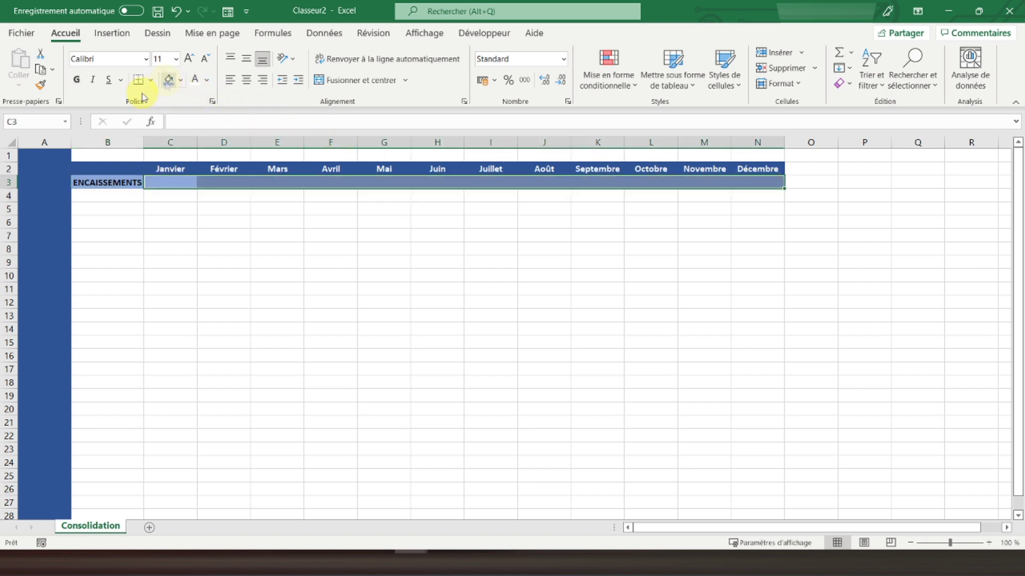
click(102, 195)
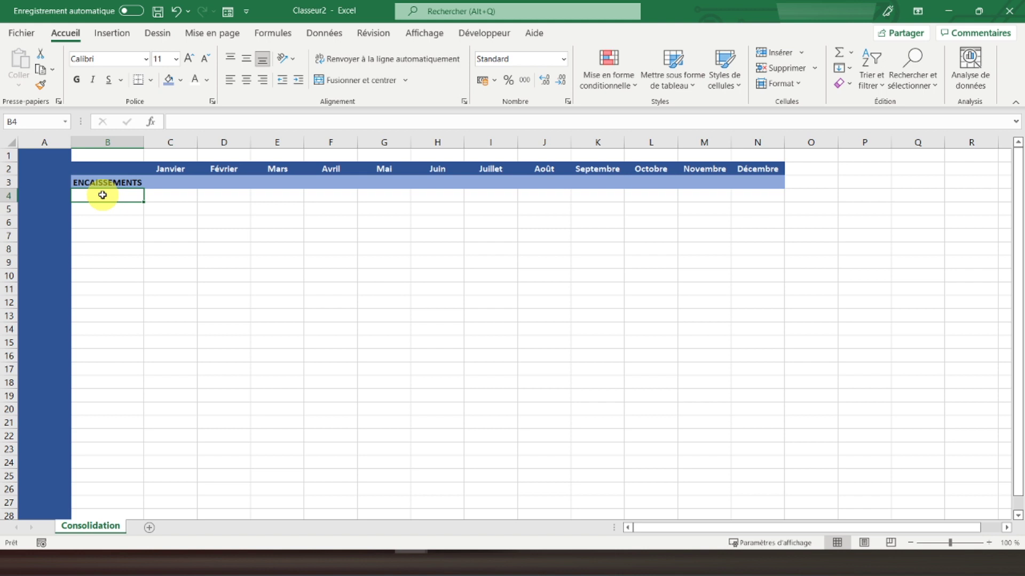
Step: Enter Clients, Apport en capital, Apports en compte courant, Souscription d'emprunts, Remboursement crédit TVA, Autres encaissements in B4:B9
text(Clients)
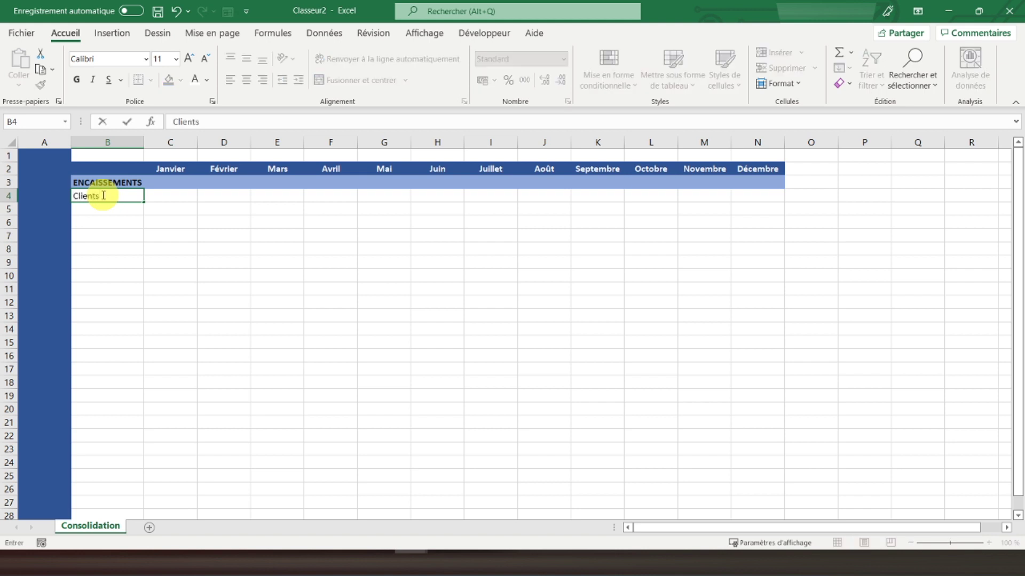
key(Return)
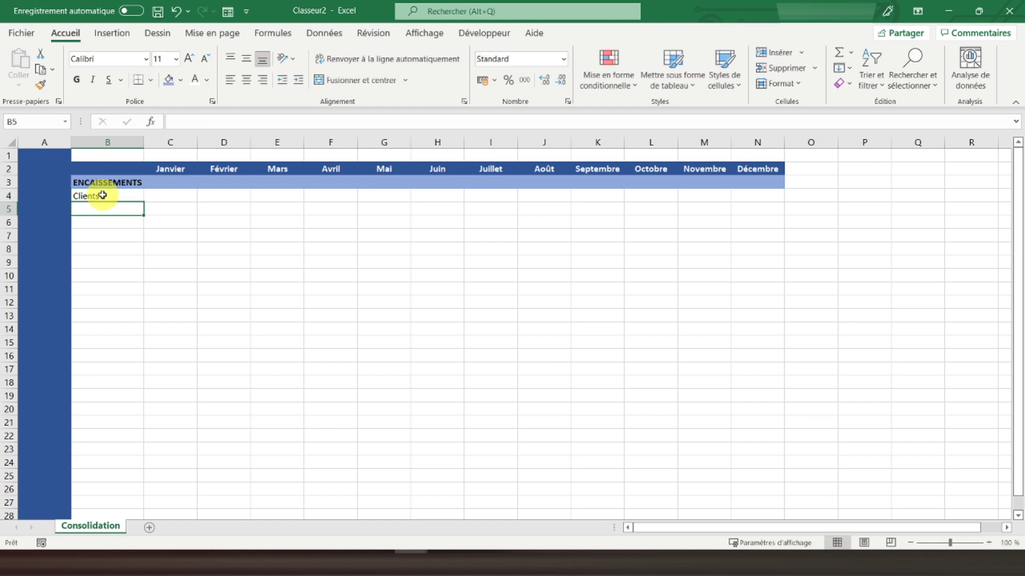
text(Apport en capital)
key(Return)
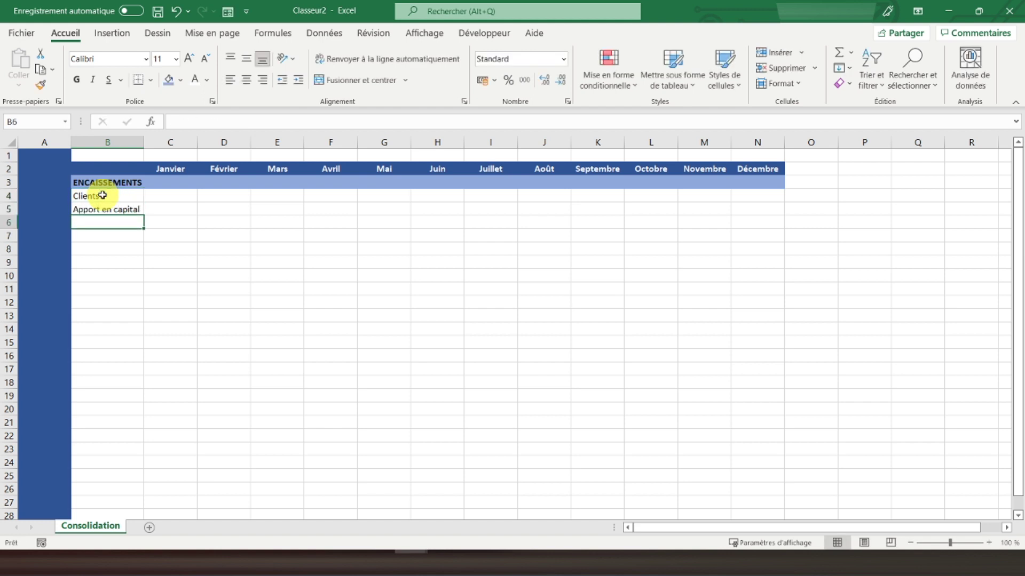
text(Apports en compte)
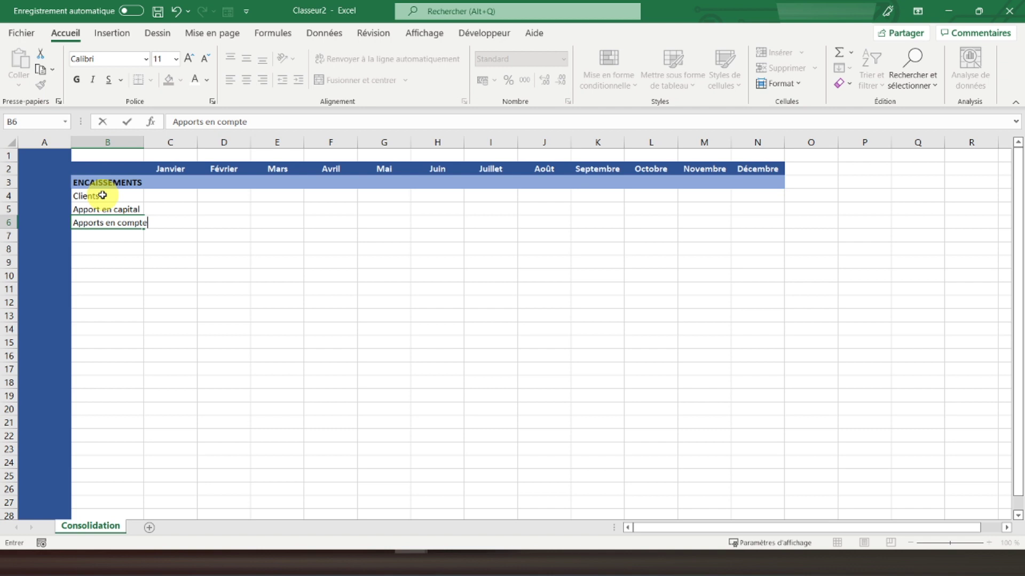
text( courant)
key(Return)
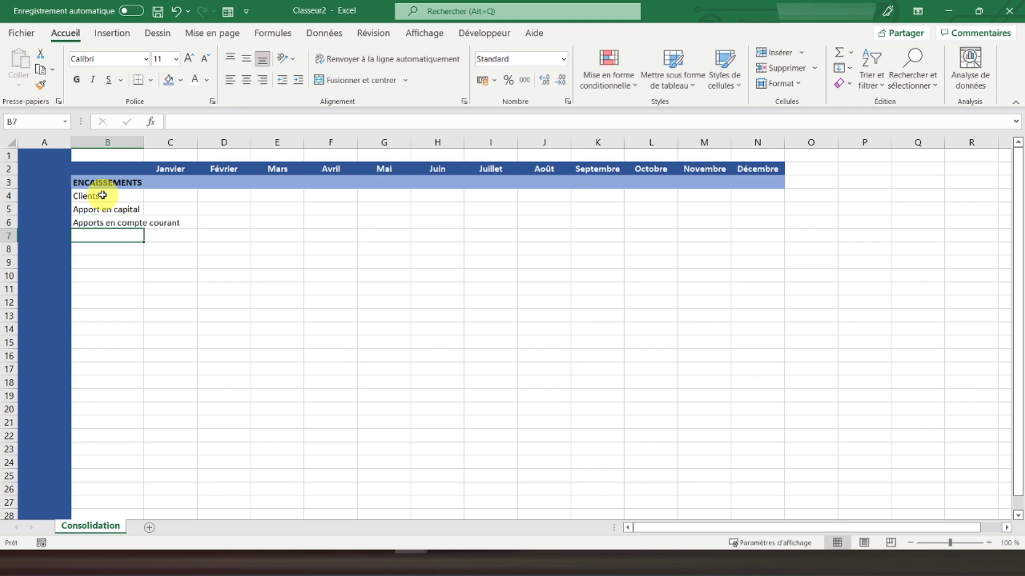
text(Souscription d'emprunts)
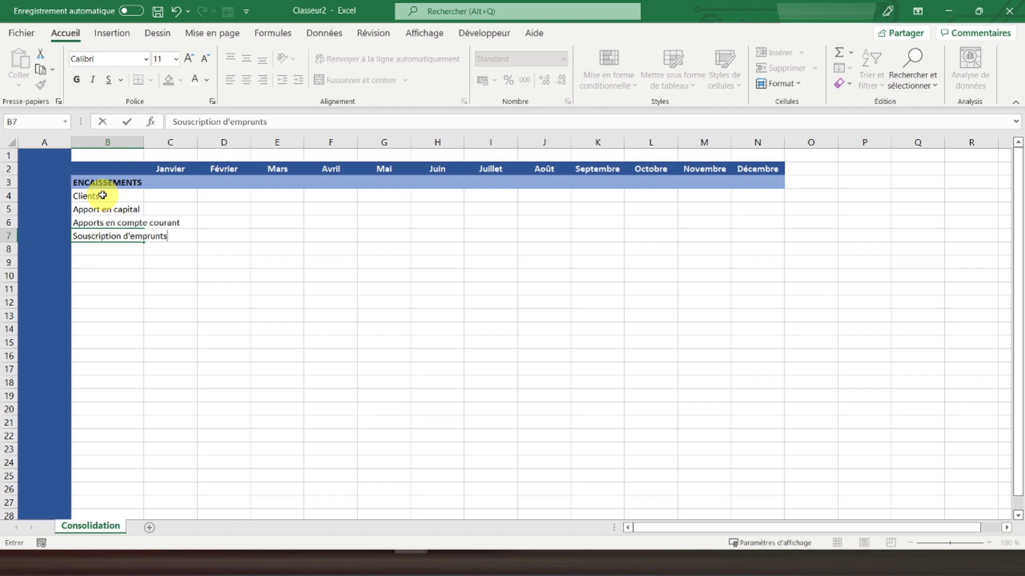
key(Return)
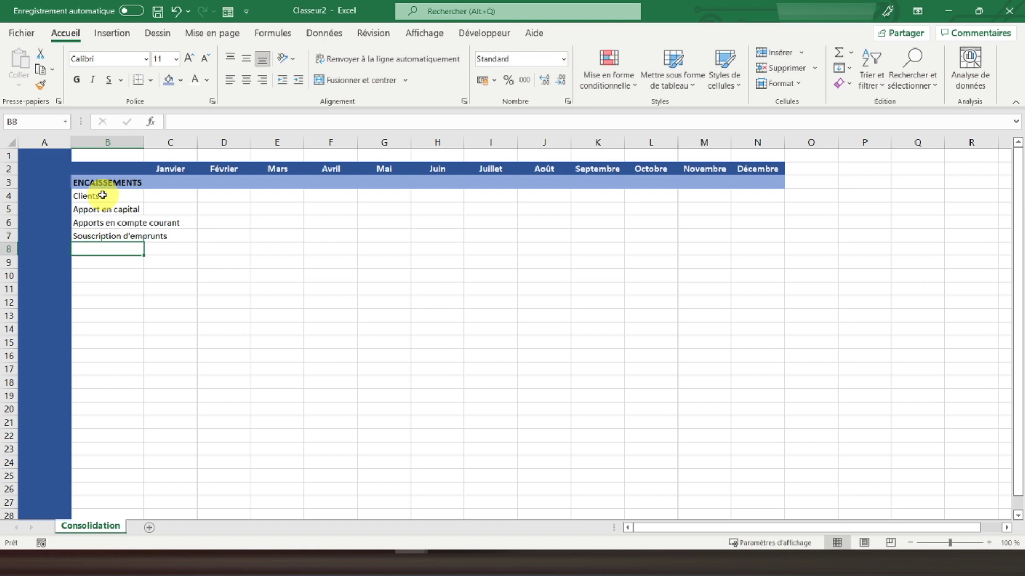
text(Remboursement crédit TVA)
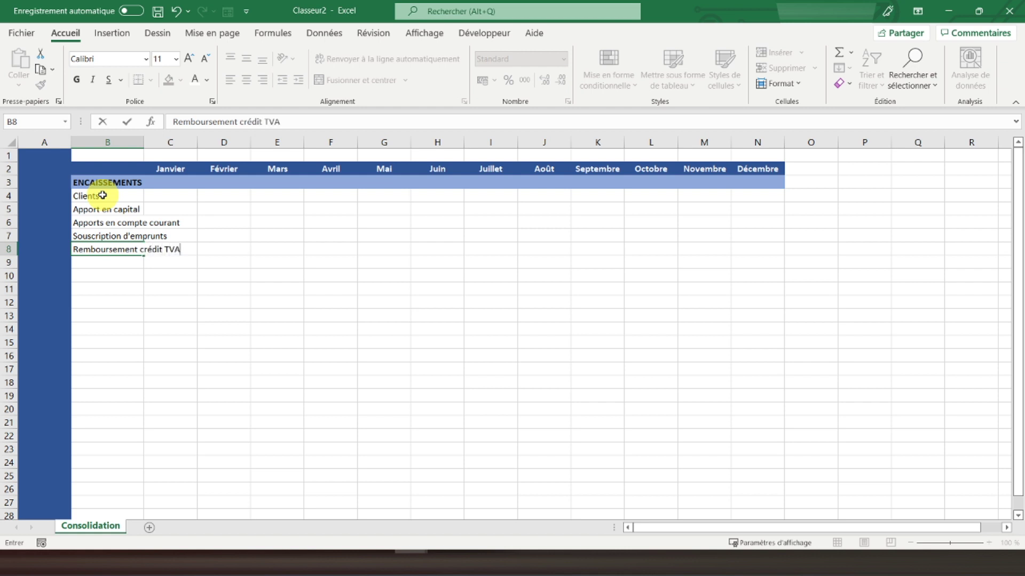
key(Return)
text(Autres enc)
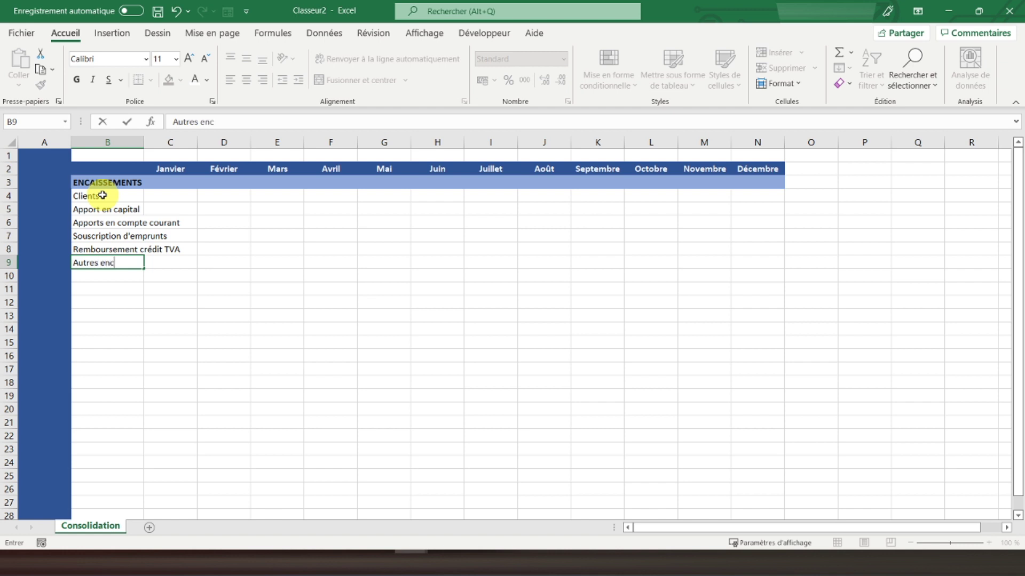
text(aissements)
key(Return)
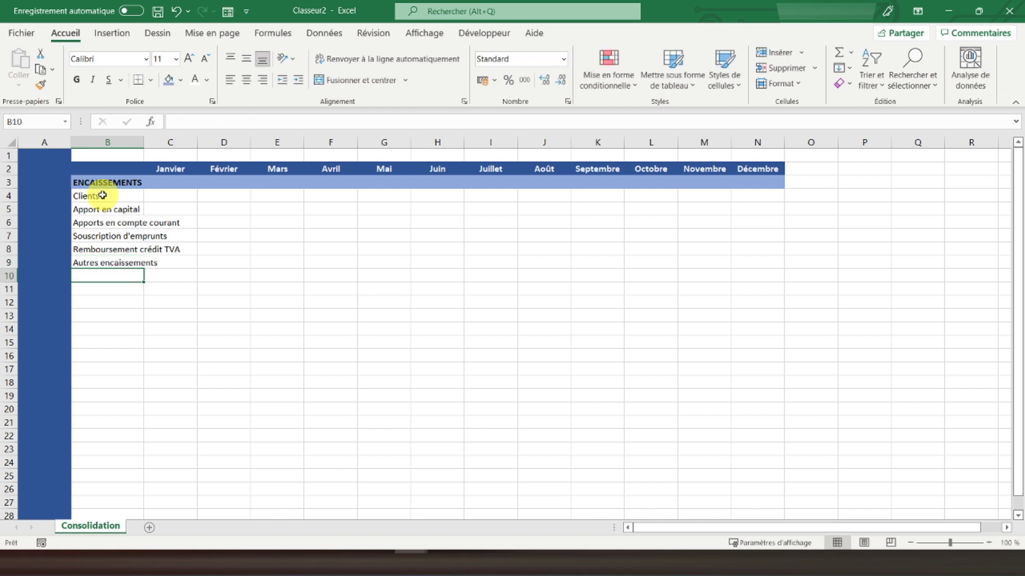
Step: Autofit column B and enter TOTAL ENCAISSEMENTS in B10
double_click(143, 142)
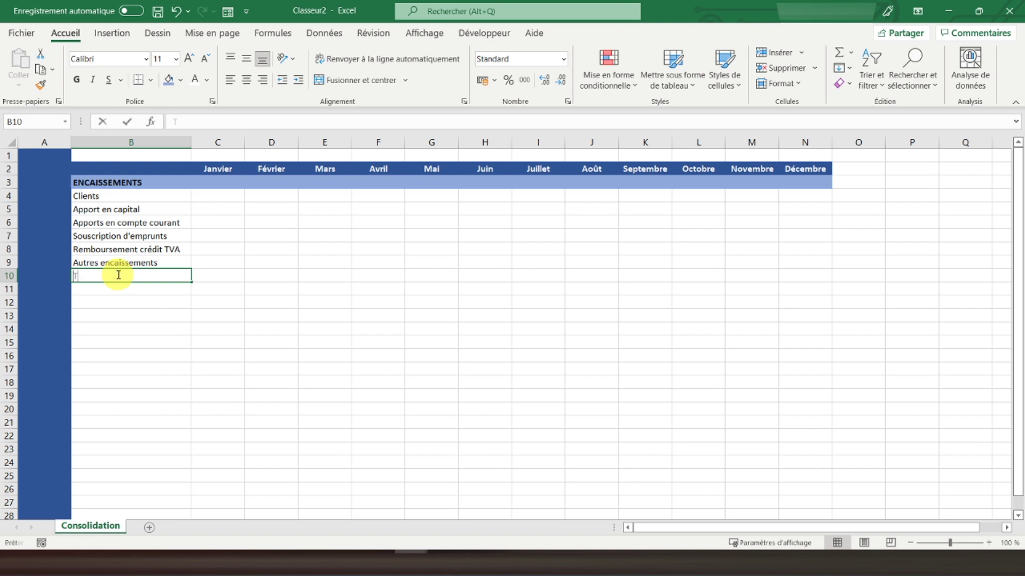
text(Total en)
key(BackSpace)
key(BackSpace)
key(BackSpace)
key(BackSpace)
key(BackSpace)
key(BackSpace)
key(BackSpace)
text(OTAL ENCAISSEMENTS)
key(Return)
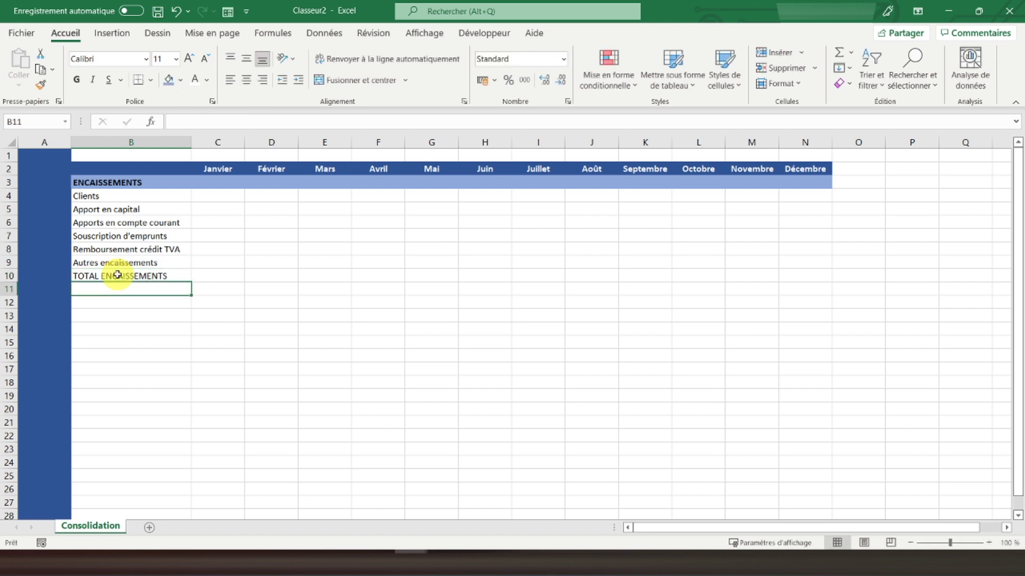
drag(116, 276, 805, 278)
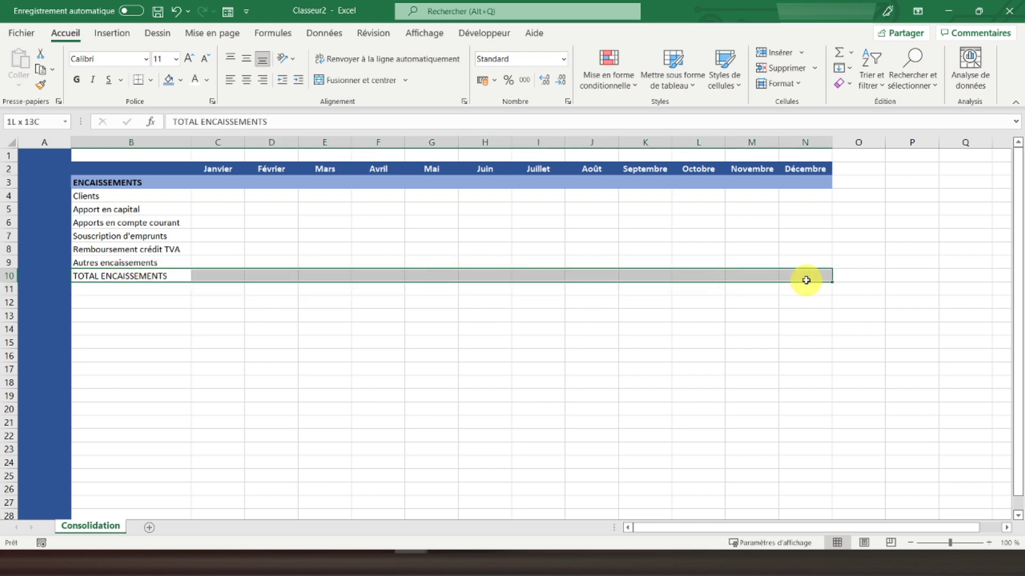
Step: Fill B10:N10 light blue and make the TOTAL ENCAISSEMENTS label bold
click(182, 82)
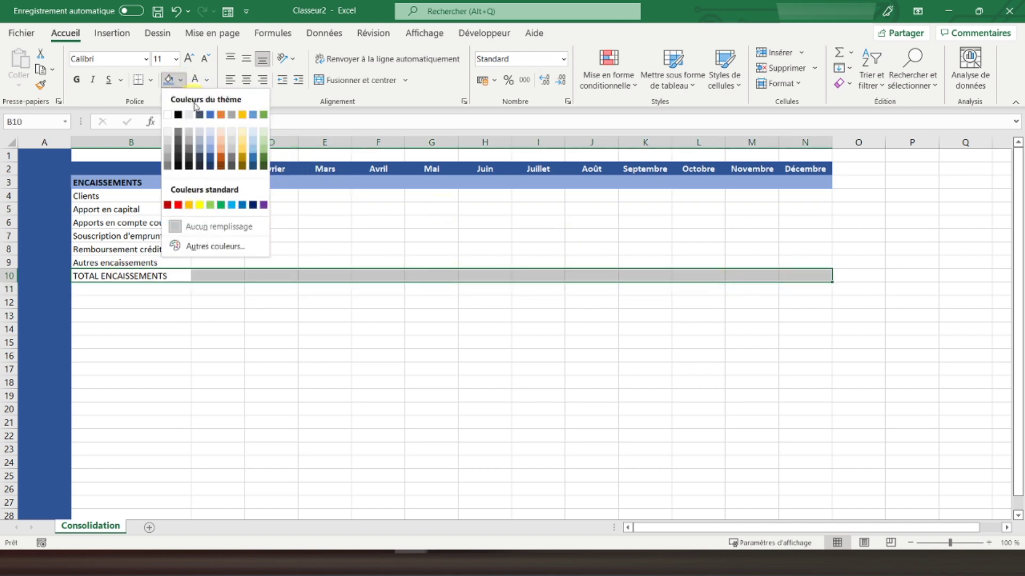
click(211, 147)
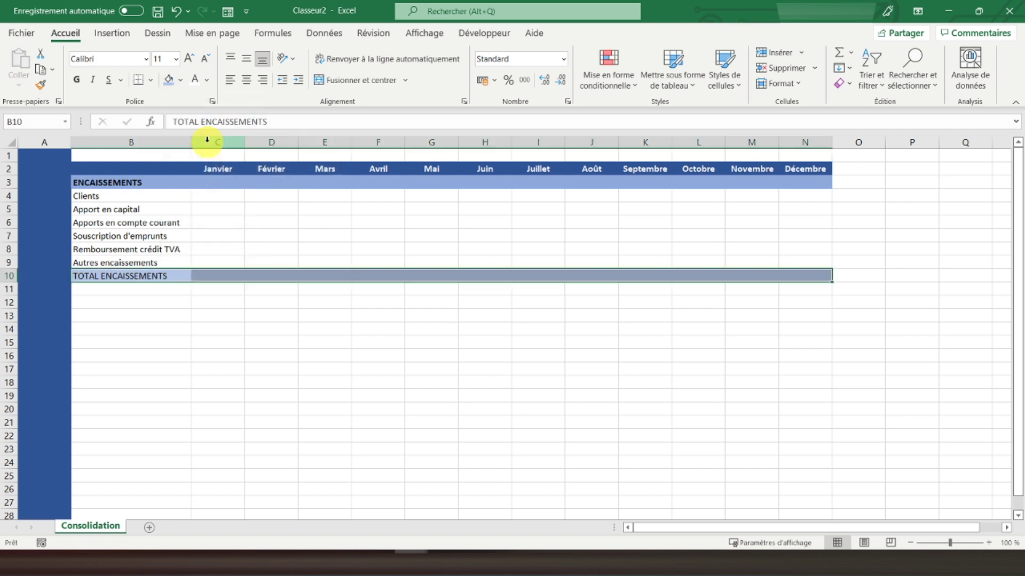
click(141, 277)
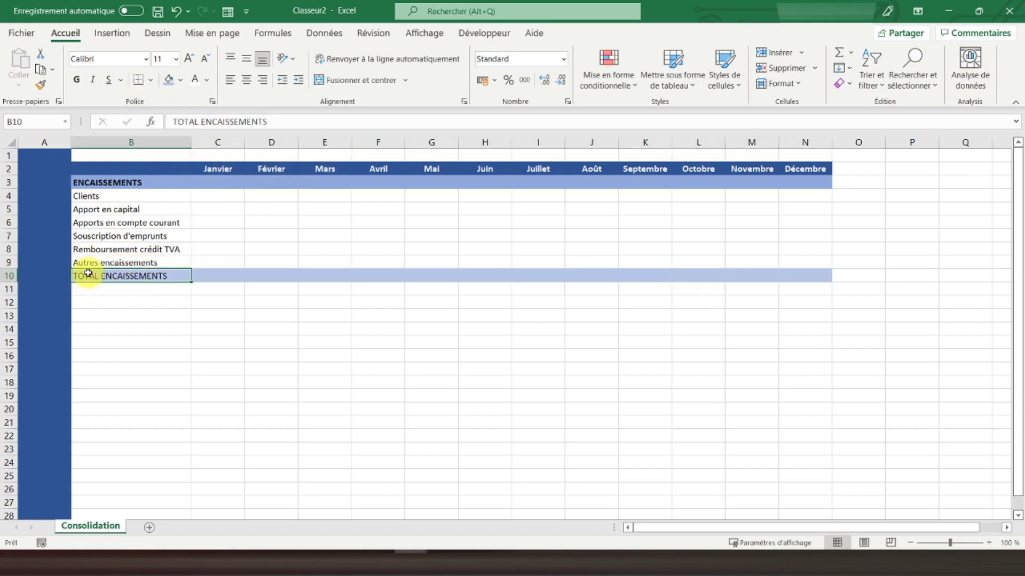
drag(101, 276, 812, 281)
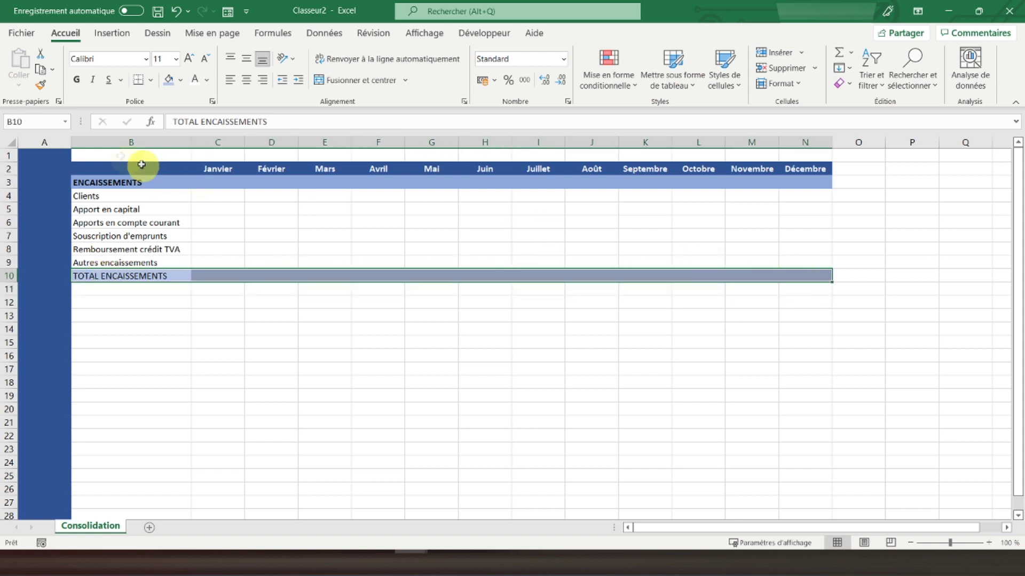
click(76, 79)
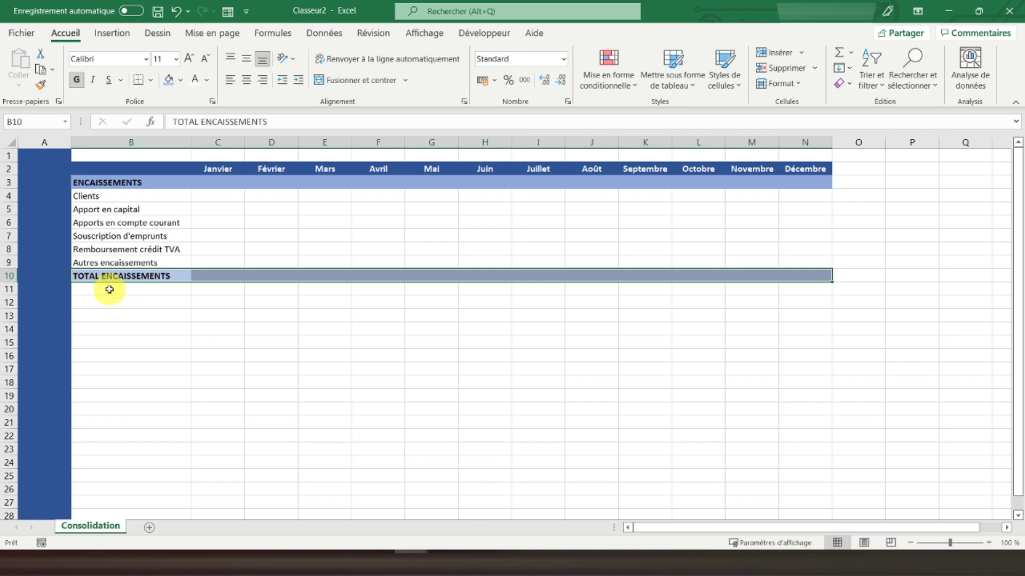
click(8, 182)
right_click(9, 182)
Step: Copy the ENCAISSEMENTS header row into row 11 and relabel B11 as DECAISSEMENTS
click(34, 201)
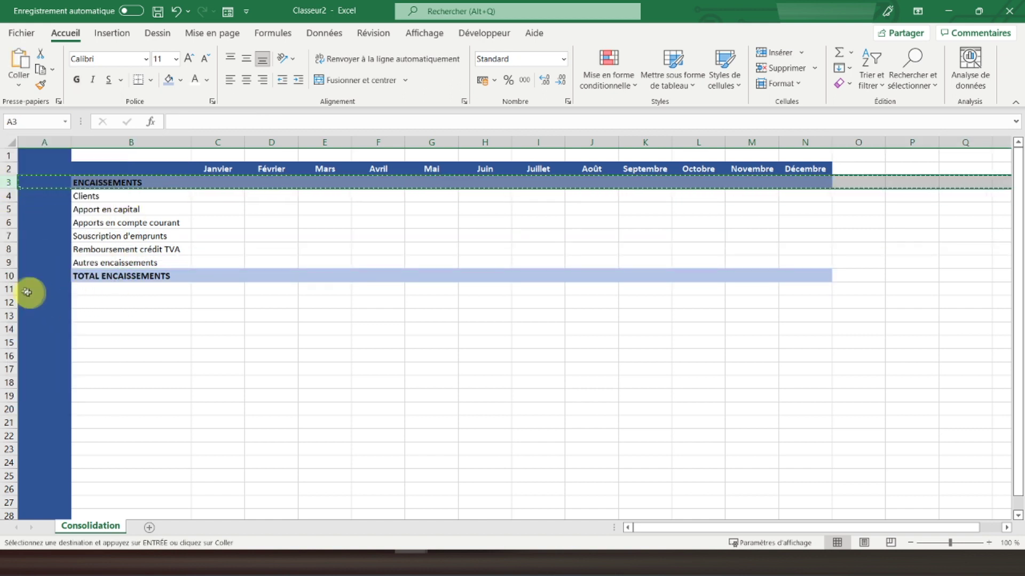
click(10, 289)
right_click(10, 288)
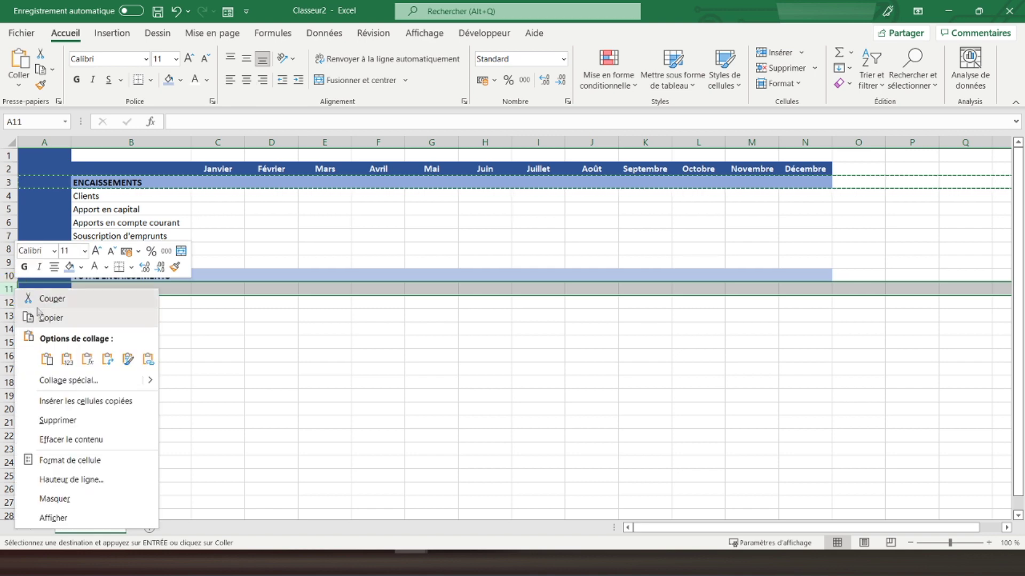
click(46, 359)
click(118, 288)
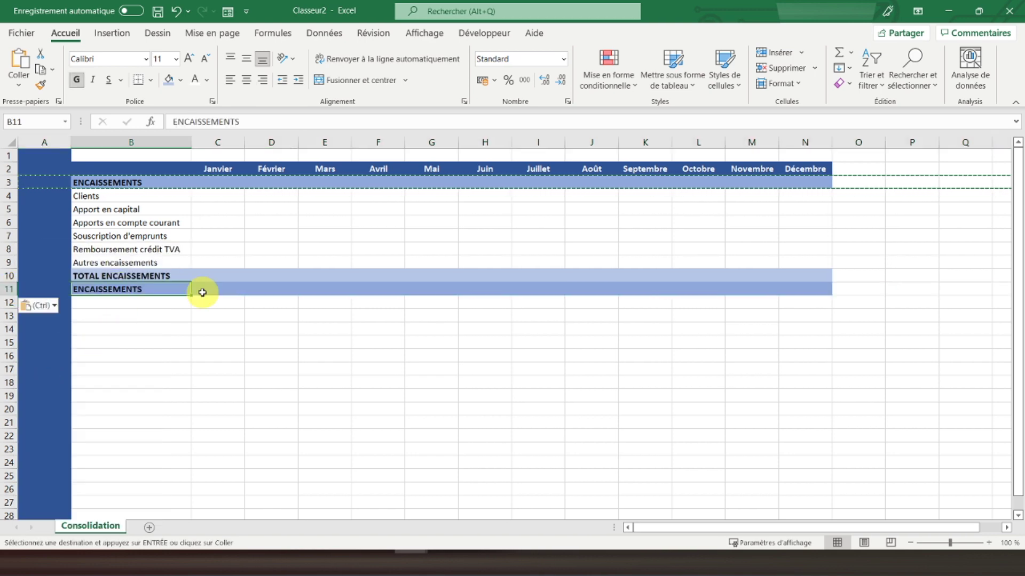
text(DECAISSEMEN)
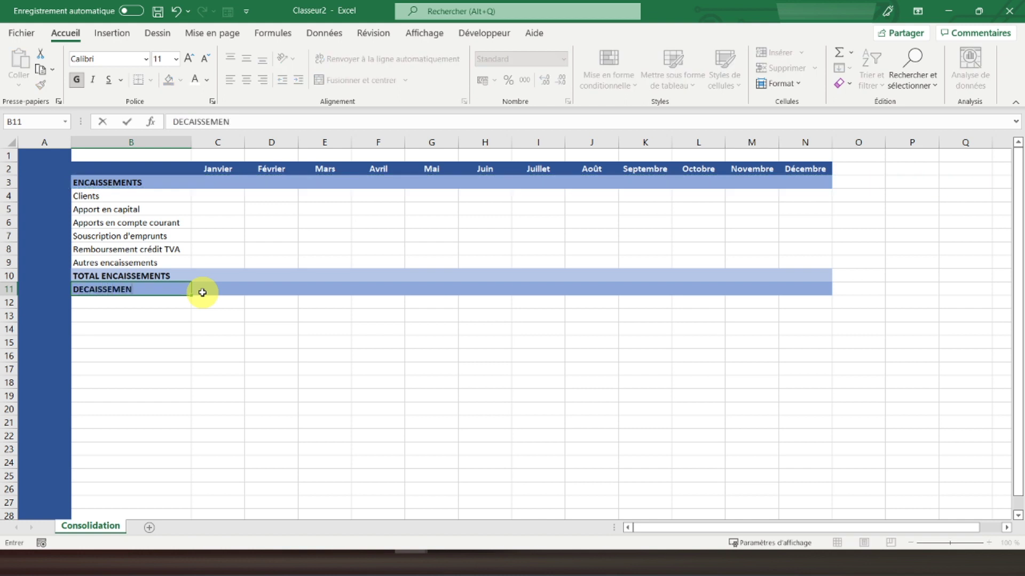
key(Return)
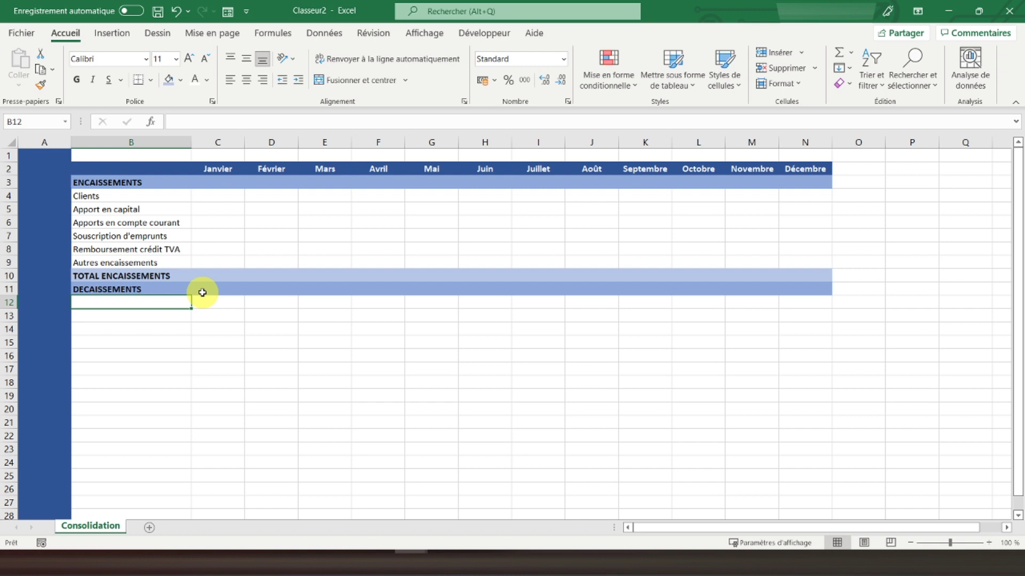
text(F)
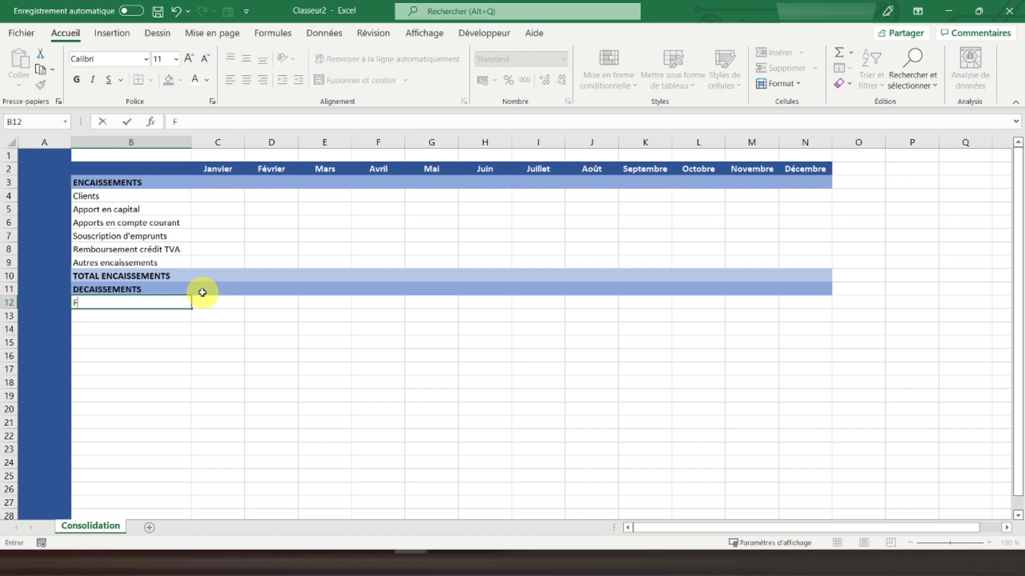
text(ourni)
text(sseurs )
text(inve)
text(stissements)
Step: Enter Fournisseurs investissements, achats de marchandises, frais généraux, then dirigeants' and salariés' pay lines in B12:B17
key(Return)
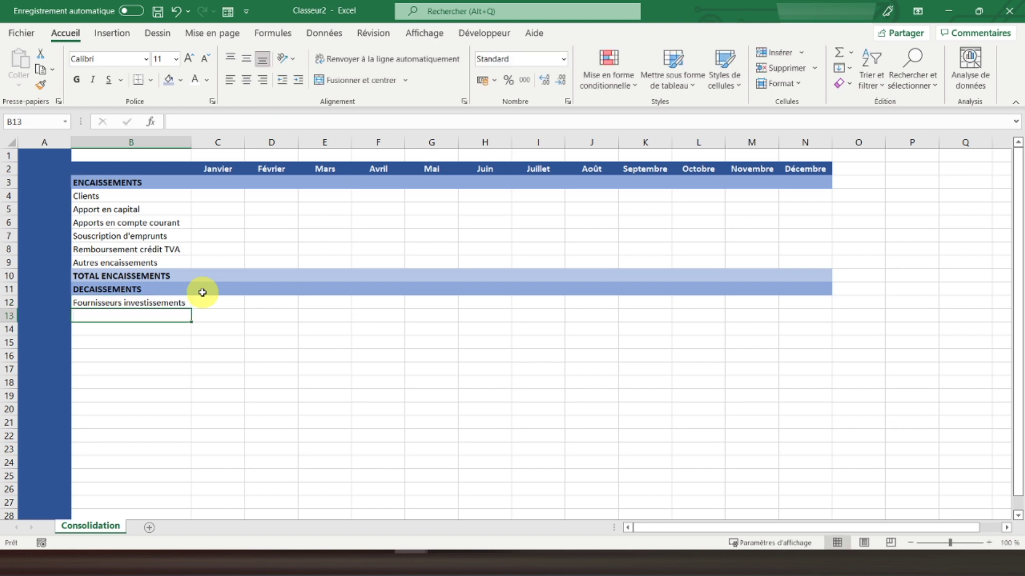
text(Fournisseurs )
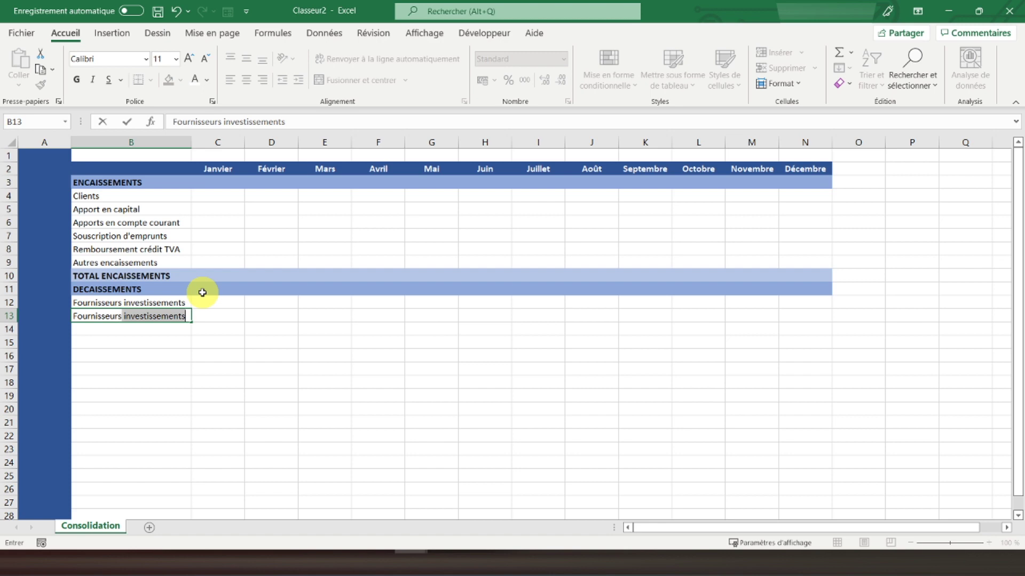
text(achats de ma)
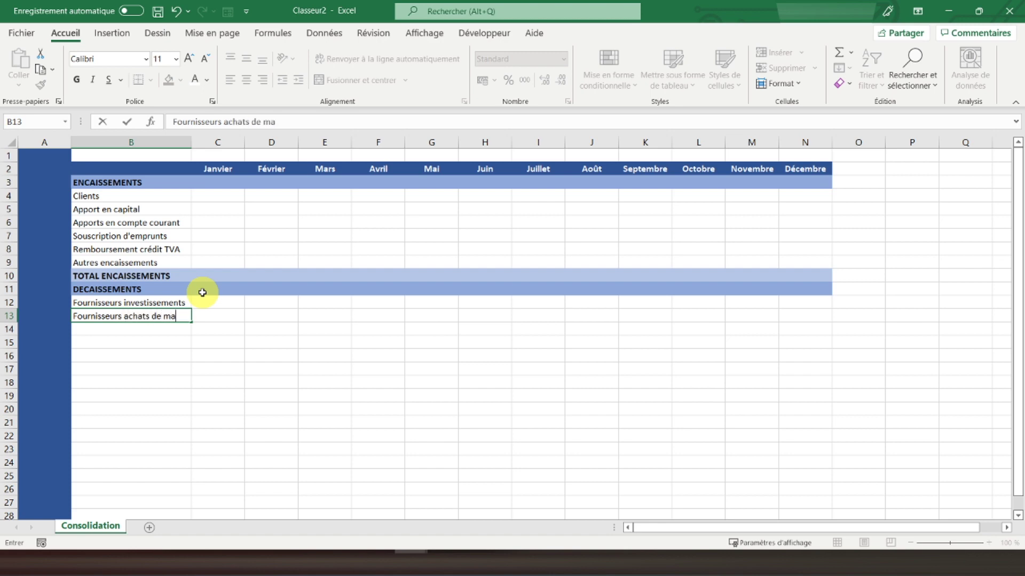
text(rchandises)
key(Return)
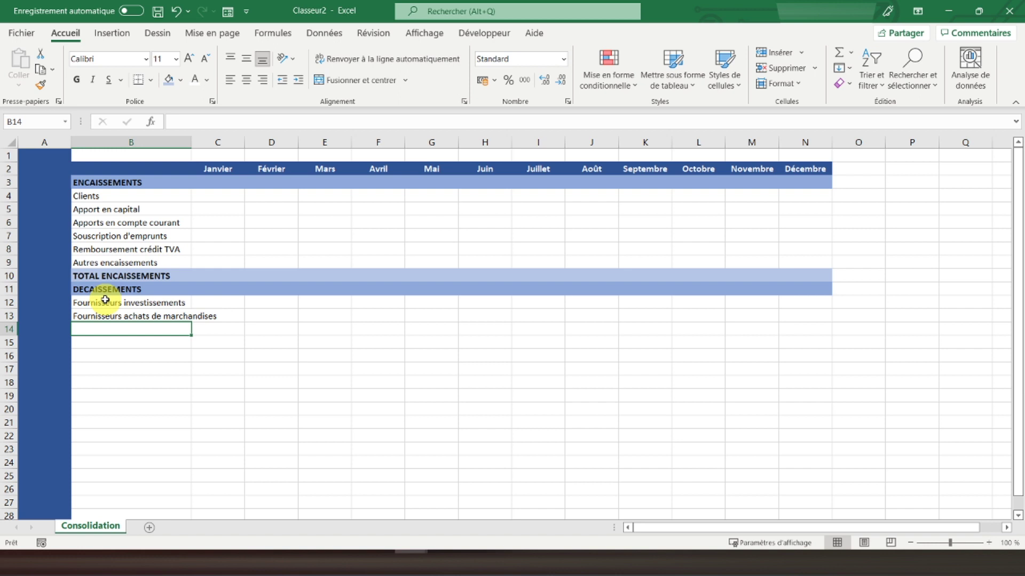
text(F)
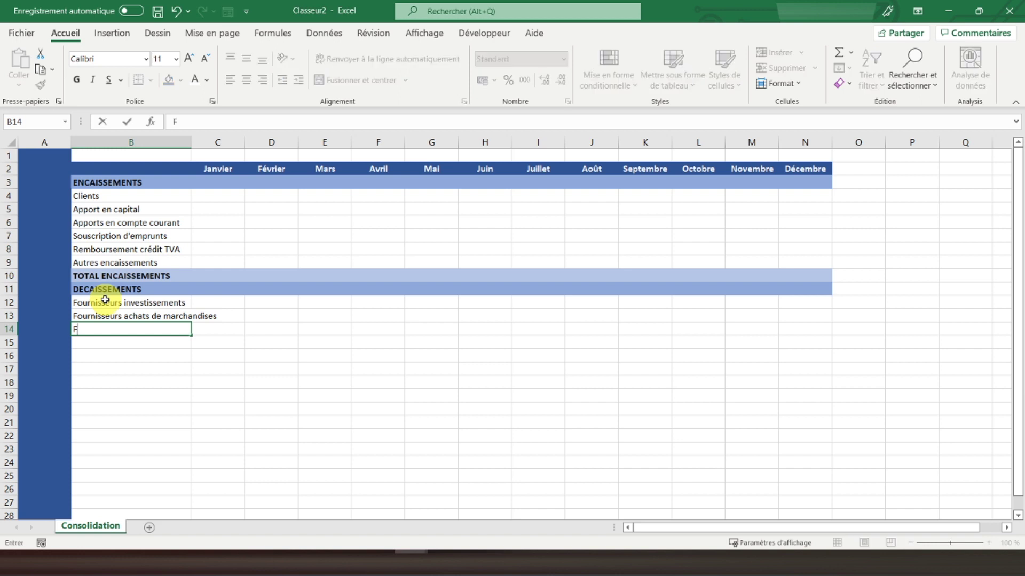
text(ournisseurs )
text(frais généraux)
key(Return)
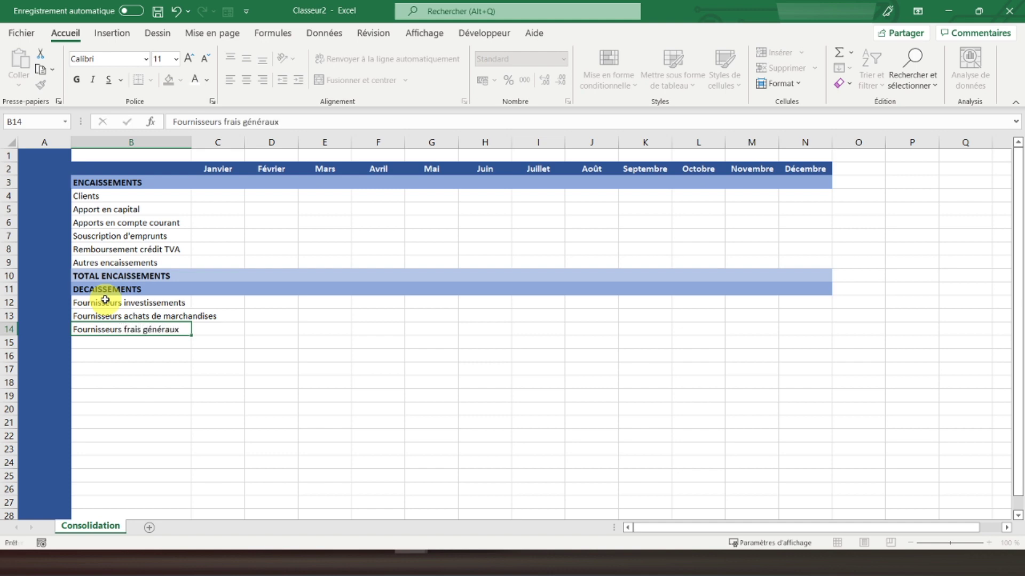
text(Rémunération)
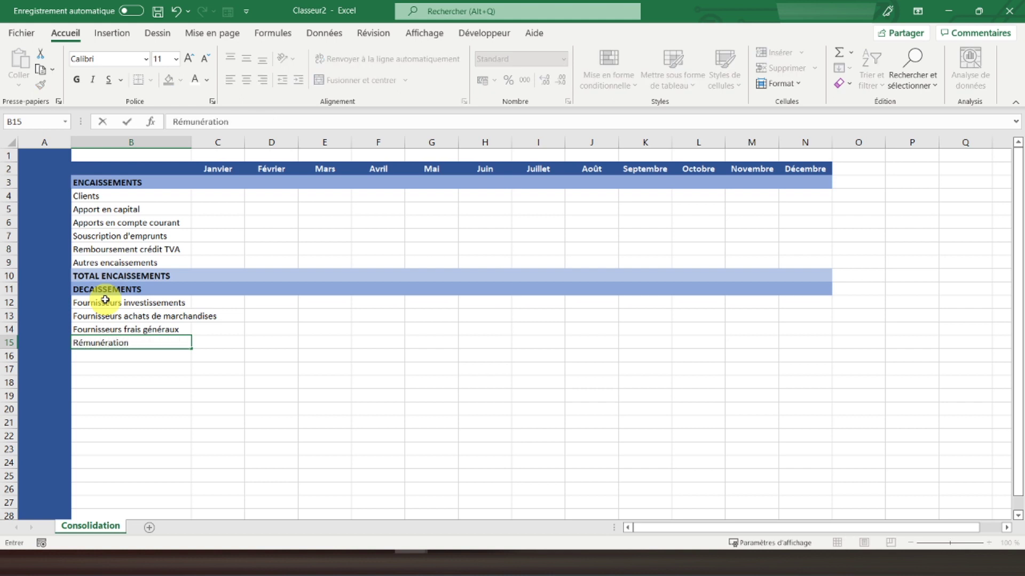
text( des dirigeants)
key(Return)
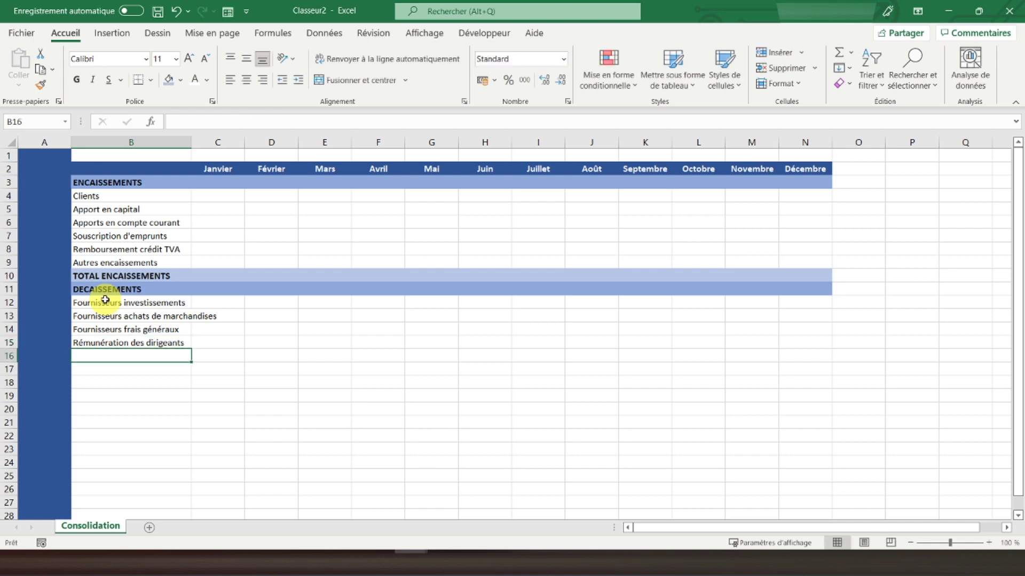
text(Cotisations sociales des dirigeants)
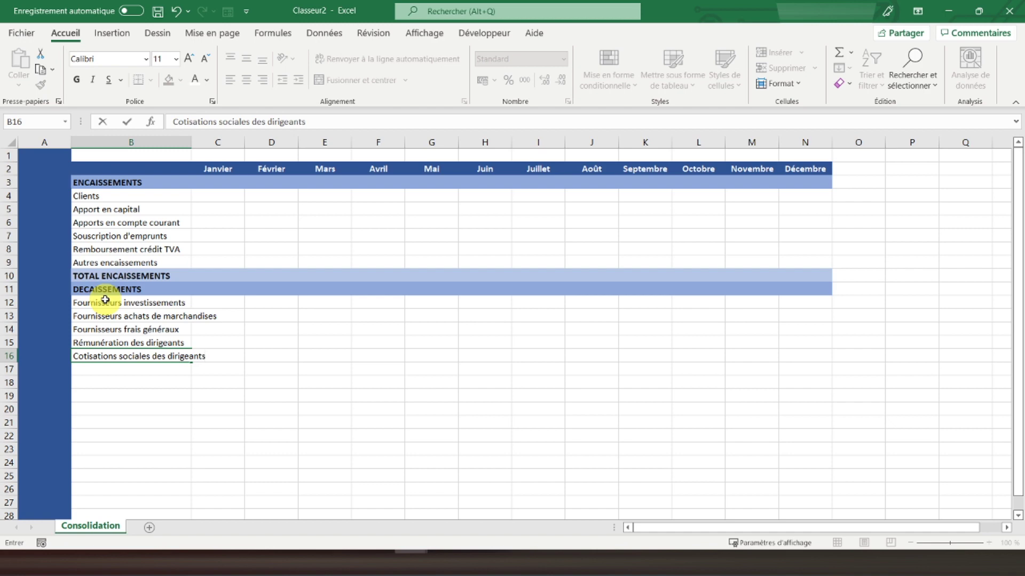
key(Return)
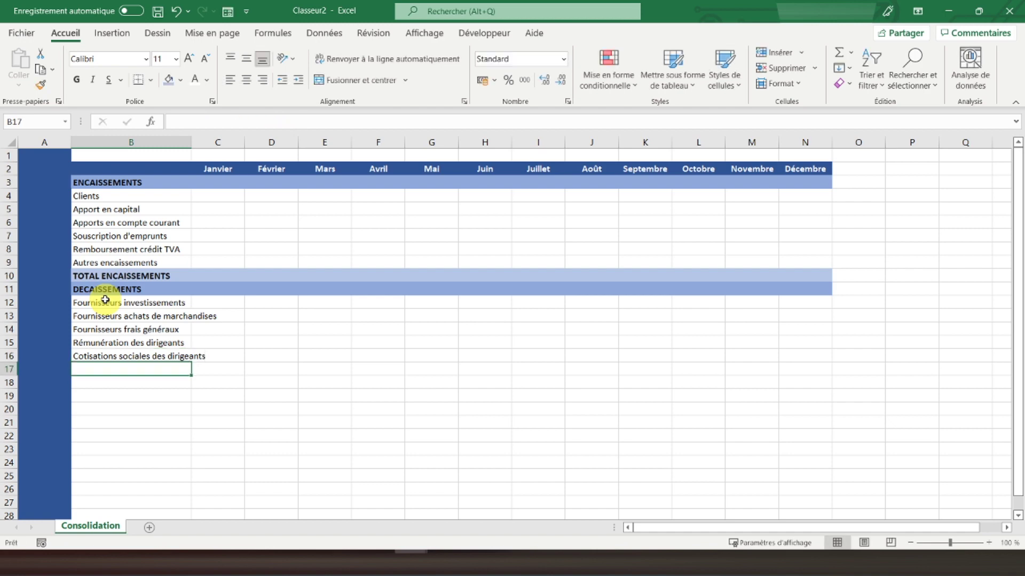
text(Rémunérations)
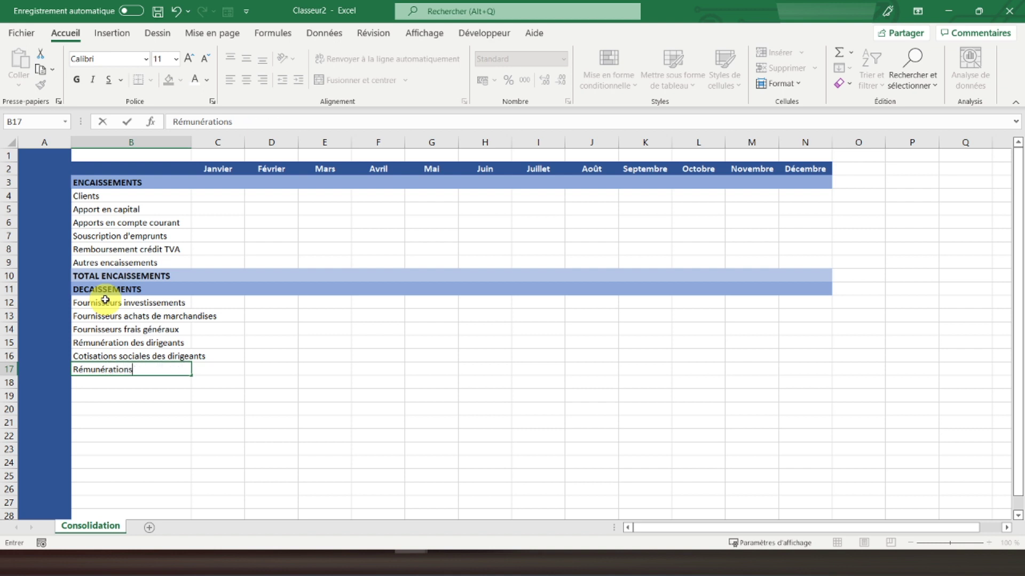
text( des salai)
text(riés)
key(Return)
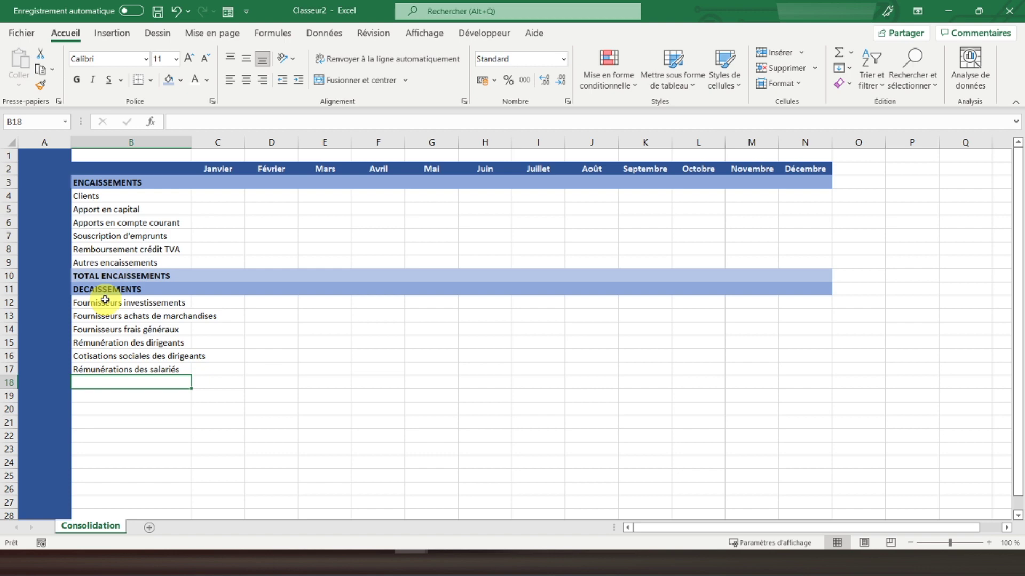
Step: Enter Paiement de la TVA, Impôt sur les bénéfices, Autres impôts et taxes, Remb. En compte courant, Remboursements d'emprunts, Autres décaissements
text(Paiement de la TVA)
key(Return)
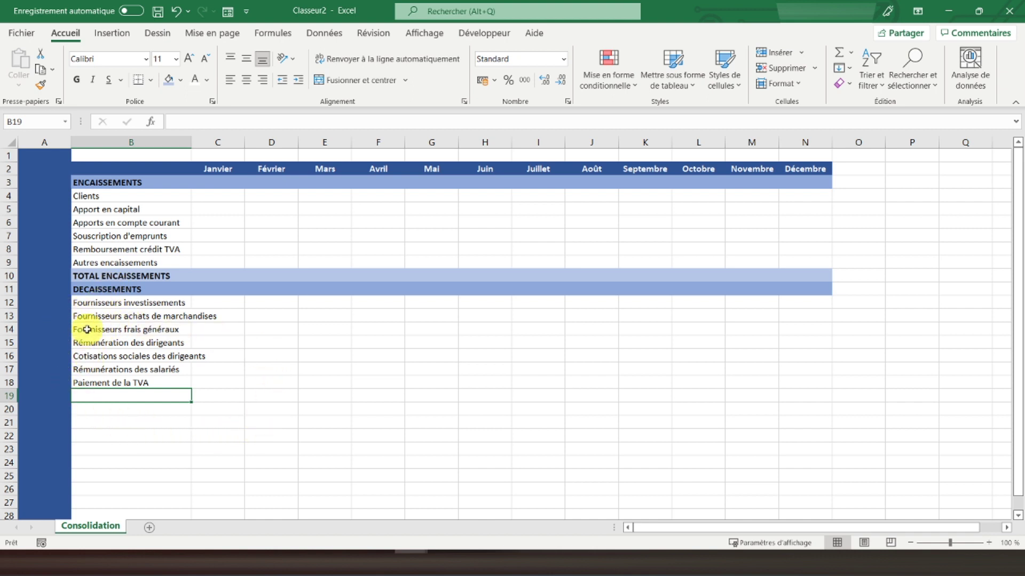
text(Impôt )
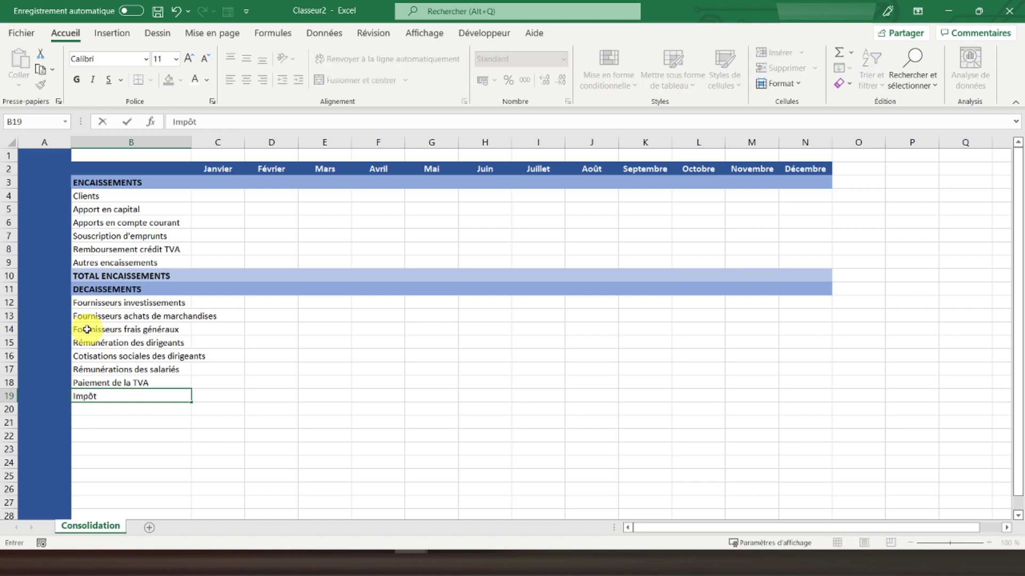
text(sur les bénéfices)
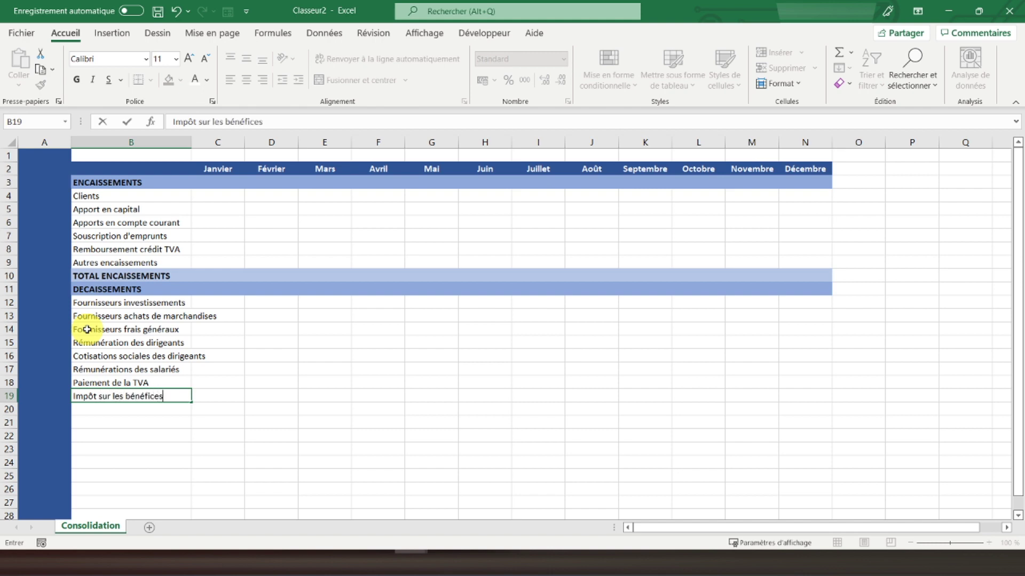
key(Return)
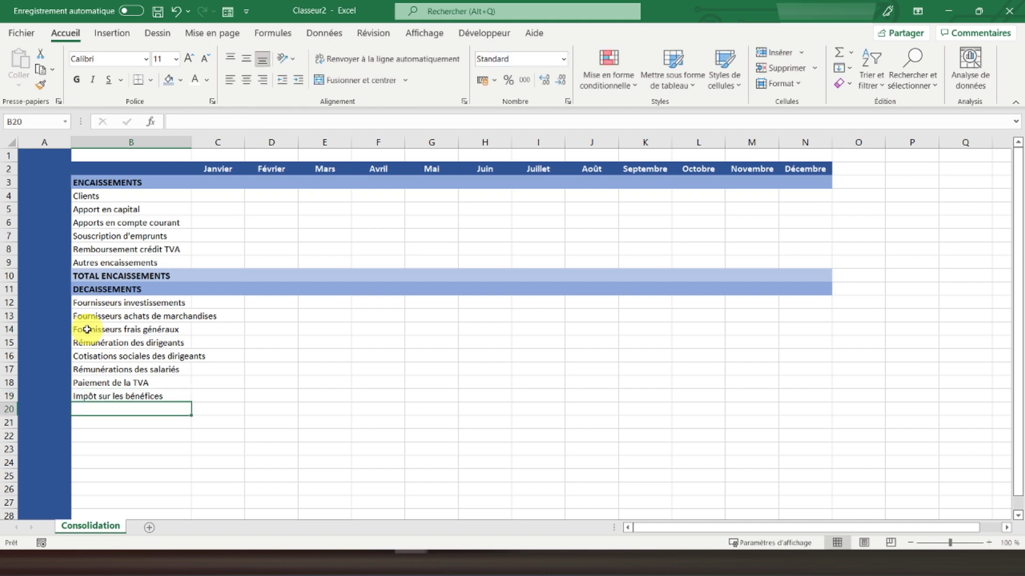
text(Autres impôts et taxes)
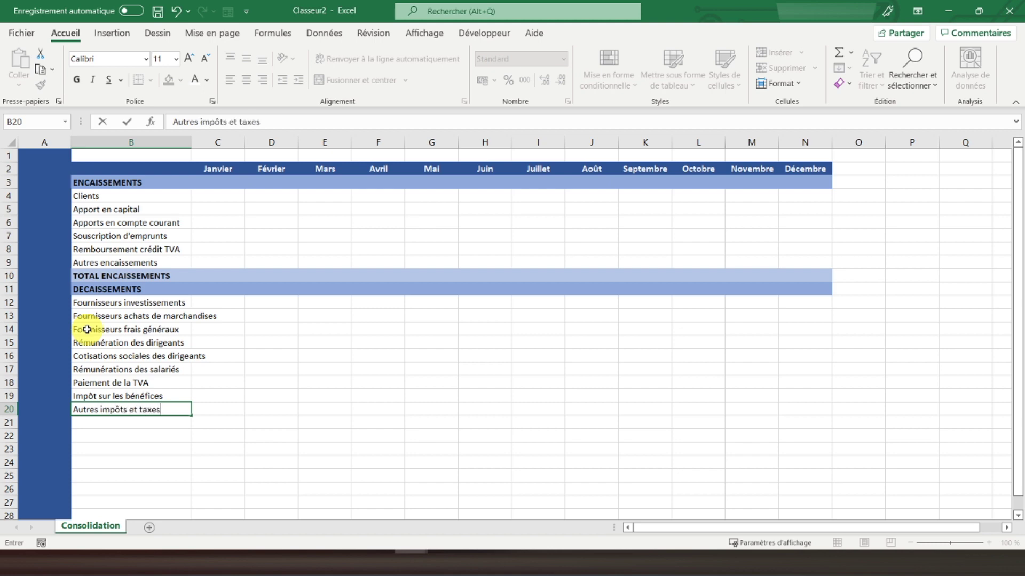
key(Return)
text(Remb. En compte courant)
key(Return)
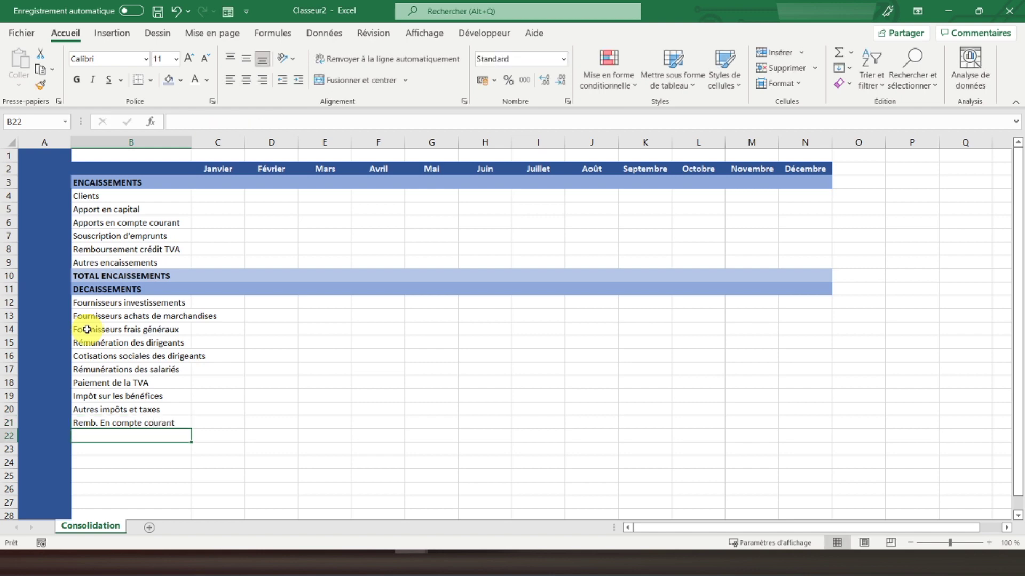
text(Remboursements )
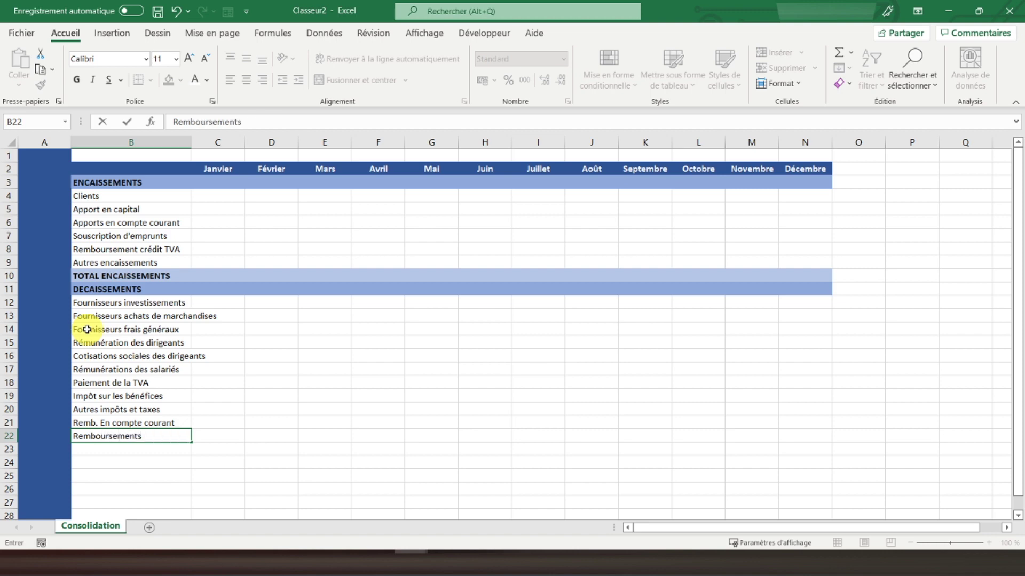
text(d'emprunts)
key(Return)
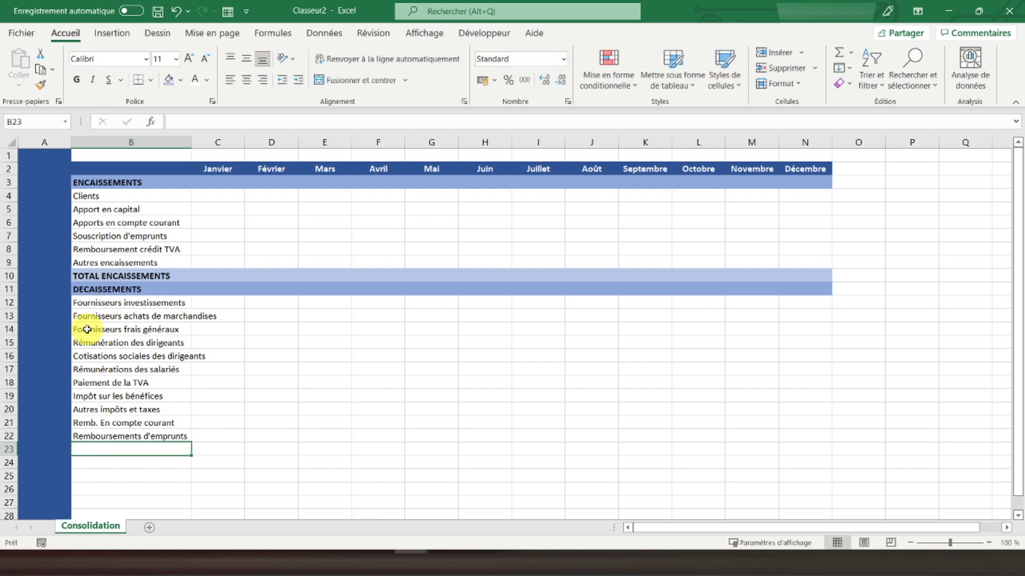
text(Autres décaissements)
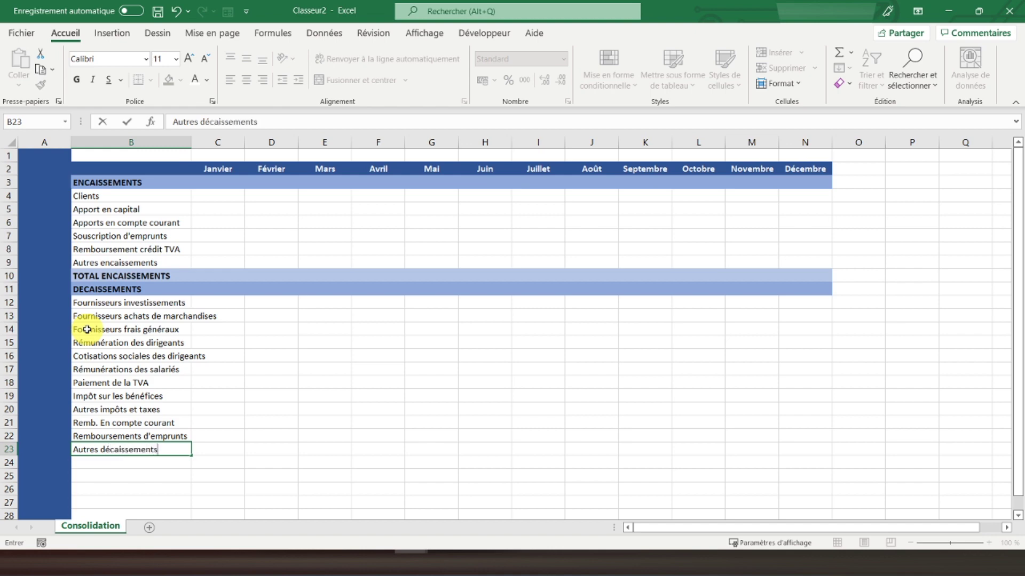
key(Return)
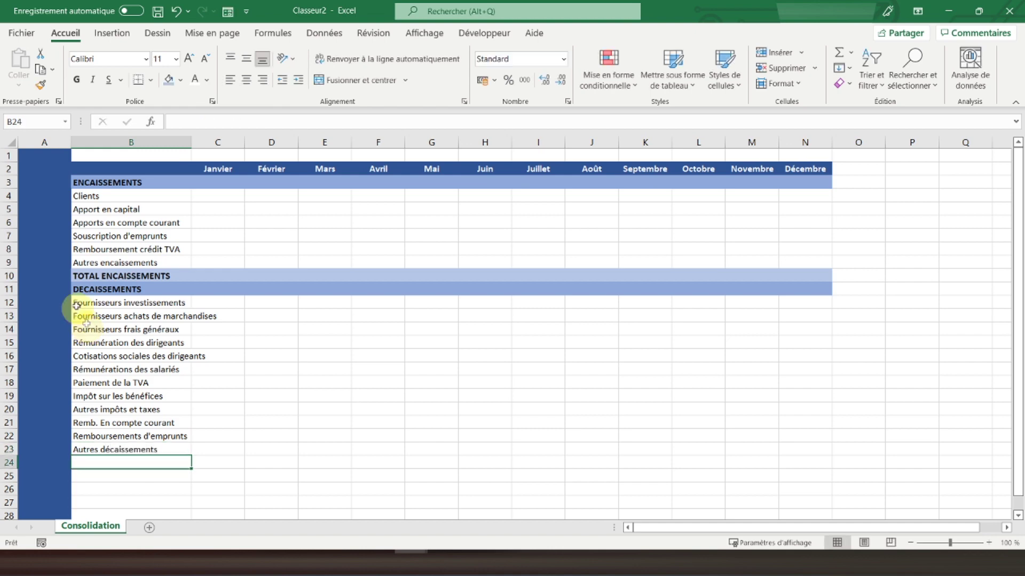
Step: Copy the TOTAL ENCAISSEMENTS row into row 24 and relabel it TOTAL DECAISSEMENTS
right_click(10, 278)
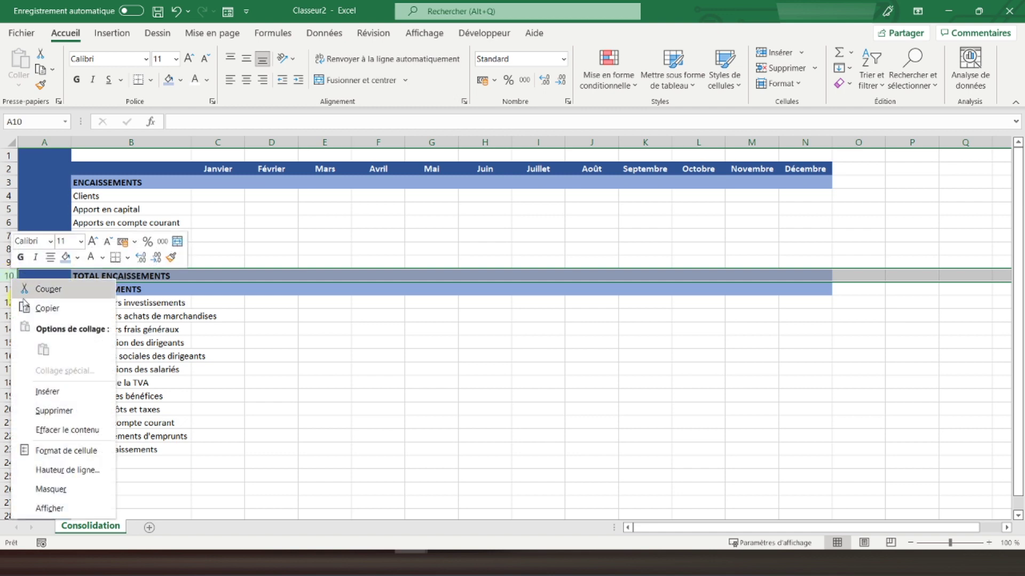
click(38, 288)
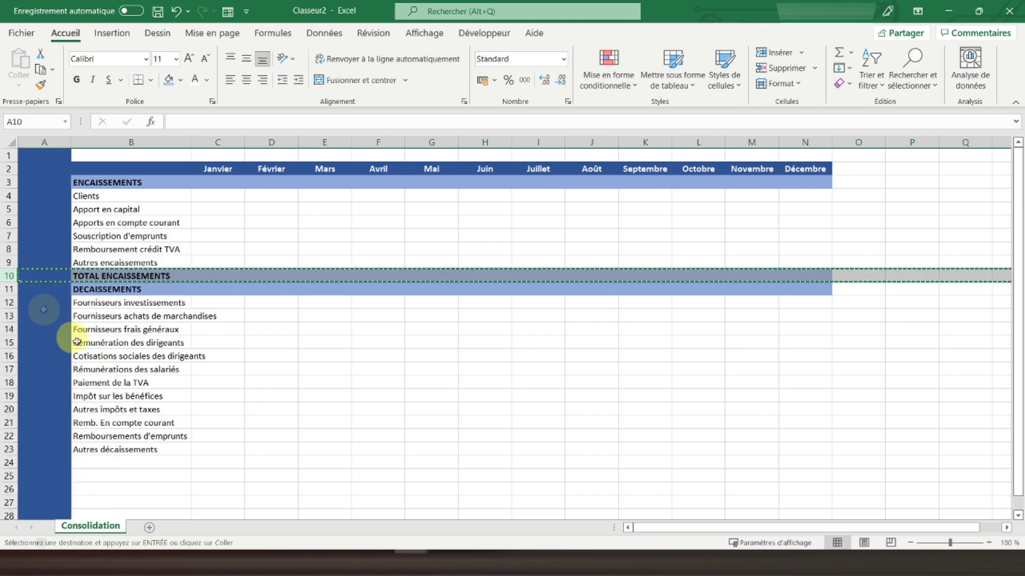
click(9, 462)
right_click(9, 462)
click(38, 297)
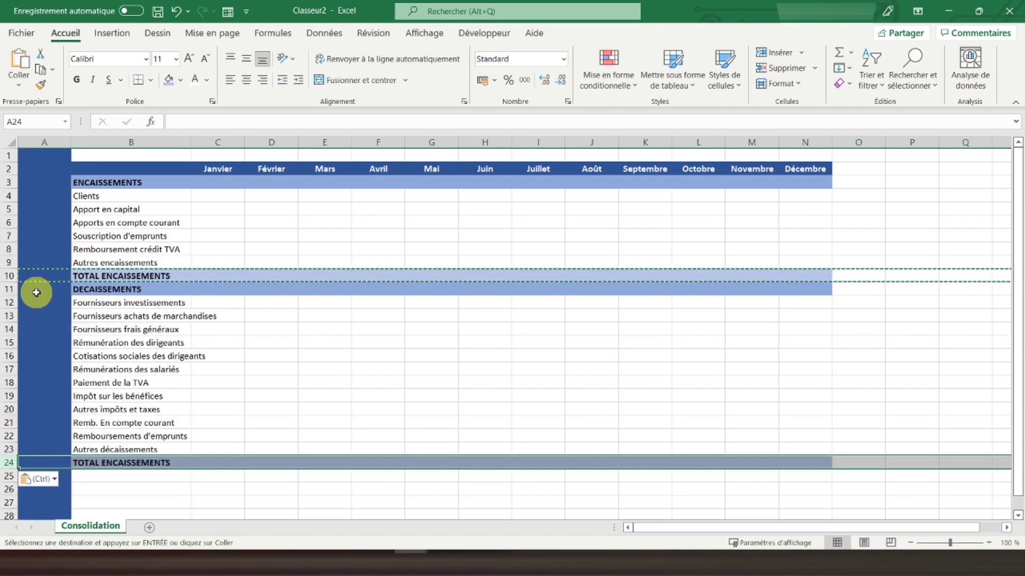
click(110, 463)
double_click(260, 115)
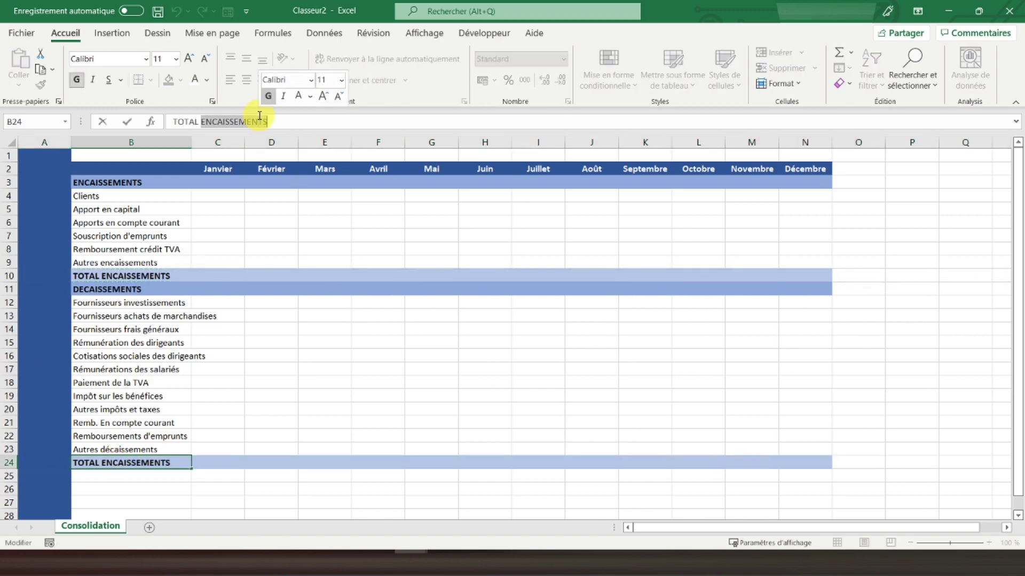
text(DECA)
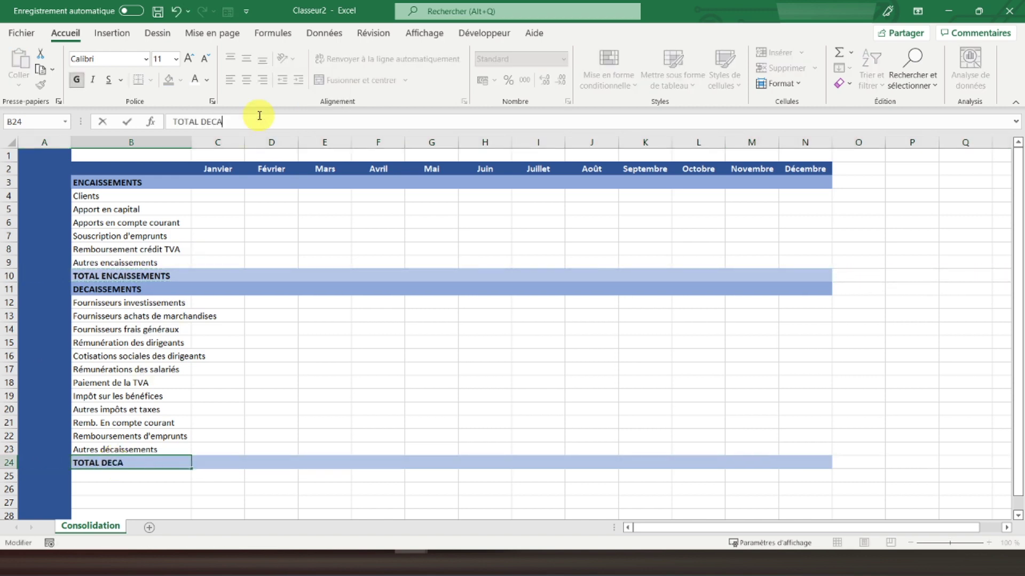
text(ISSEMENT)
text(S)
key(Return)
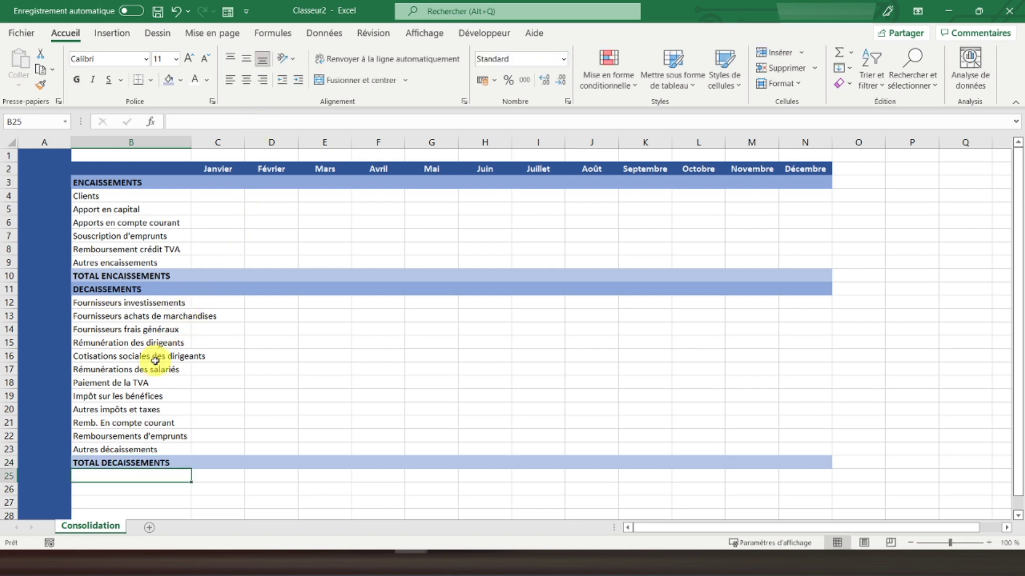
Step: Enter Variation de trésorerie in B25 and pick up row 24's formatting with Format Painter
scroll(155, 355, down, 2)
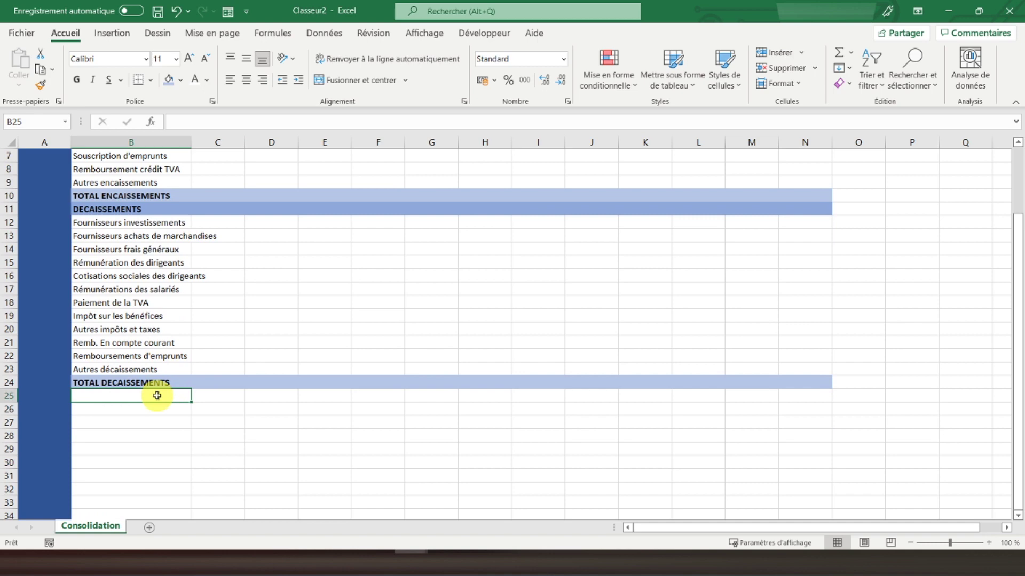
text(Variation )
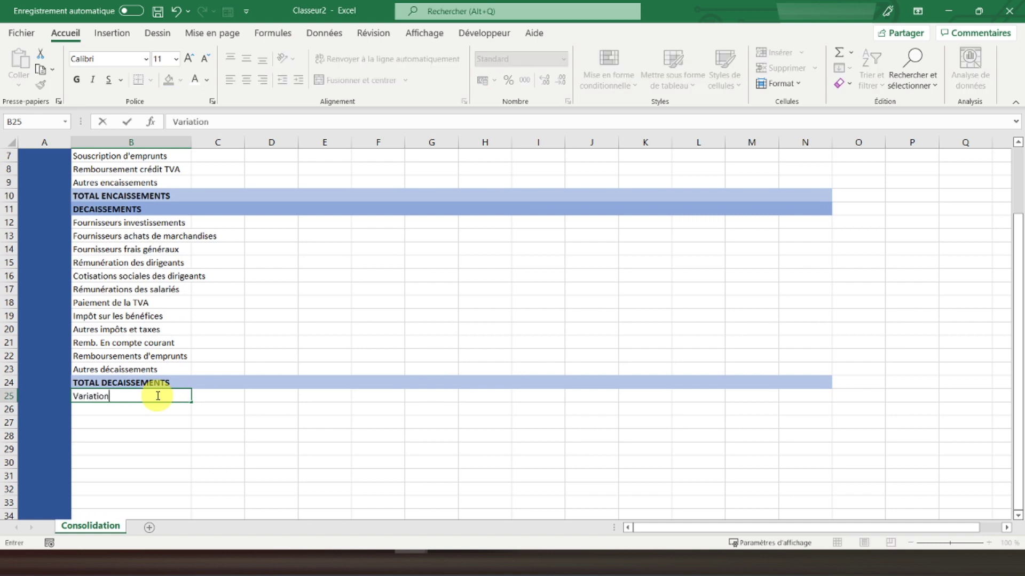
text(de trésore)
text(rie)
key(Return)
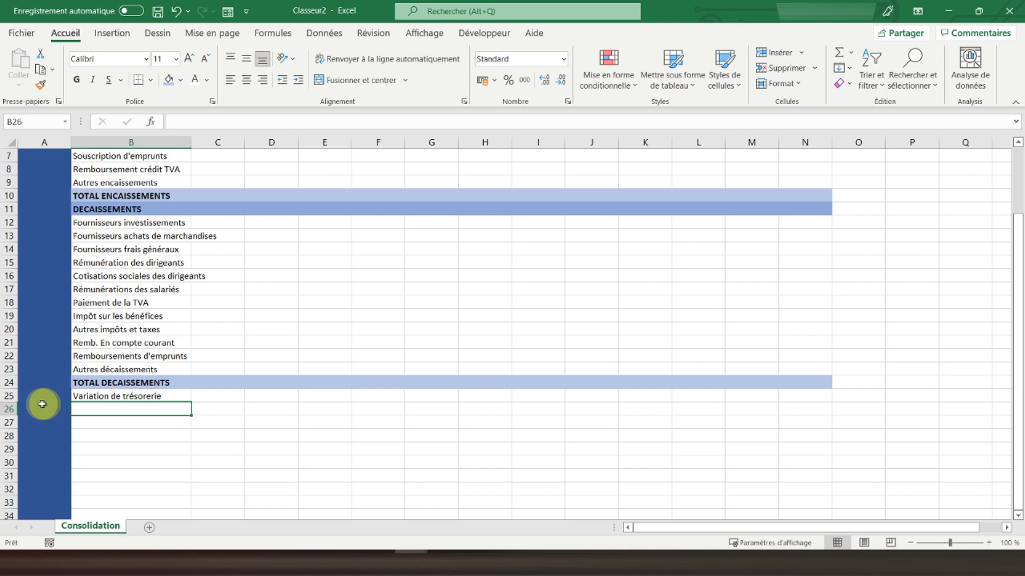
click(9, 383)
click(40, 84)
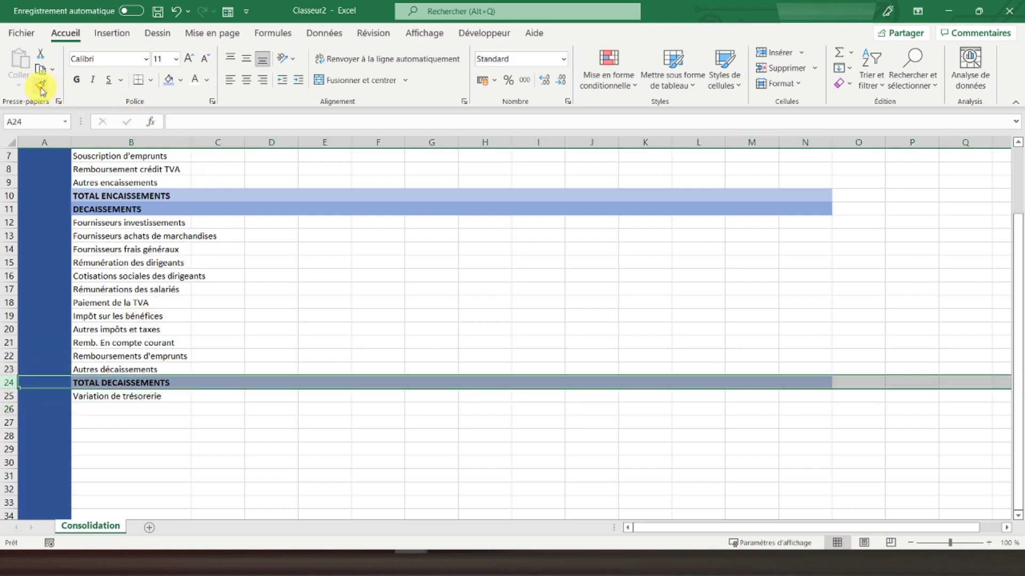
Step: Copy the total row's light blue band onto row 25, making B25:N25 italic instead of bold
click(13, 396)
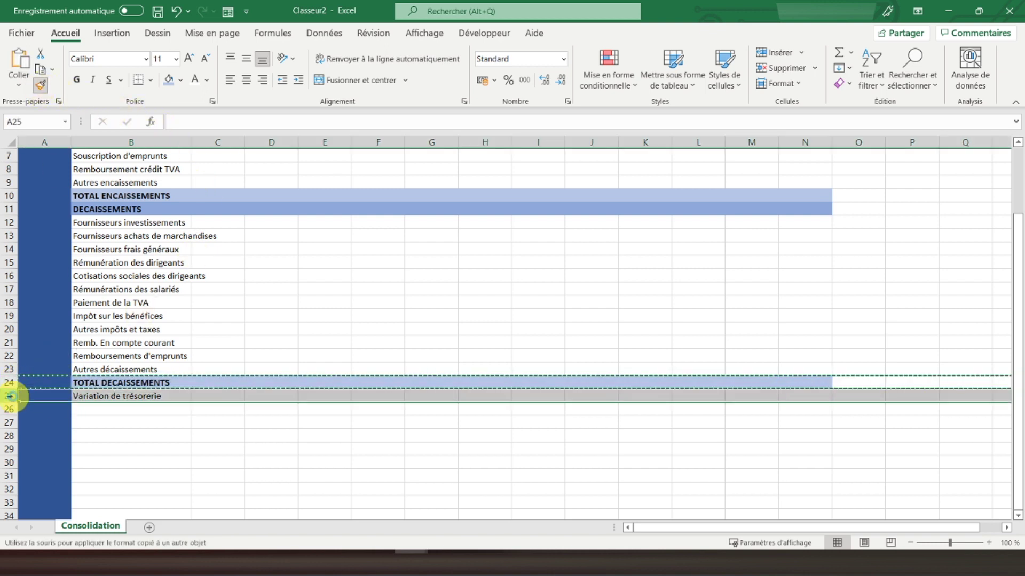
click(93, 81)
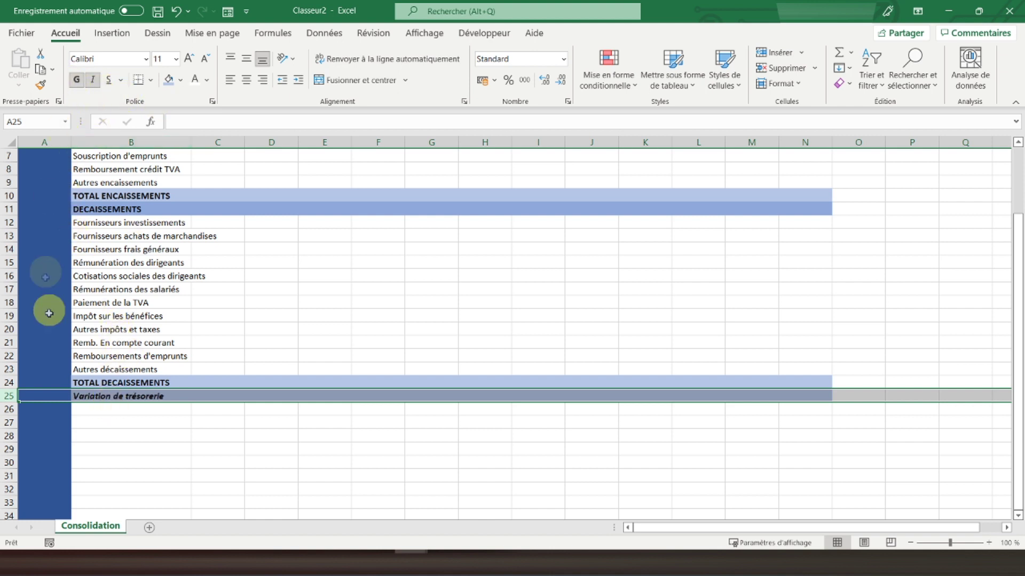
click(108, 400)
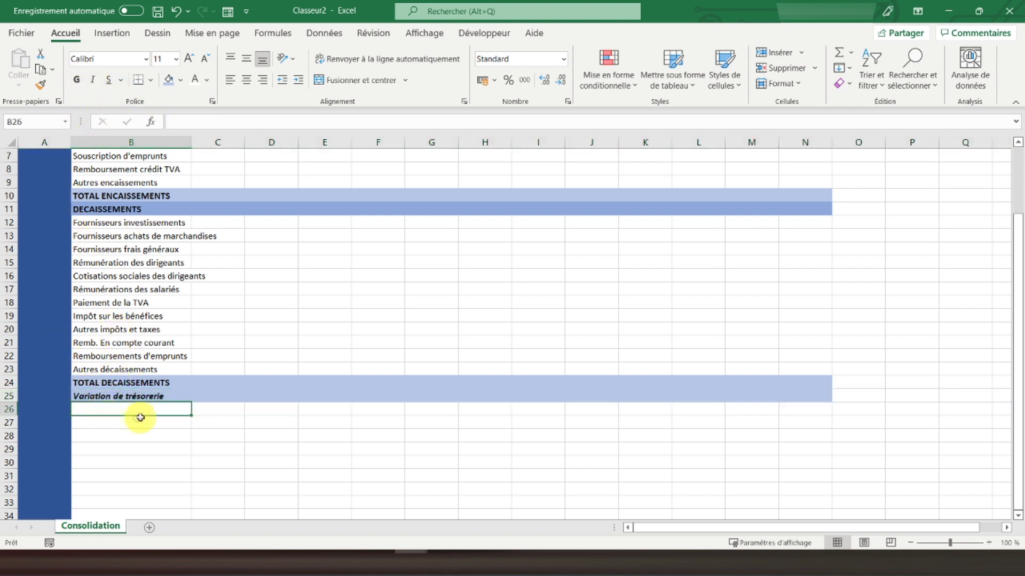
drag(107, 396, 827, 396)
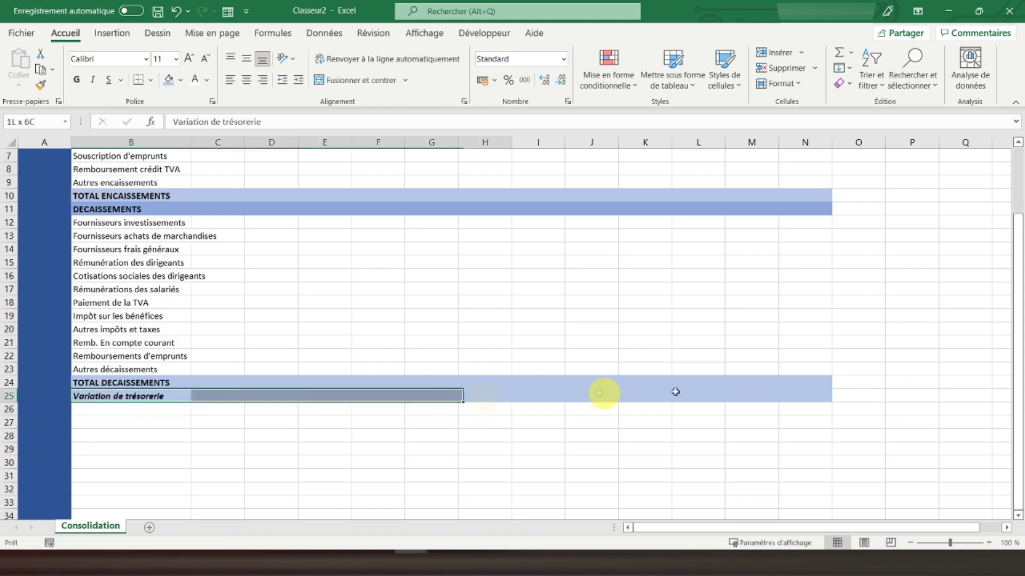
click(77, 84)
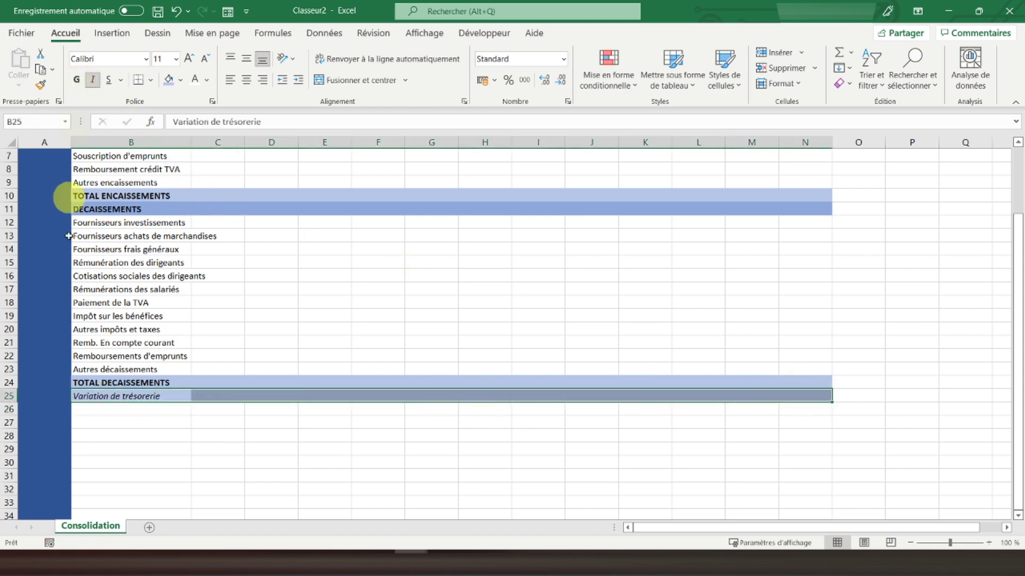
click(128, 409)
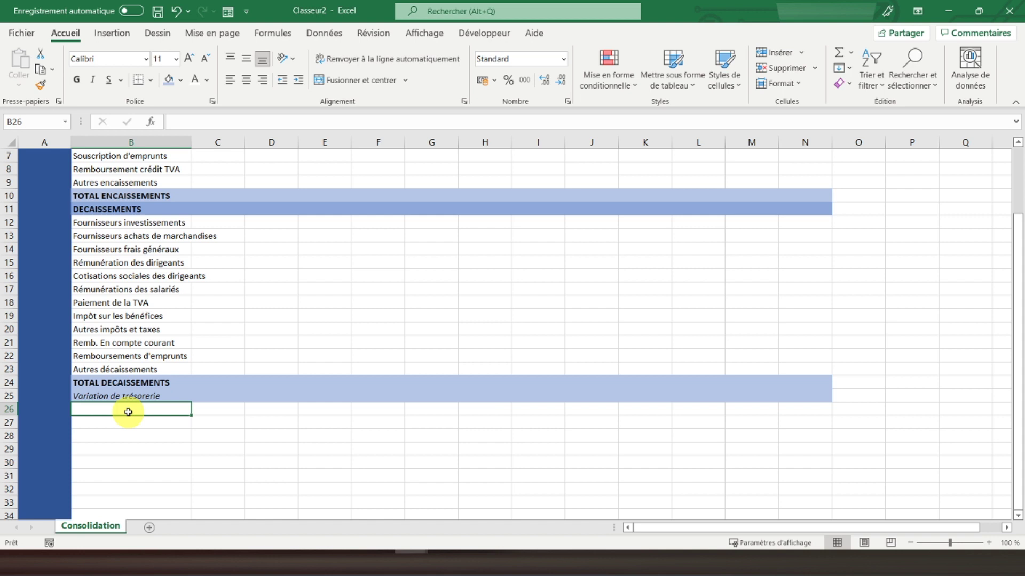
Step: Enter the label 'Solde trésorerie cumulé' in cell B26
text(Solde trésorerie cumulé)
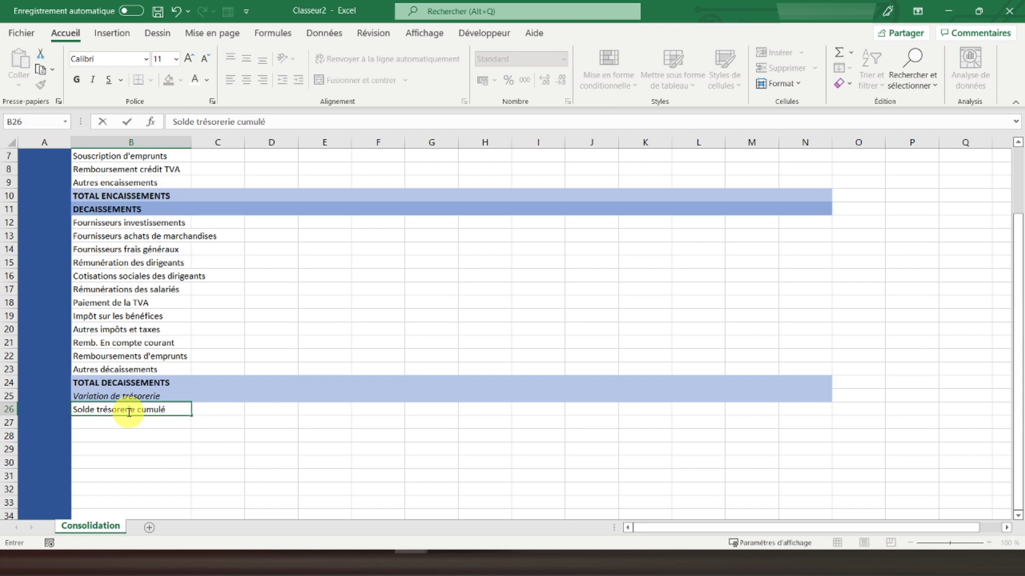
key(Return)
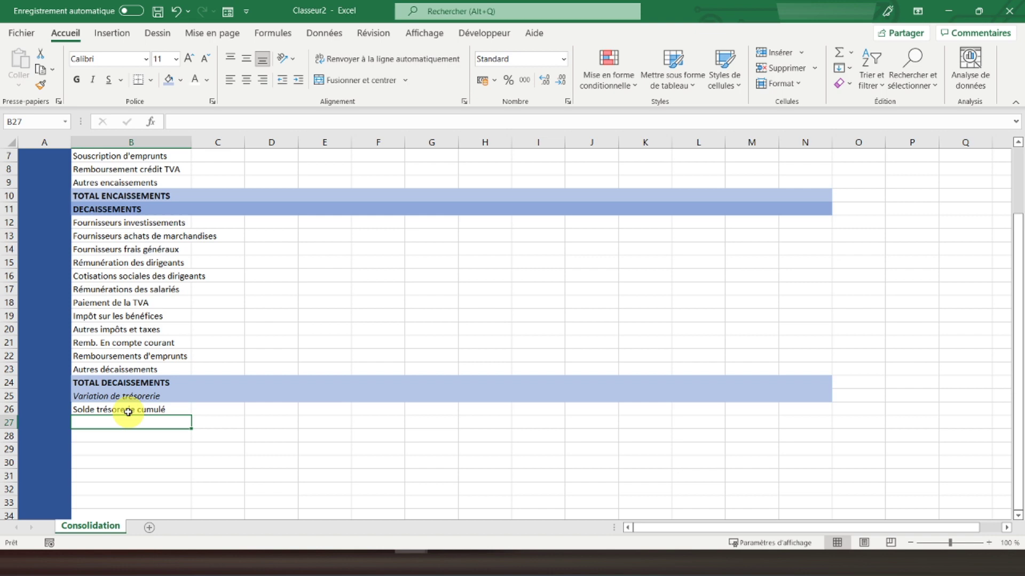
click(127, 408)
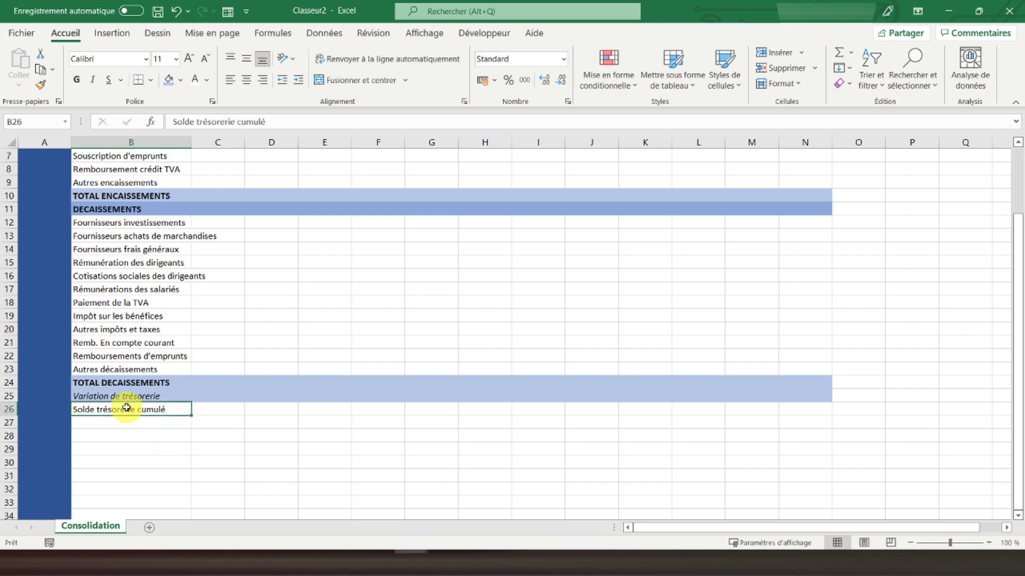
scroll(139, 403, up, 1)
scroll(144, 379, down, 1)
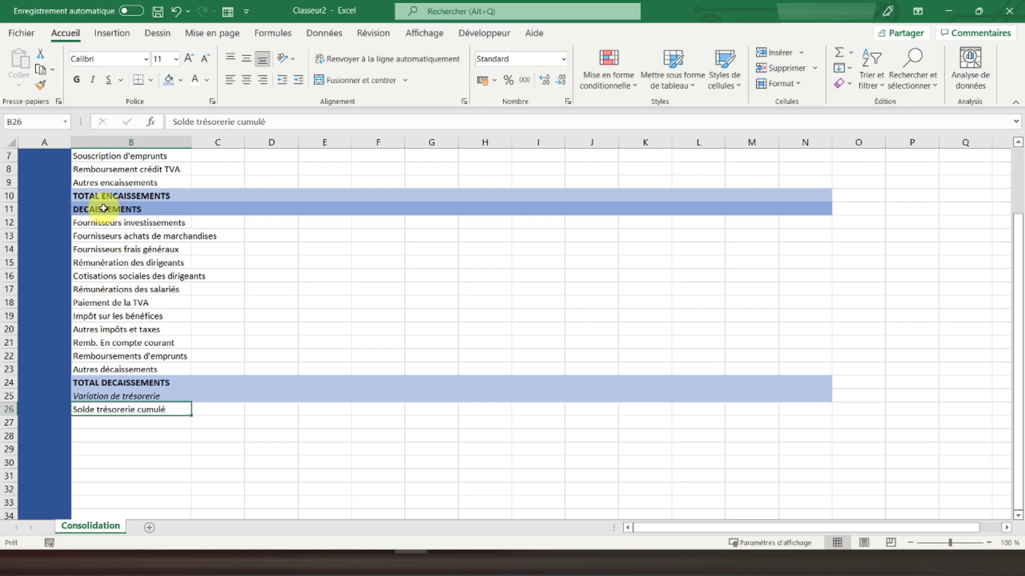
scroll(104, 224, up, 1)
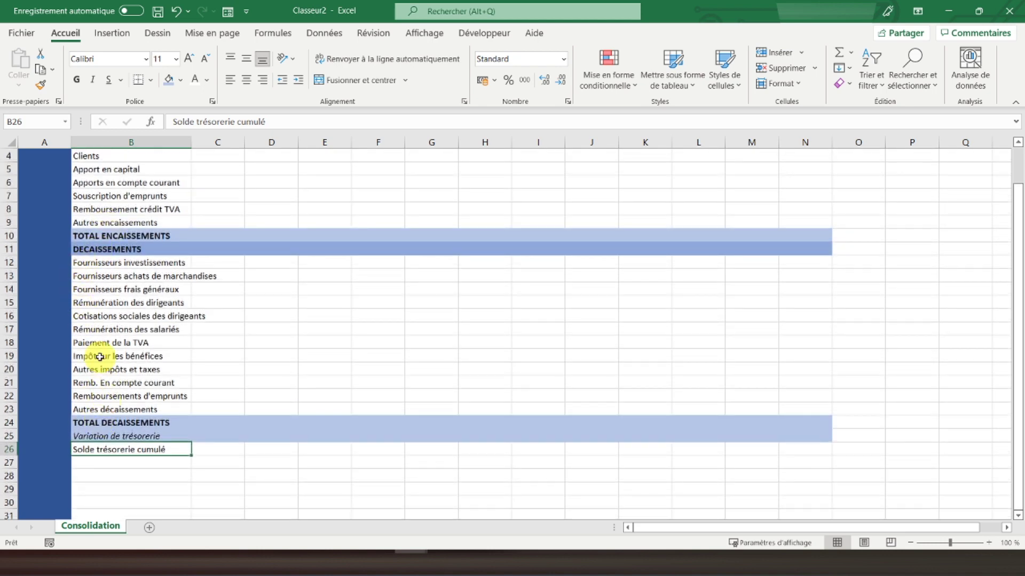
scroll(101, 361, up, 1)
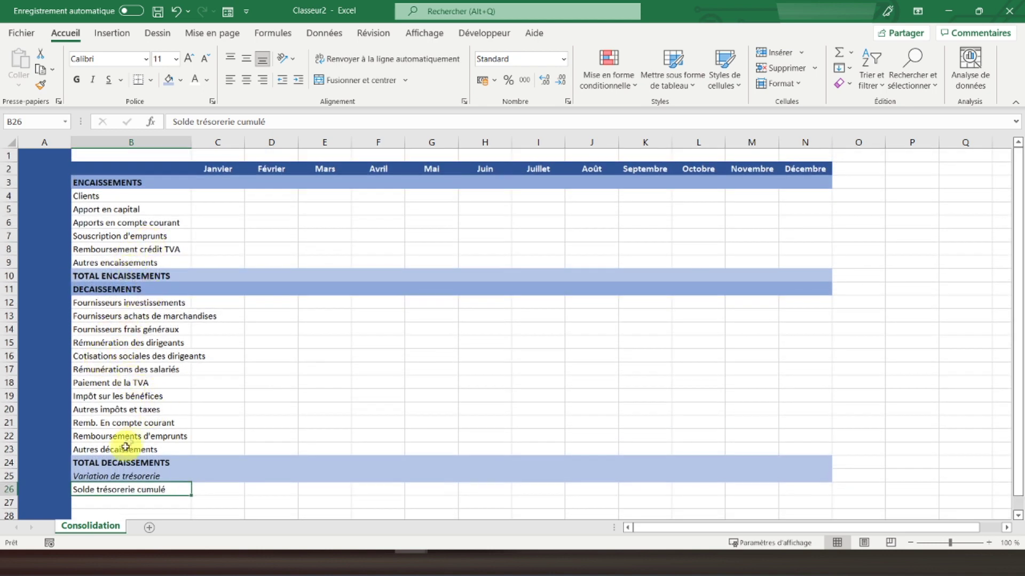
scroll(113, 444, down, 1)
scroll(113, 416, down, 1)
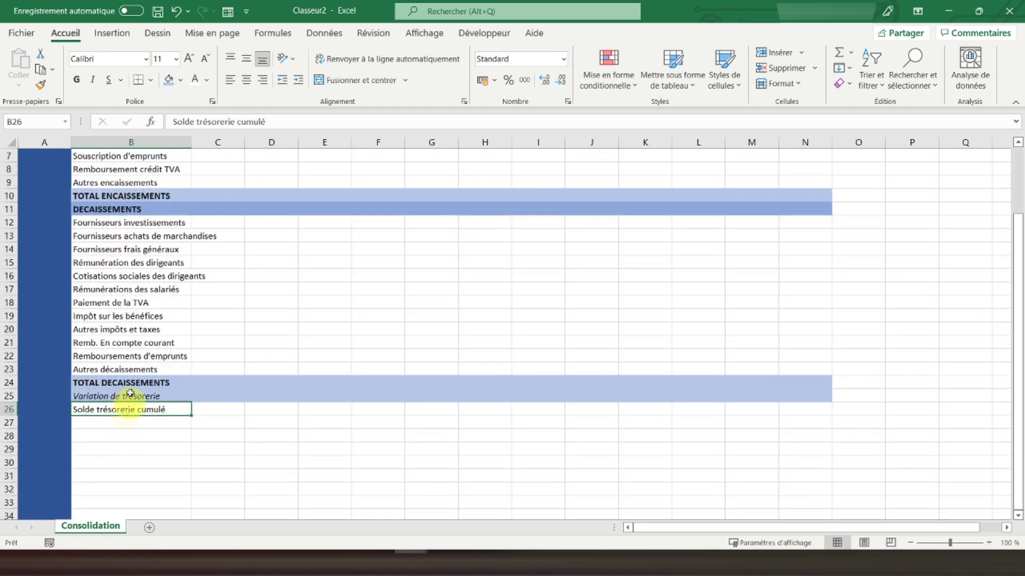
Step: Format-paint the DECAISSEMENTS row's dark blue bold band onto row 26
click(9, 208)
click(41, 84)
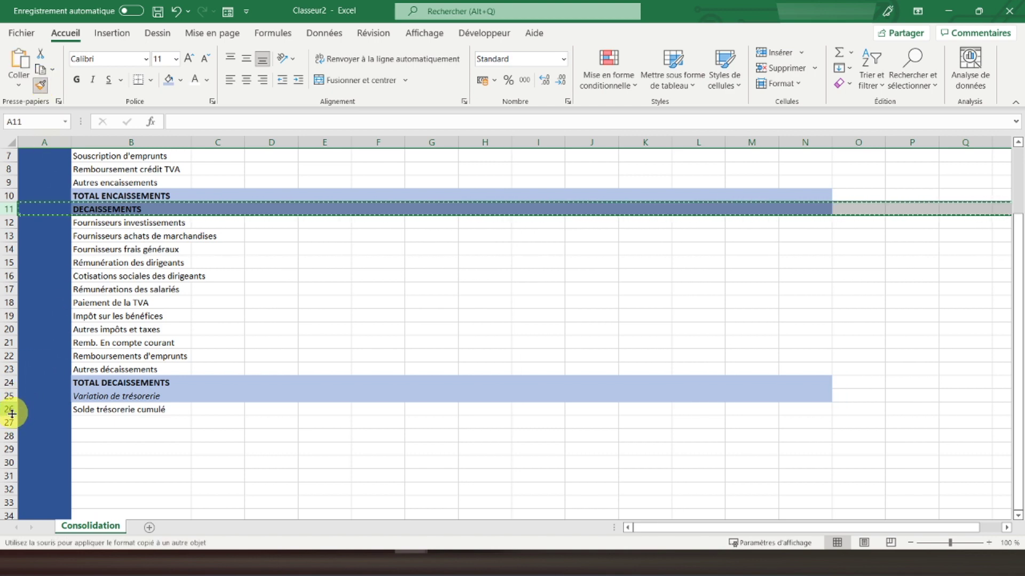
click(11, 409)
click(163, 394)
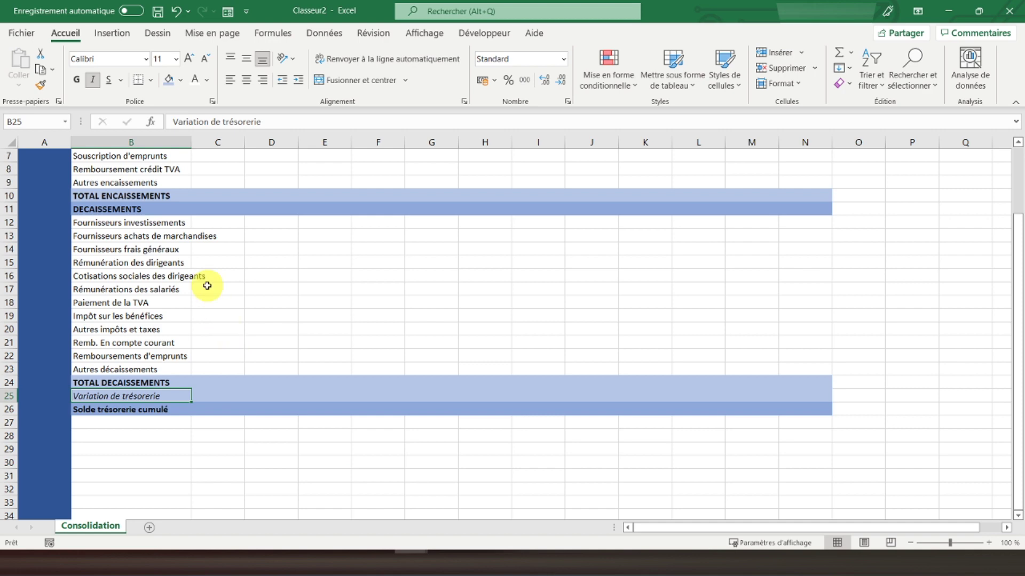
scroll(207, 285, up, 1)
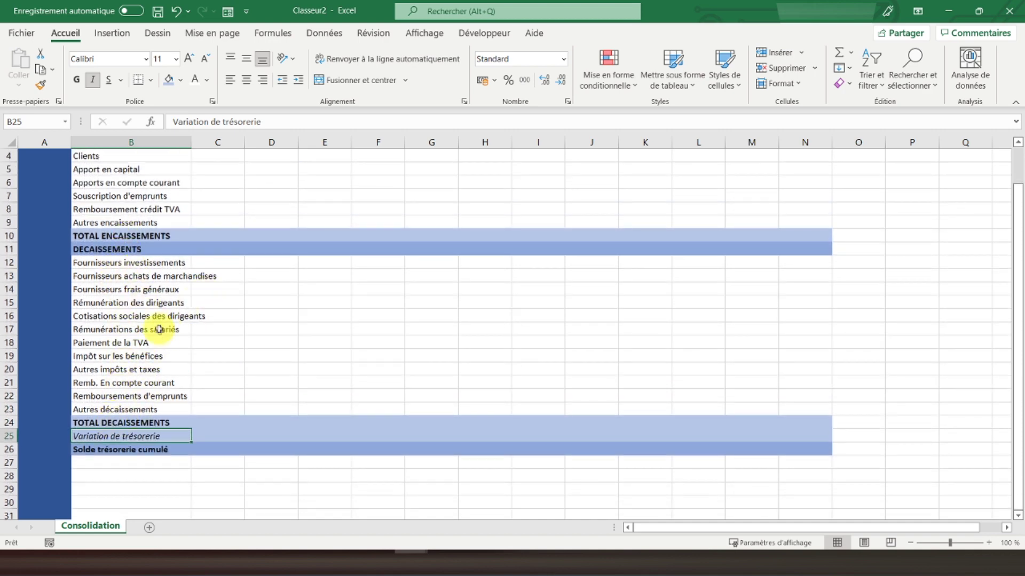
scroll(171, 391, up, 1)
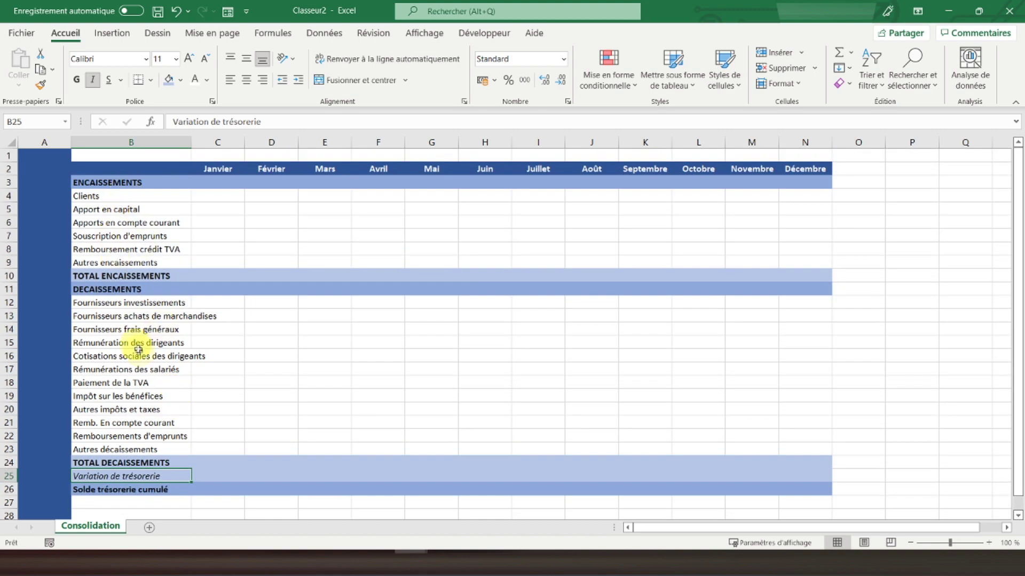
scroll(136, 344, down, 1)
scroll(214, 437, down, 1)
scroll(150, 386, up, 2)
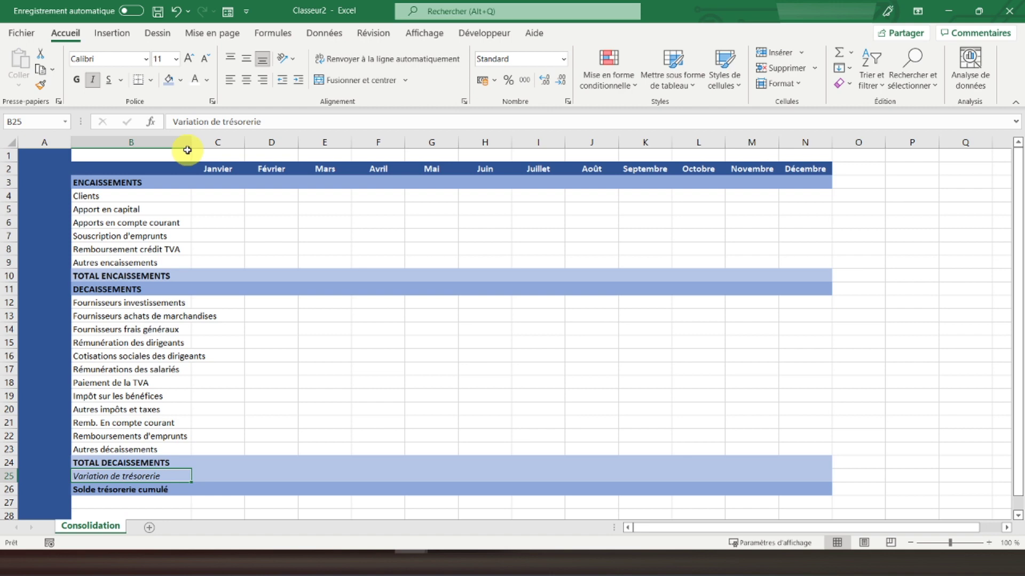
Step: Widen column B and apply all borders across the table from B2 to N26
drag(188, 146, 231, 145)
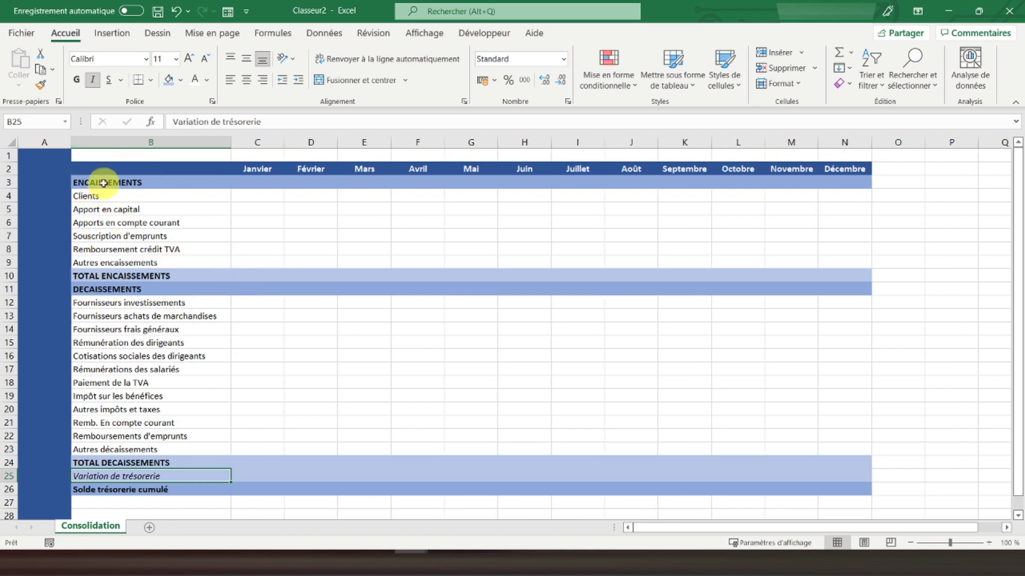
mouse_move(108, 183)
mouse_down()
mouse_move(642, 231)
mouse_move(224, 183)
mouse_up()
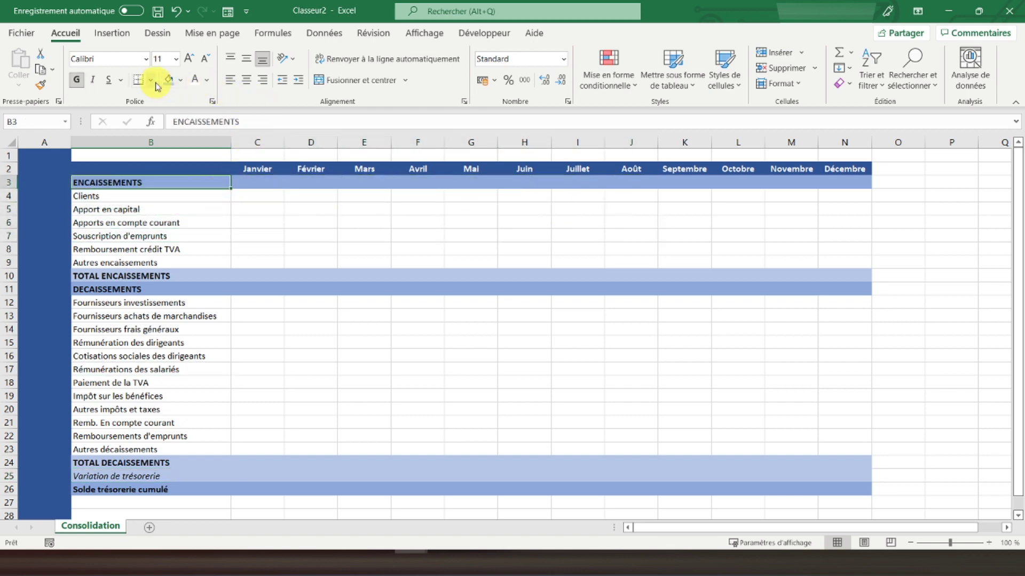
drag(127, 163, 843, 494)
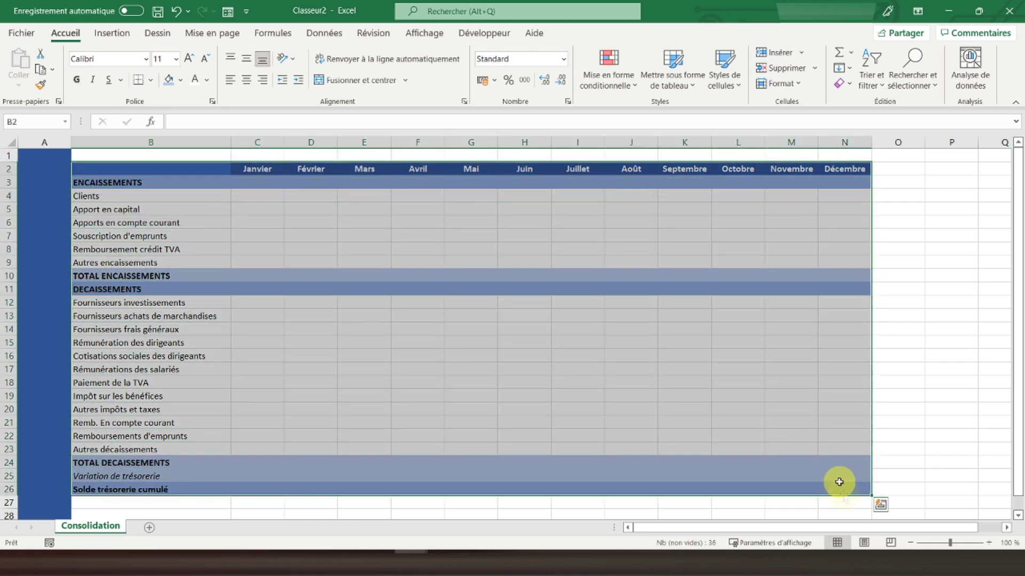
click(152, 81)
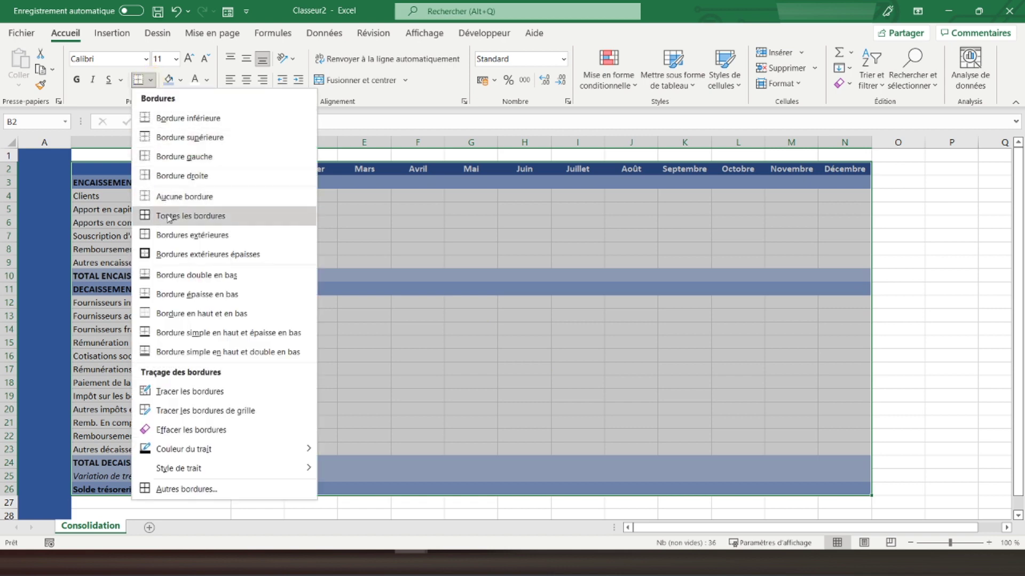
click(168, 235)
click(130, 180)
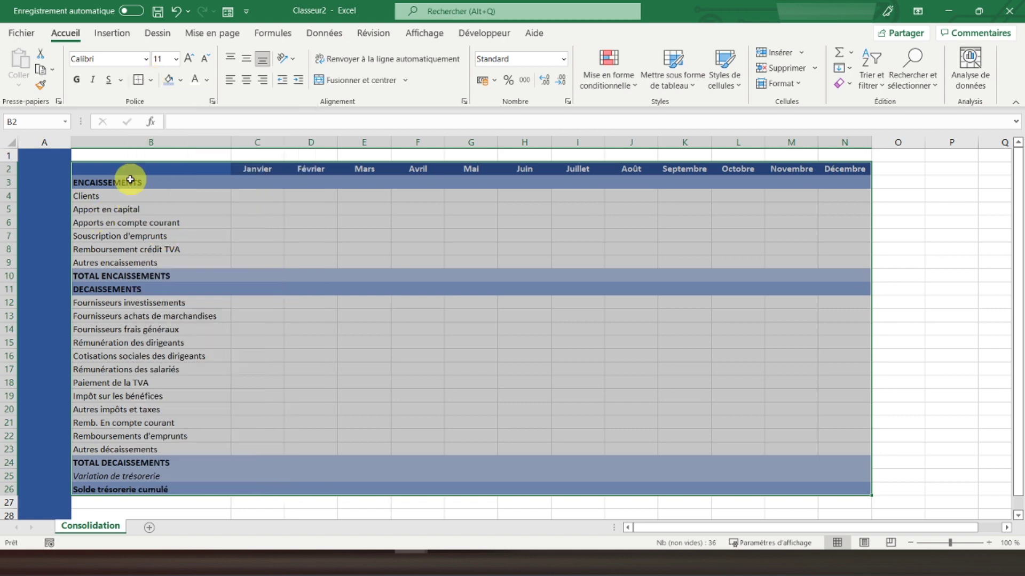
click(130, 180)
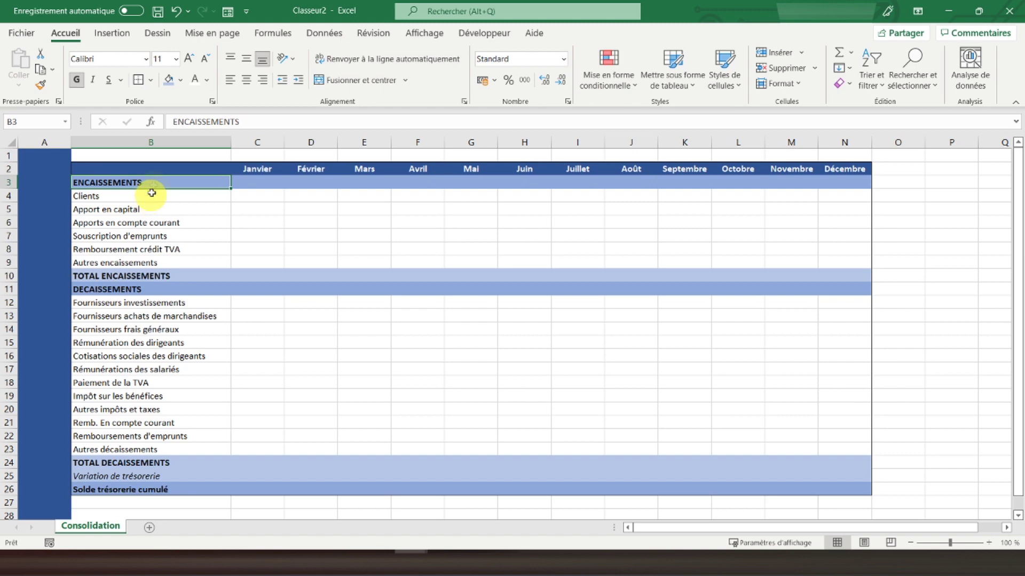
Step: Add cell borders to the month header row, the label column and the monthly grid C4:N26
drag(141, 169, 859, 166)
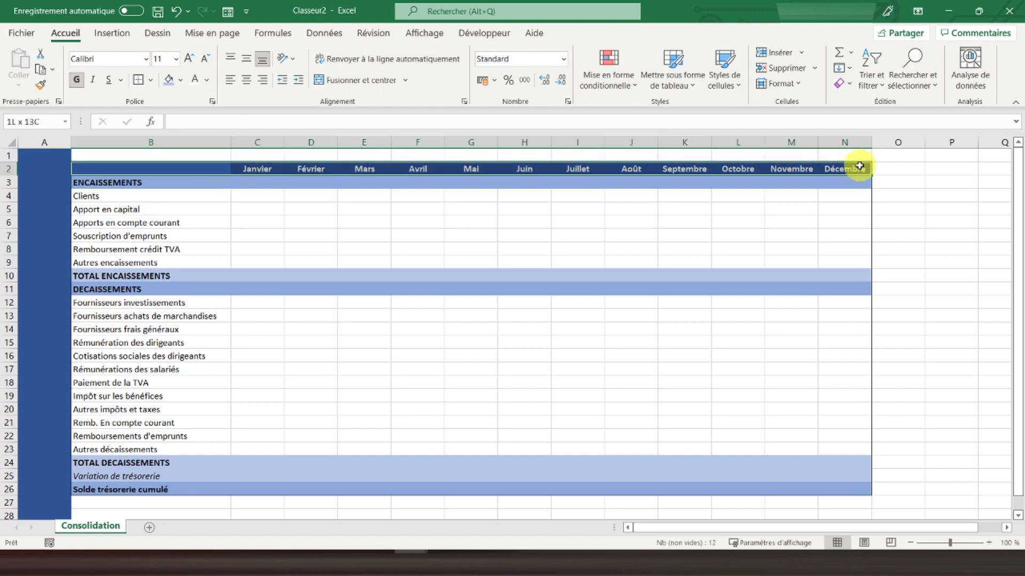
click(151, 80)
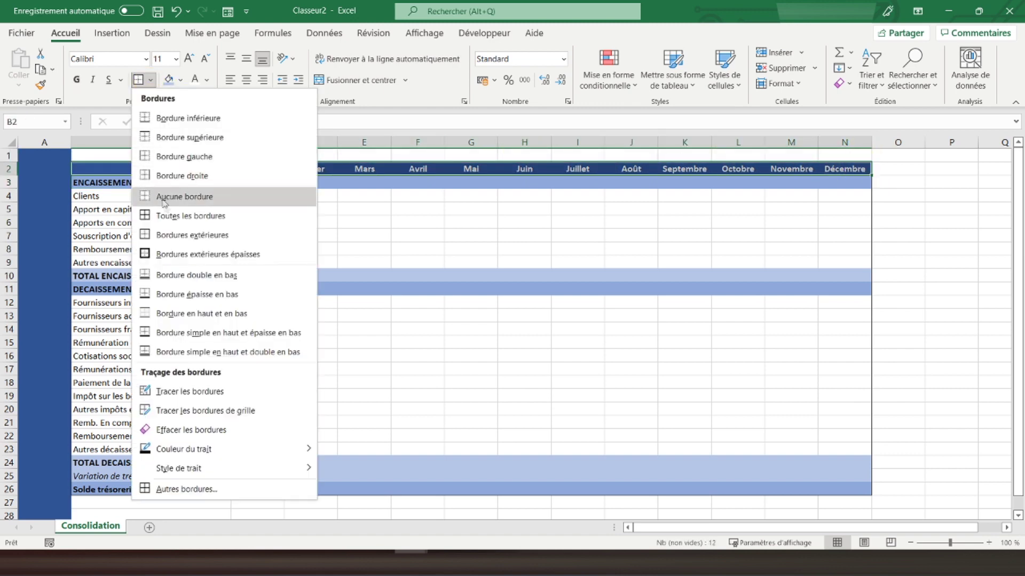
click(172, 217)
click(163, 184)
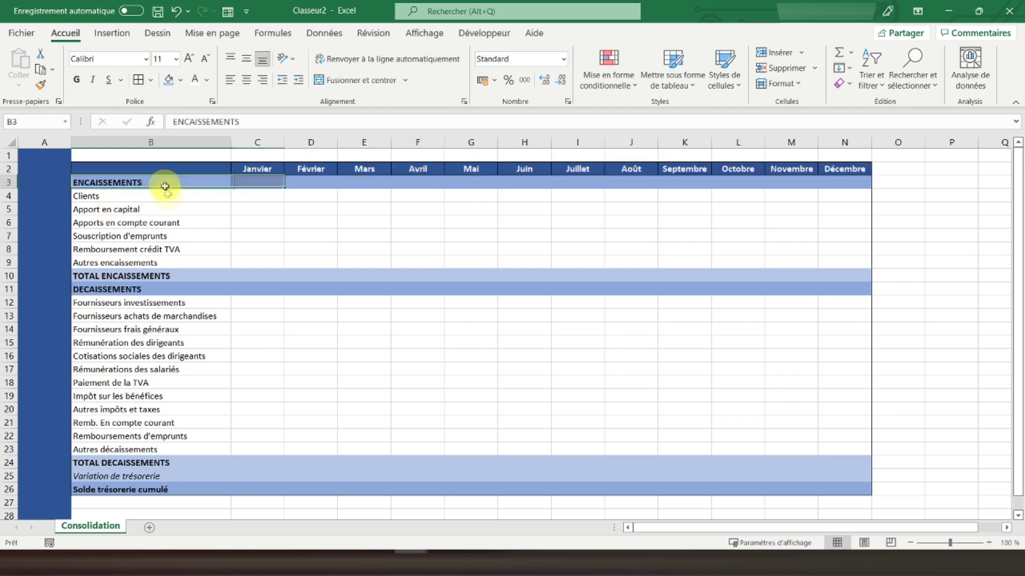
mouse_move(164, 184)
mouse_down()
mouse_move(165, 300)
mouse_move(149, 422)
mouse_move(166, 487)
mouse_up()
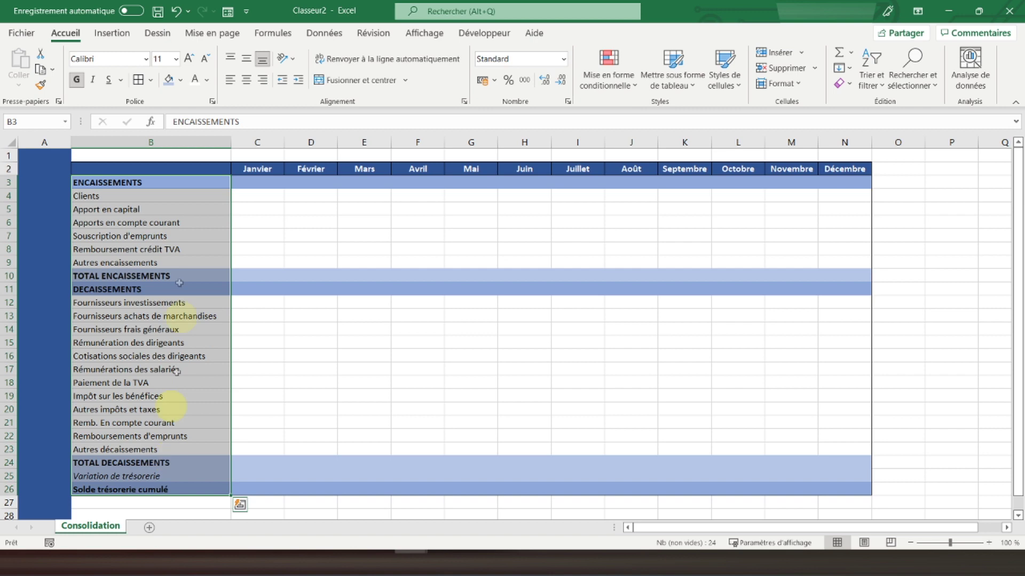
click(140, 80)
mouse_move(245, 199)
mouse_down()
mouse_move(720, 400)
mouse_move(826, 459)
mouse_move(842, 485)
mouse_up()
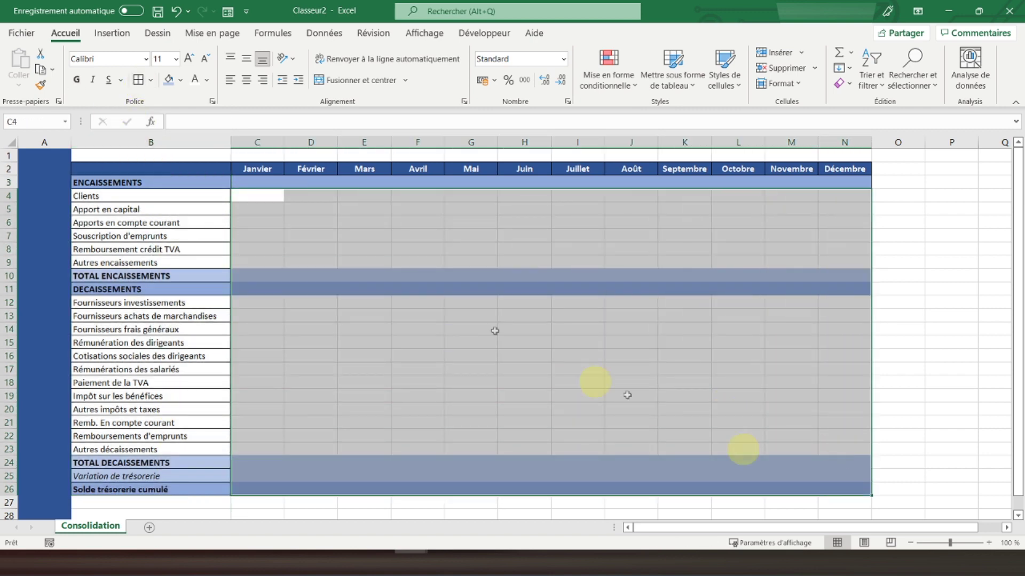
click(139, 81)
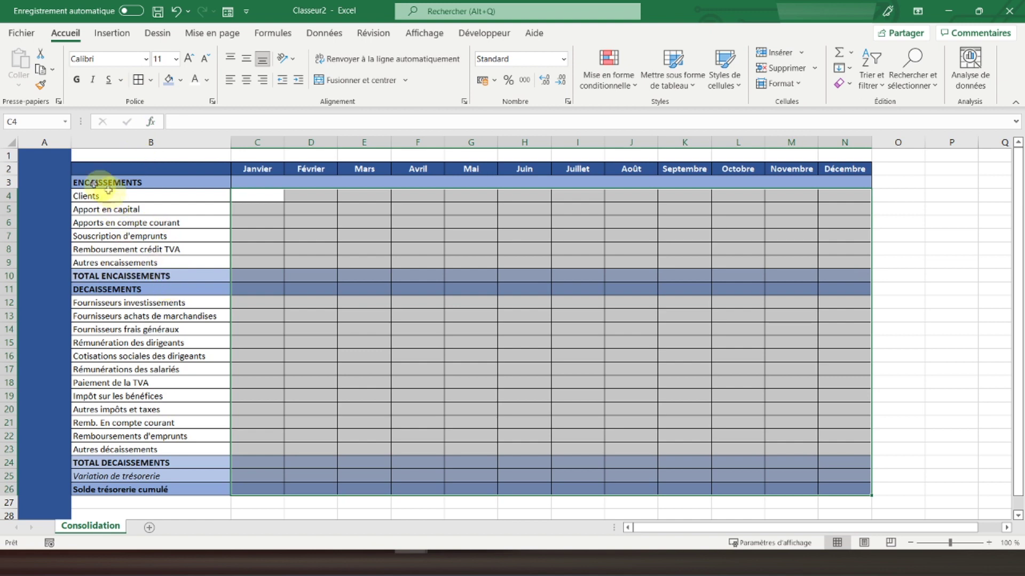
click(36, 156)
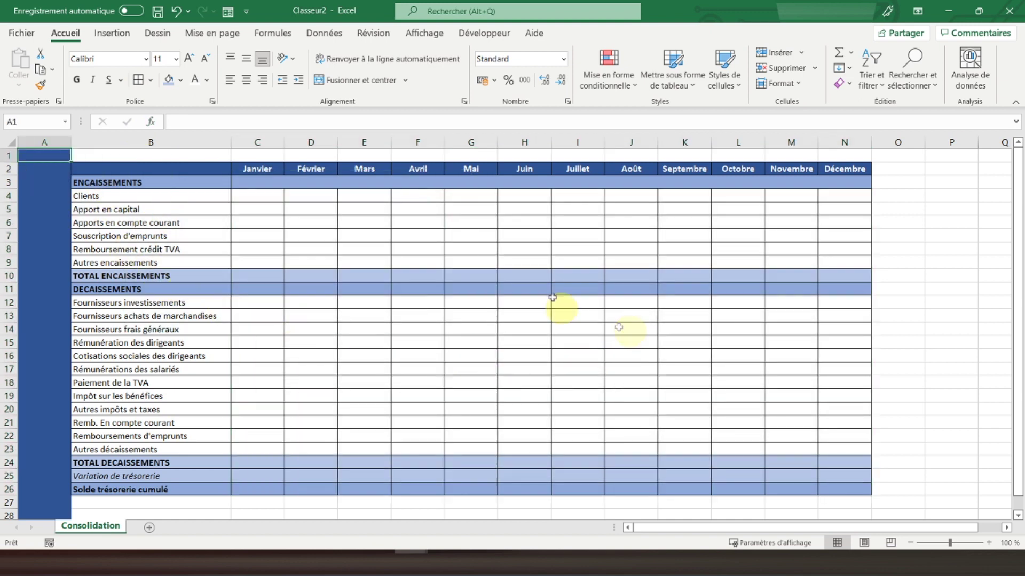
Step: Go to the Affichage view options to hide gridlines, then select cell O3
click(435, 39)
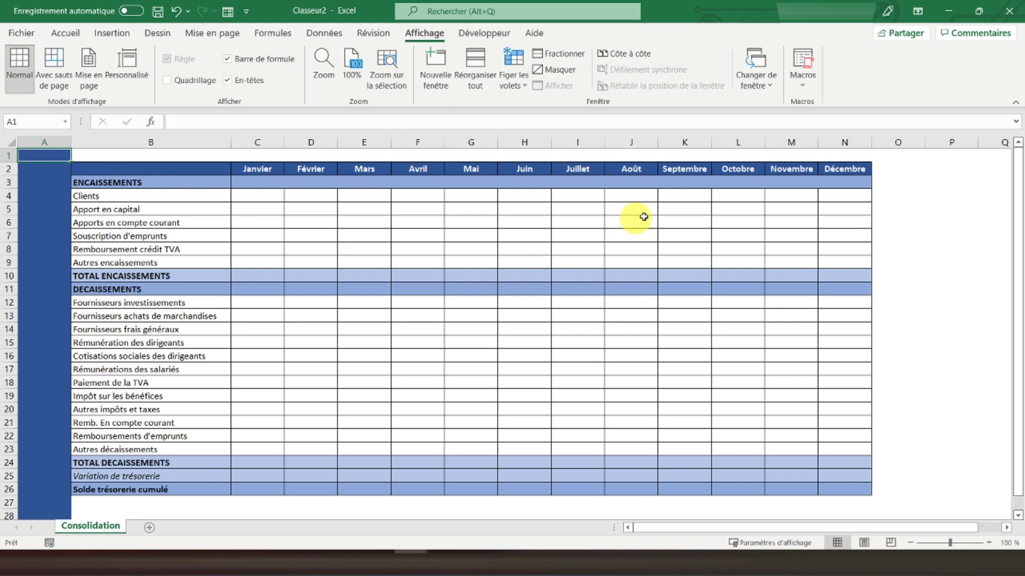
click(888, 192)
click(888, 184)
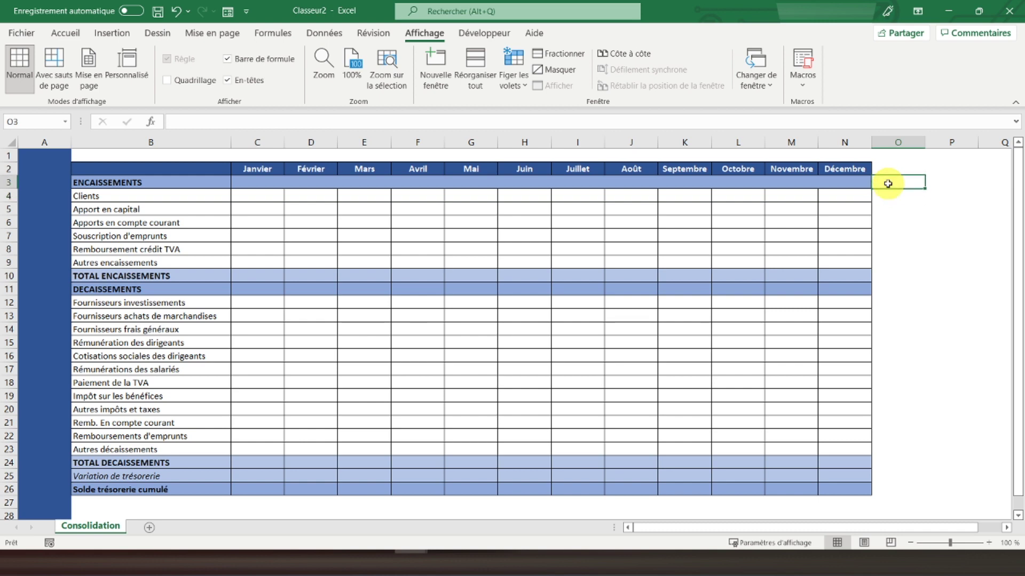
Step: Enter TOTAL in O3, copy N3's style onto it, and make it bold and centred
text(TOTAL)
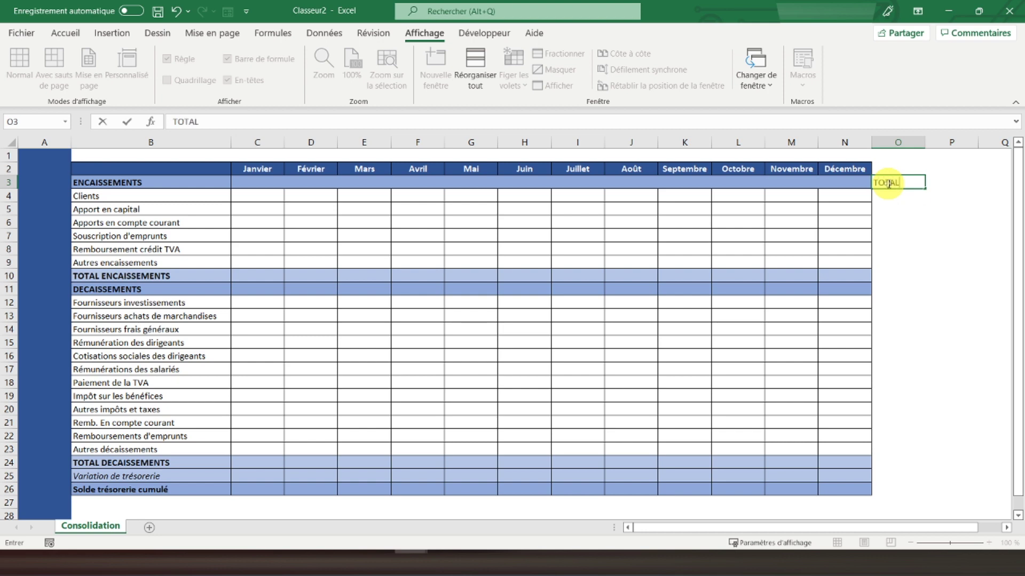
key(Return)
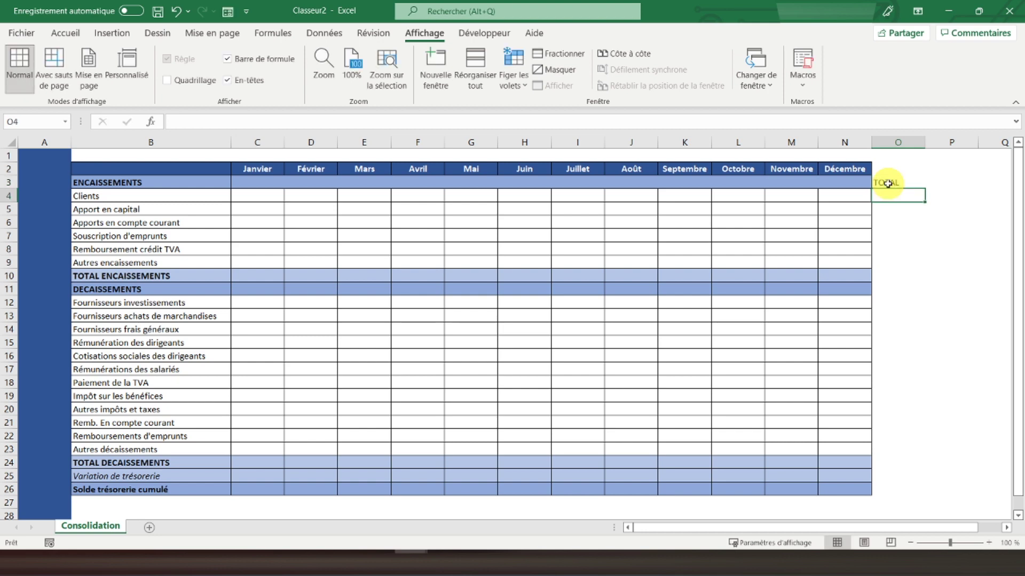
click(887, 183)
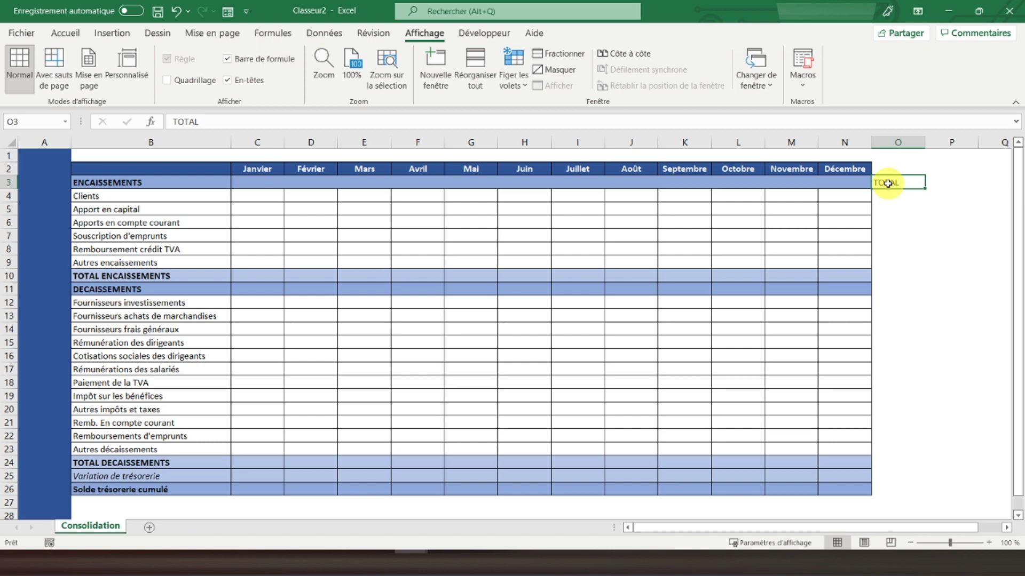
click(849, 183)
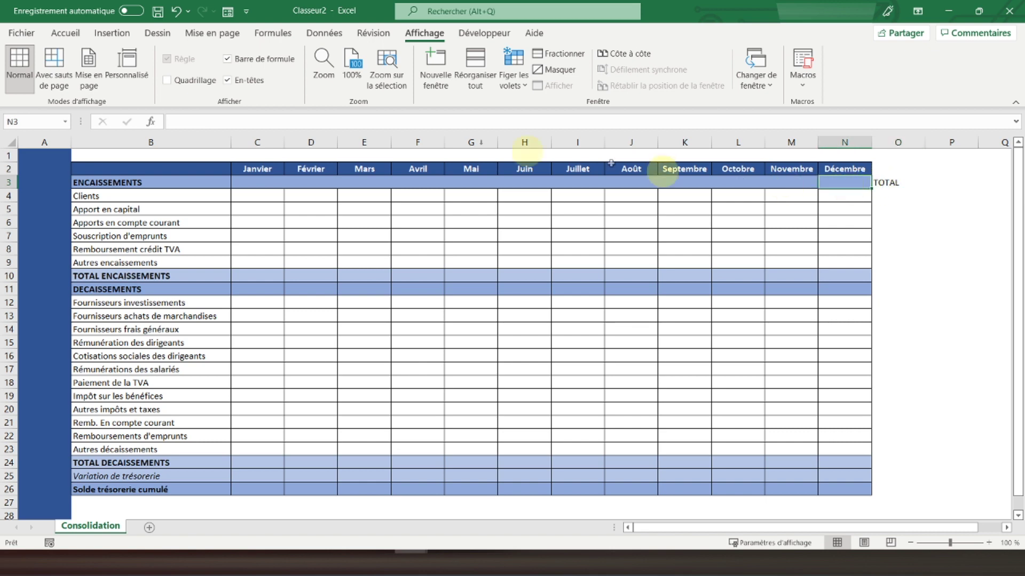
click(65, 33)
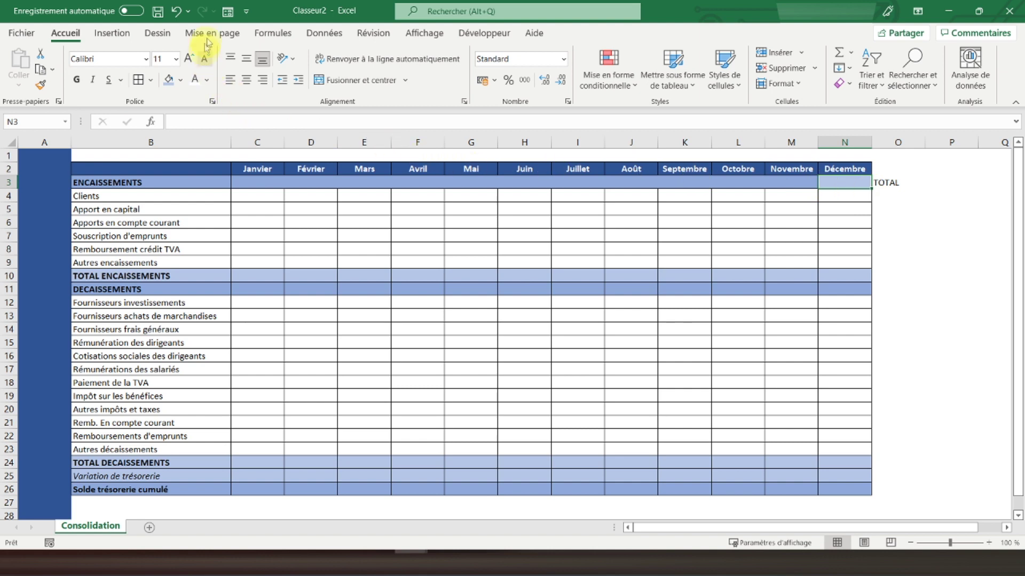
click(40, 85)
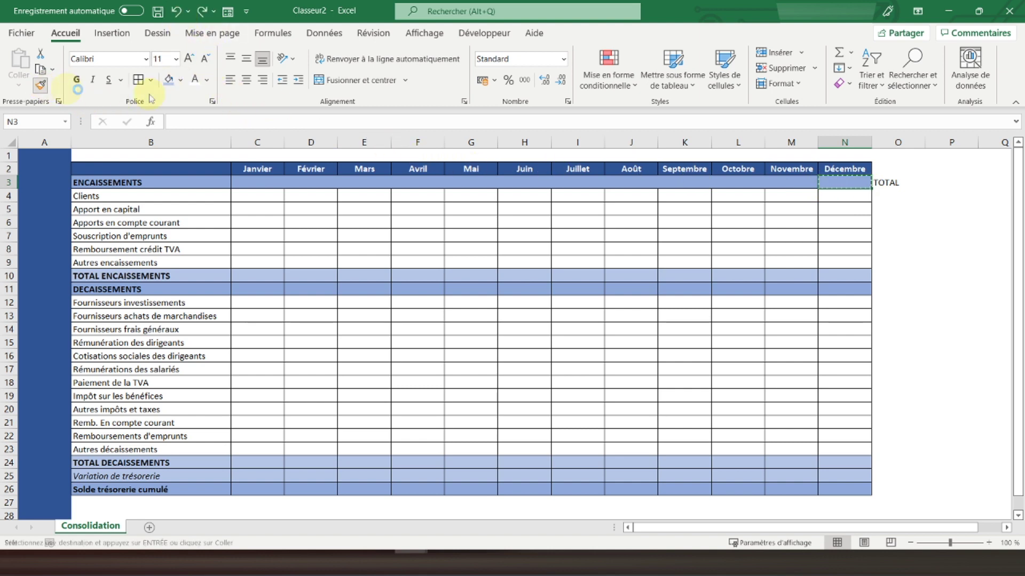
click(892, 181)
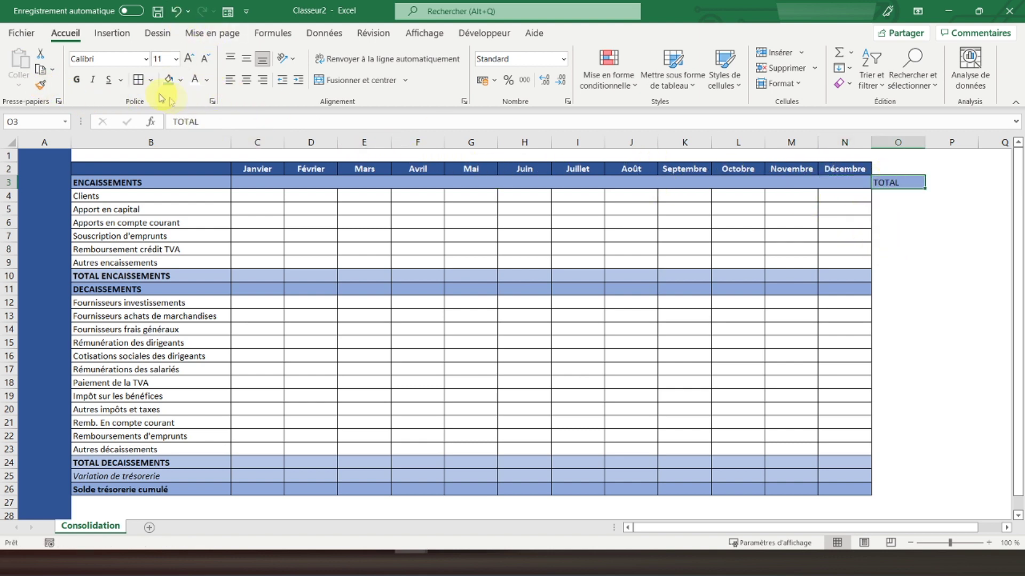
click(77, 80)
click(246, 79)
click(246, 59)
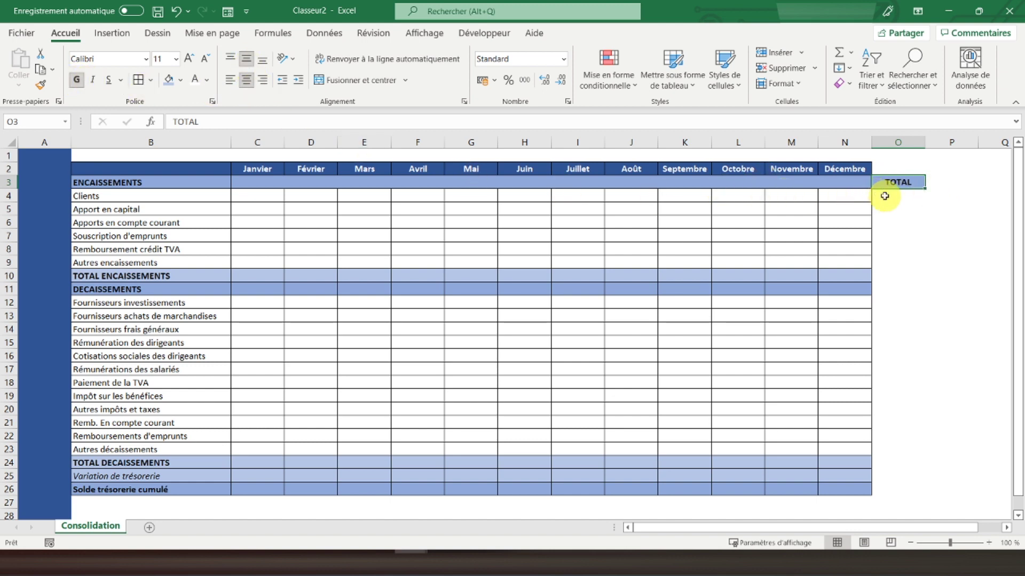
Step: Fill O4:O26 with blue-grey and give those cells all borders
drag(888, 195, 909, 490)
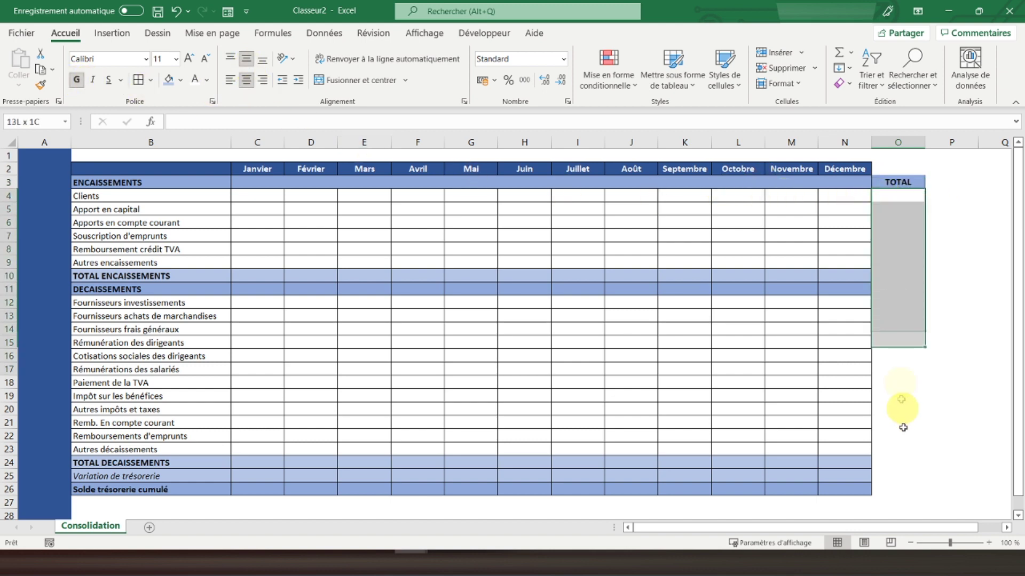
click(184, 81)
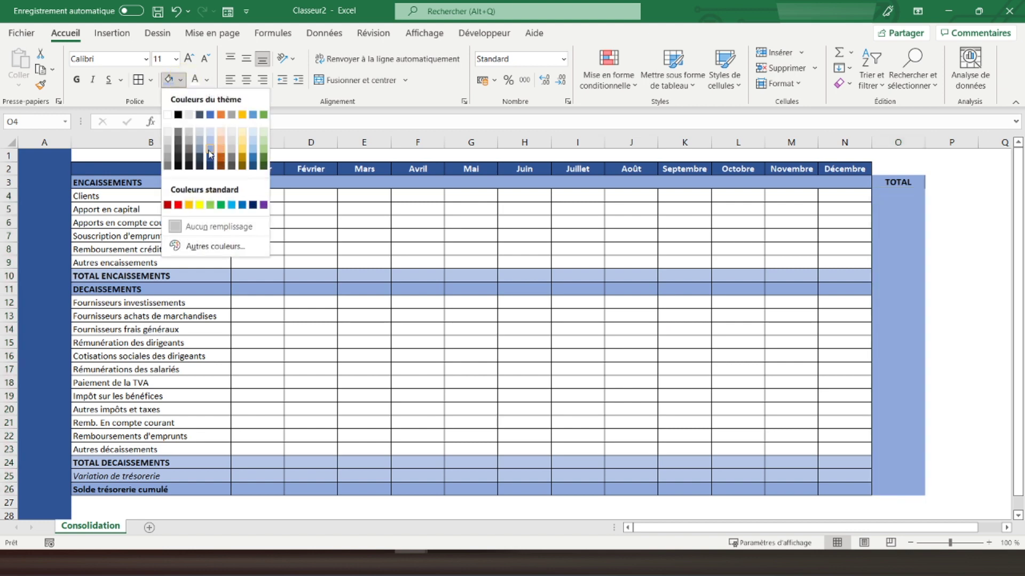
click(208, 150)
click(140, 83)
click(886, 182)
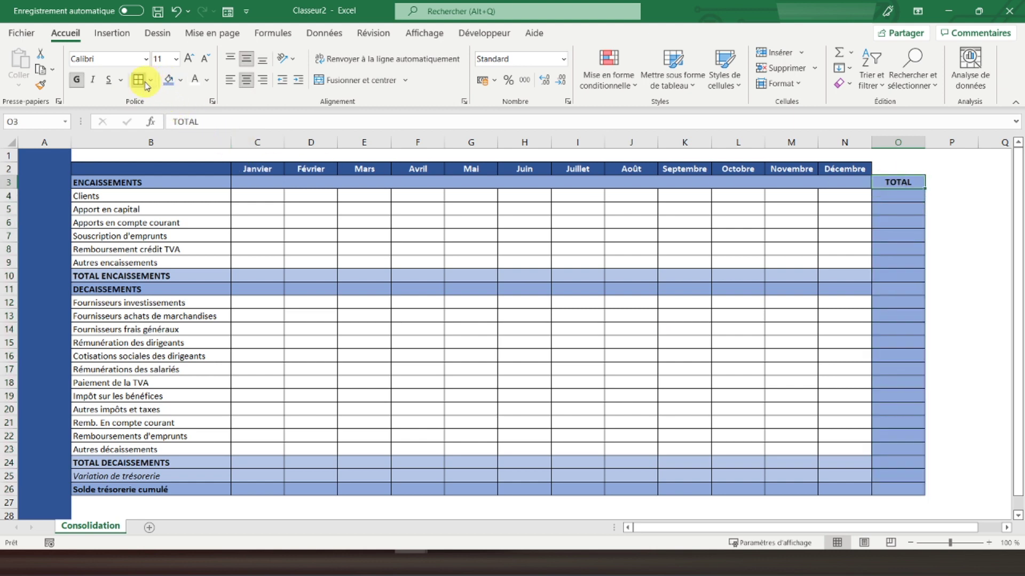
Step: Put =SOMME(C4:N4) in O4, fill it down to O25, and apply euro accounting format
click(893, 290)
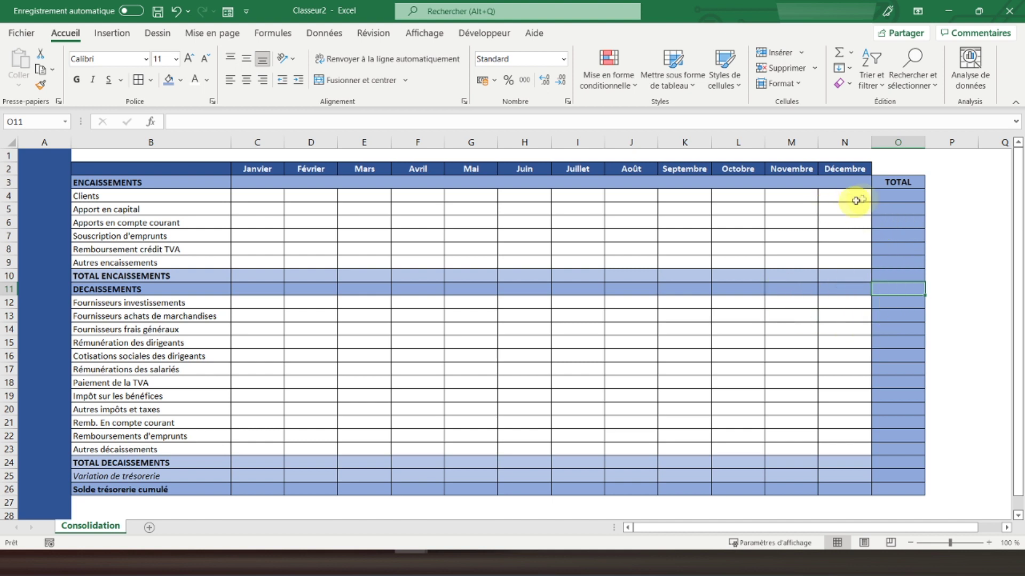
click(896, 197)
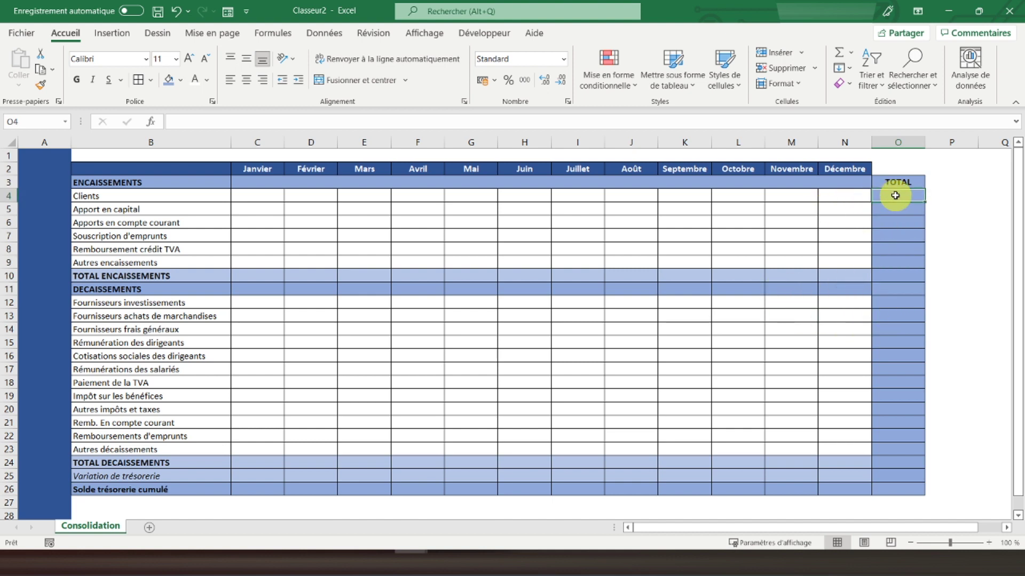
click(839, 52)
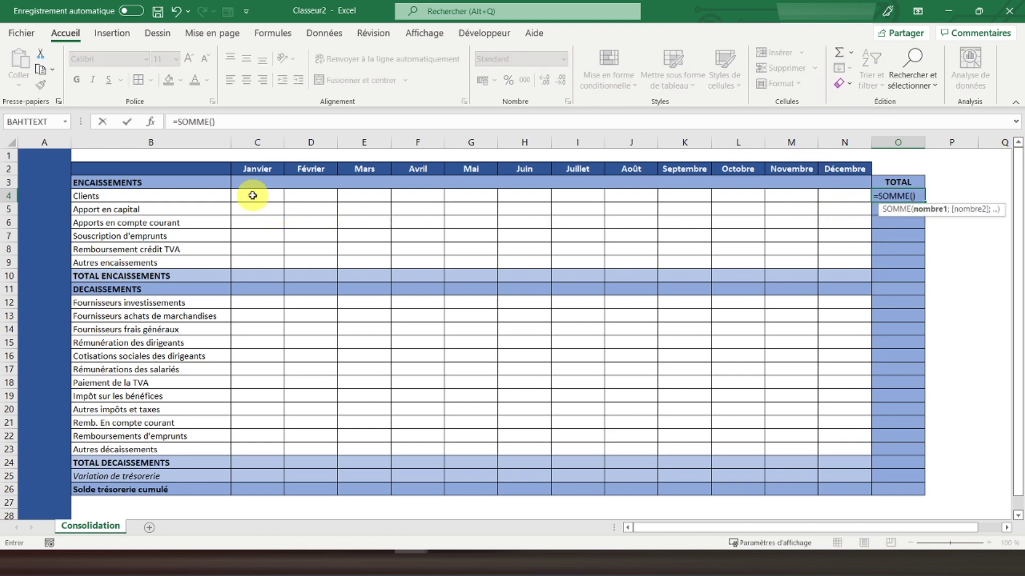
drag(252, 196, 835, 196)
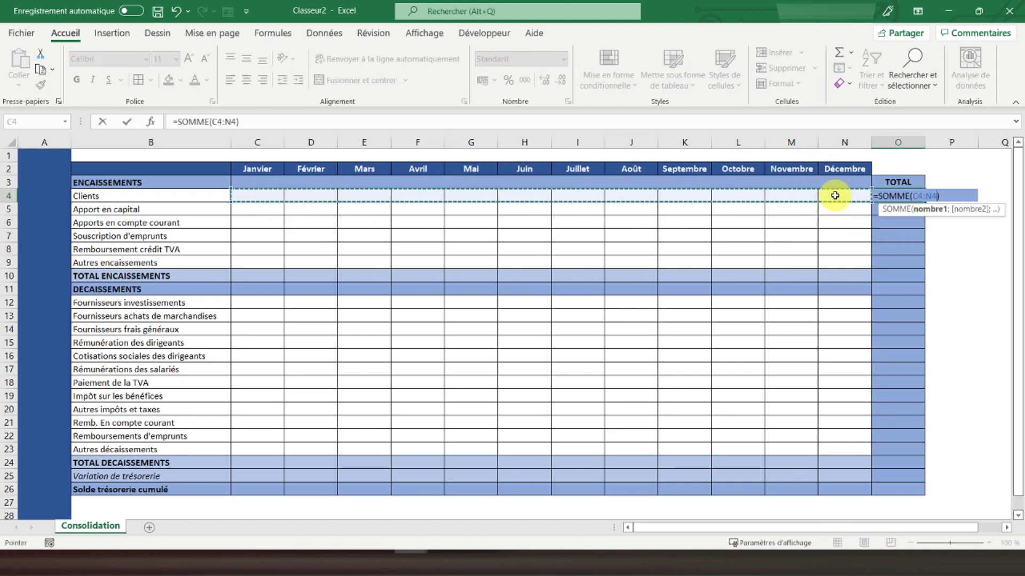
key(Return)
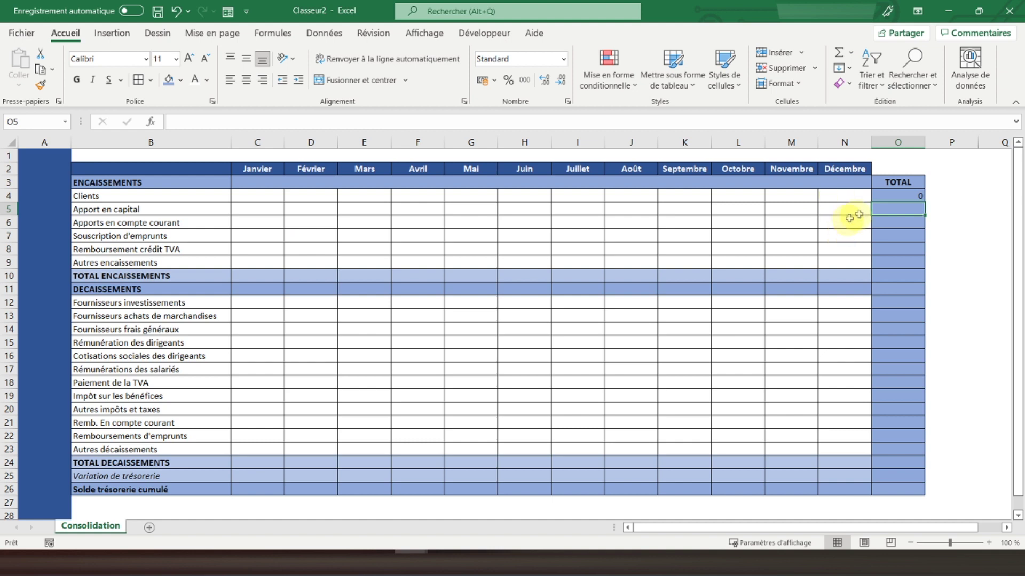
click(902, 197)
drag(926, 204, 920, 480)
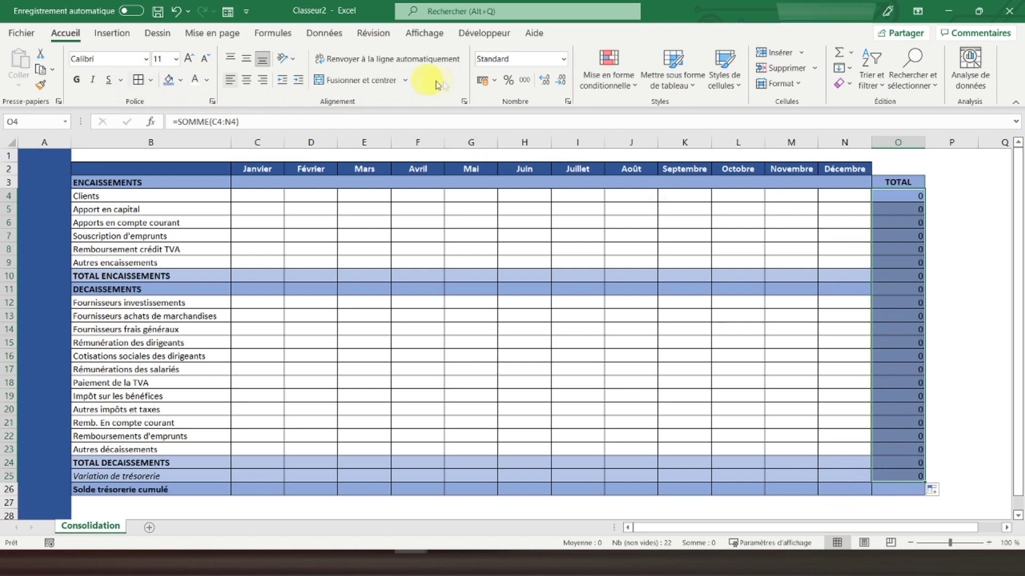
click(482, 82)
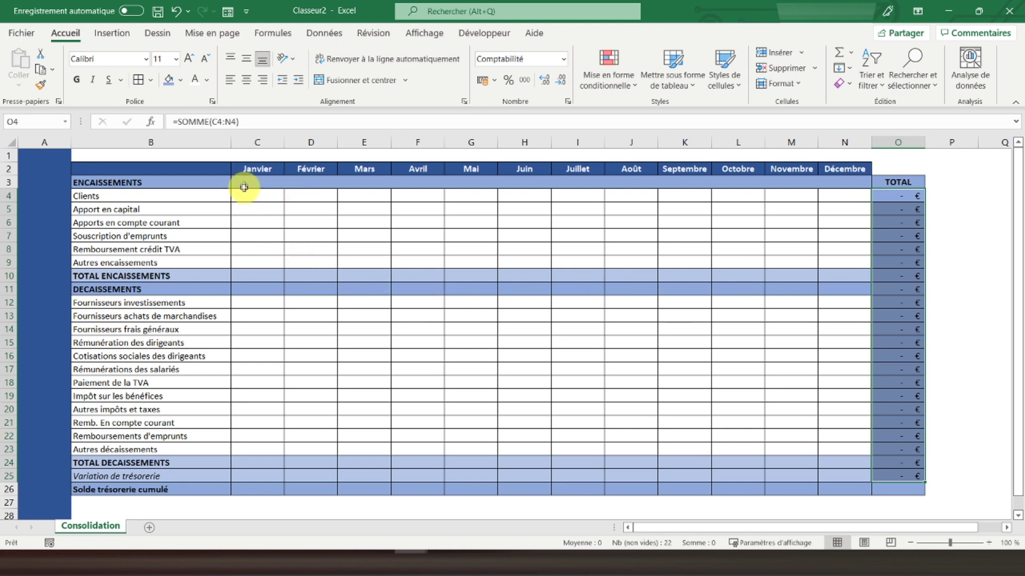
drag(245, 184, 839, 488)
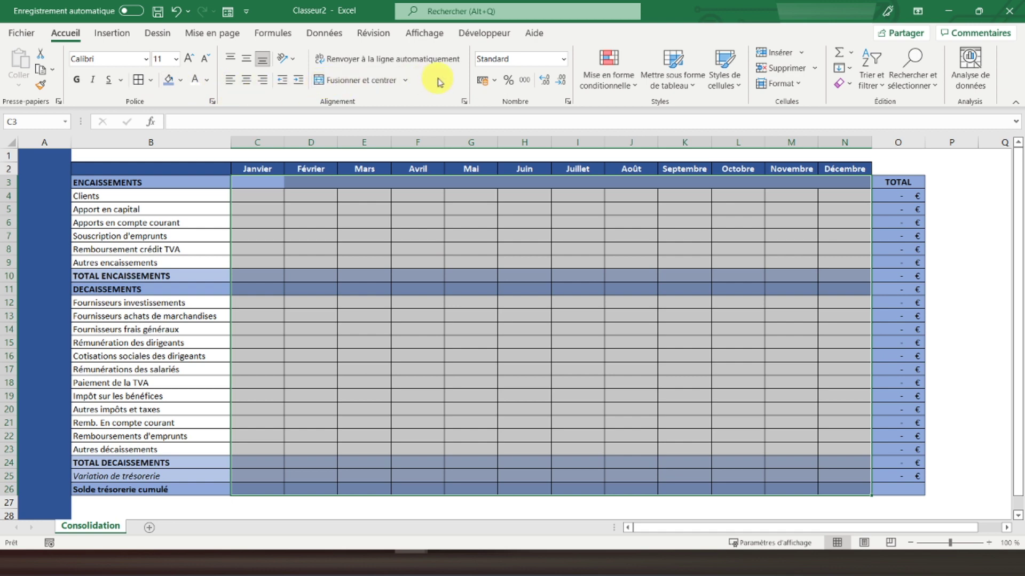
Step: Make a copy of the Consolidation sheet placed at the end of the workbook
click(56, 156)
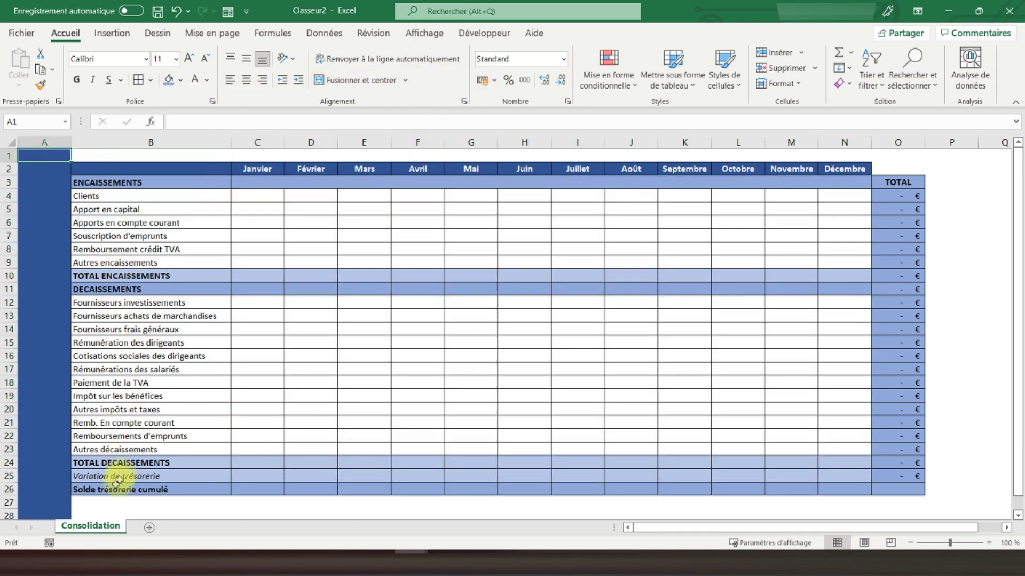
right_click(100, 526)
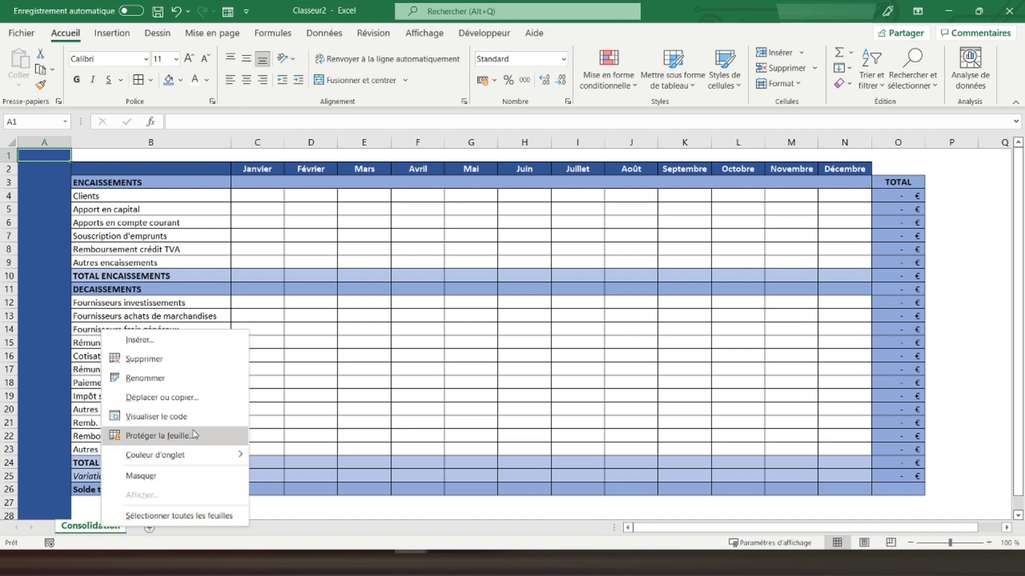
click(191, 395)
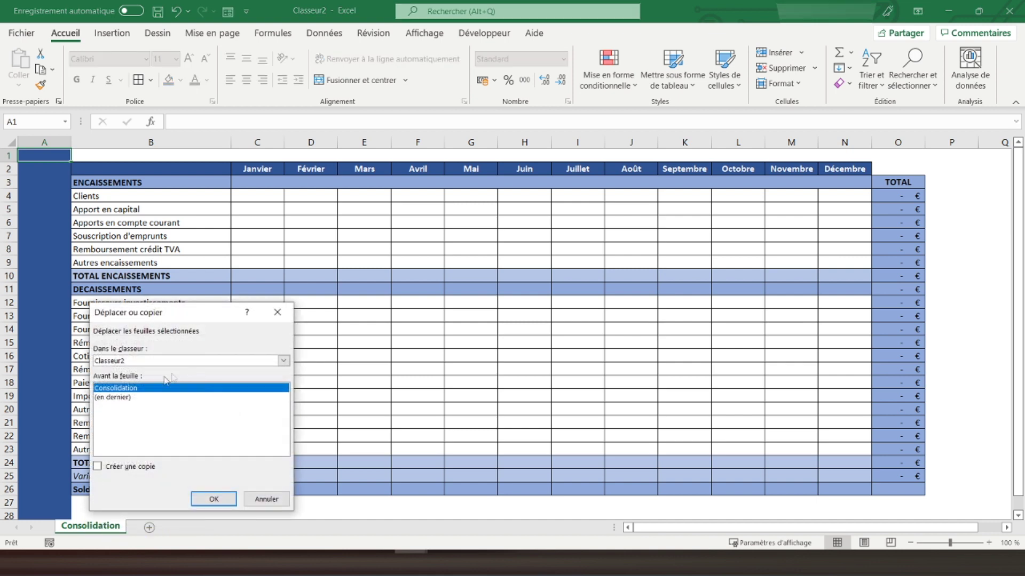
click(128, 399)
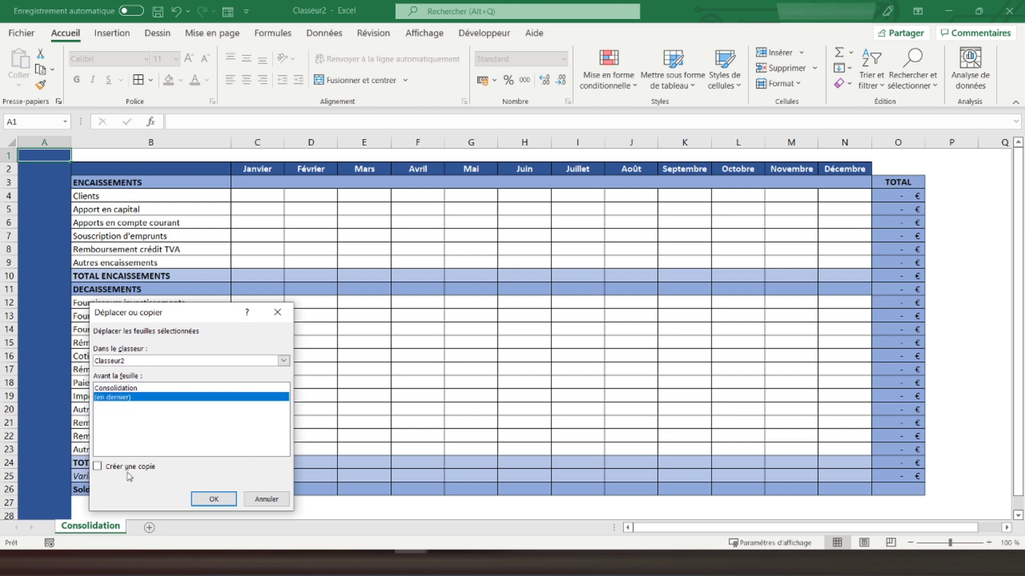
click(130, 469)
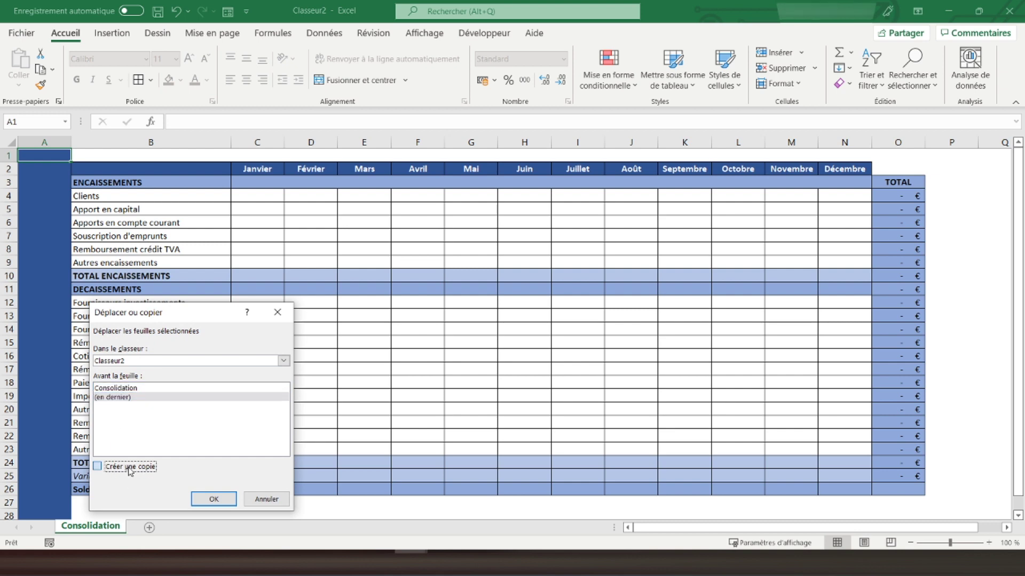
click(216, 501)
Step: Rename the copied sheet to 'Société 1'
double_click(182, 527)
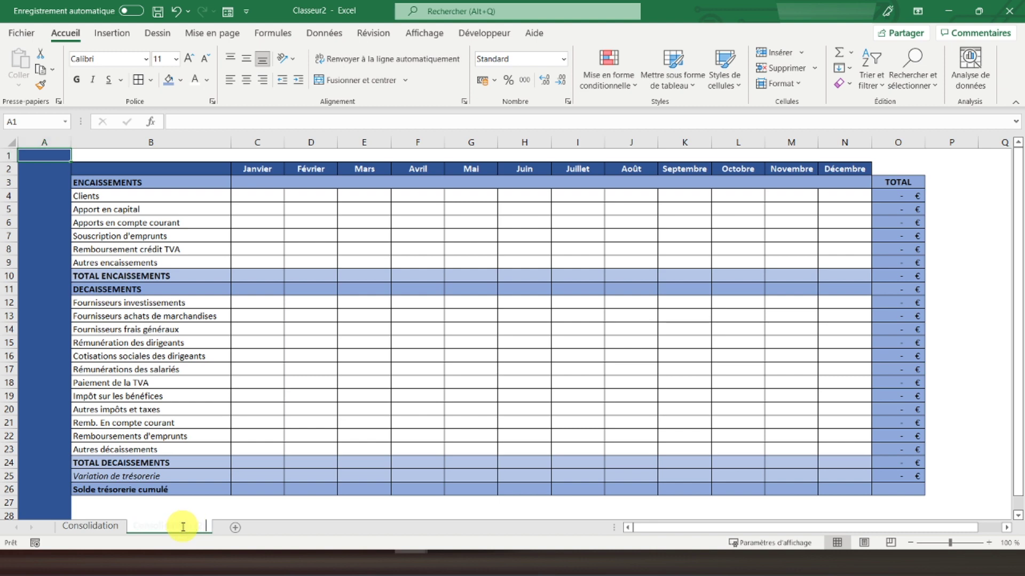
text(Société 1)
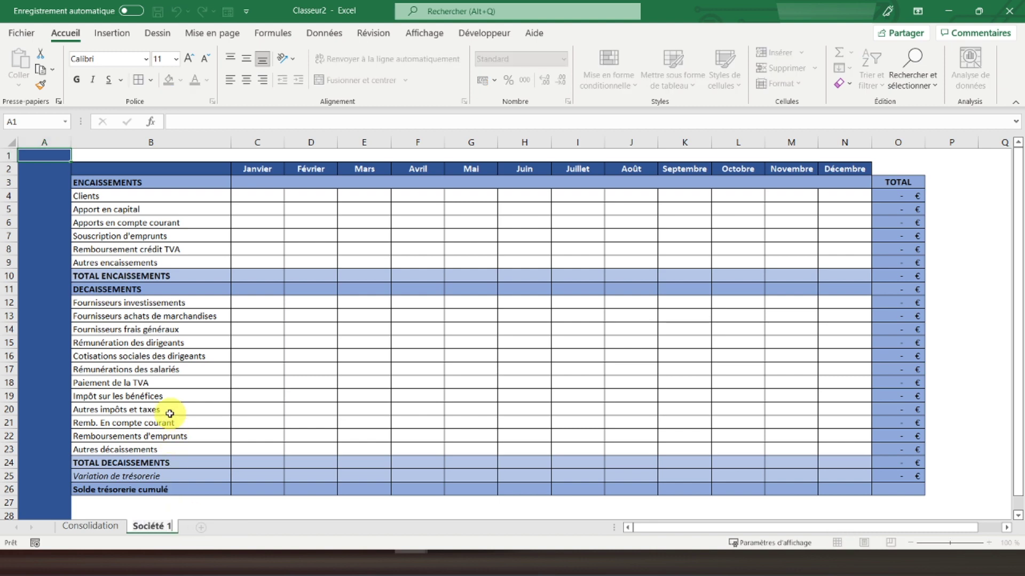
key(Return)
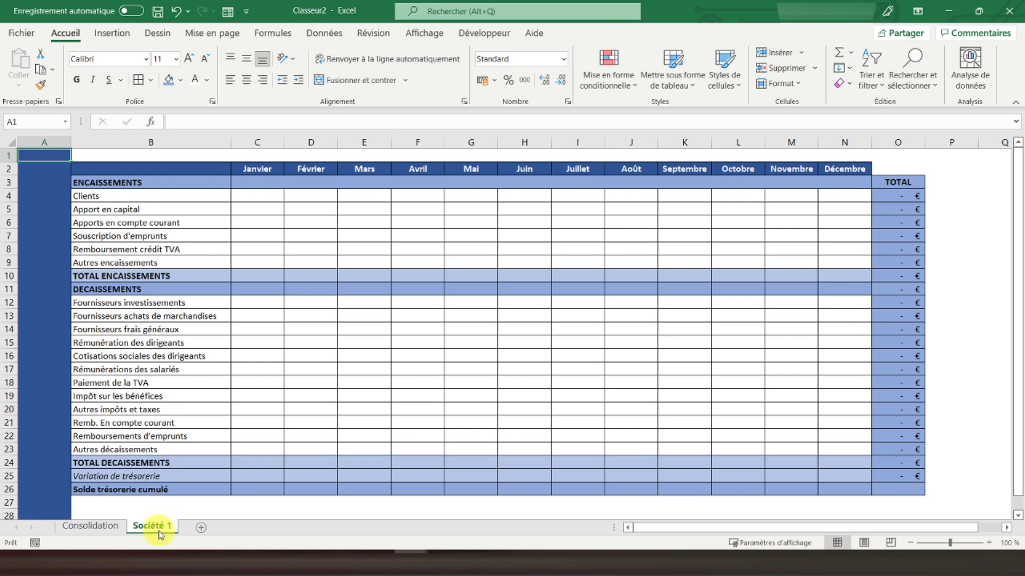
Step: Copy the Consolidation and Société 1 sheets together to the end of the workbook
click(90, 527)
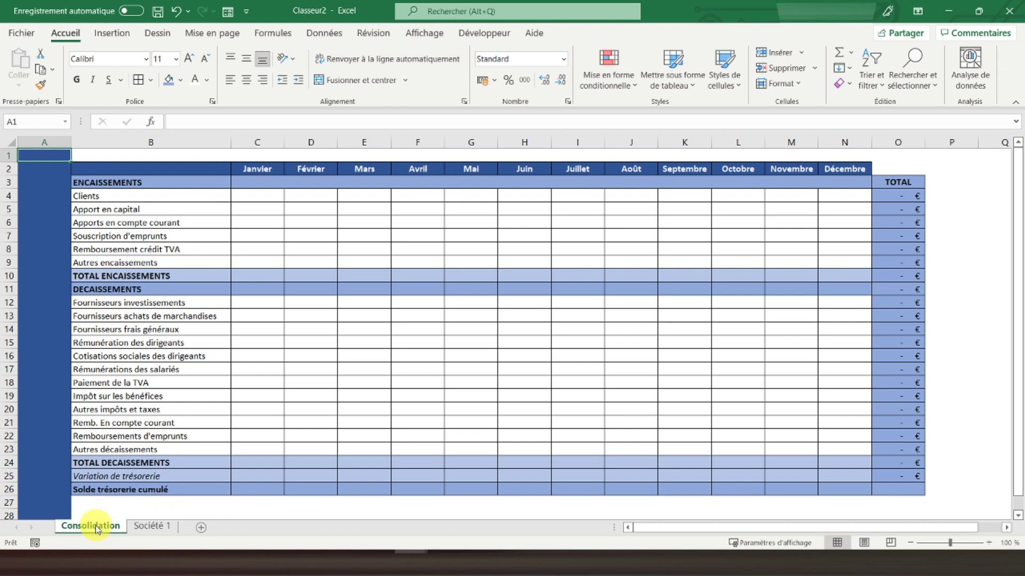
ctrl+click(145, 528)
right_click(145, 532)
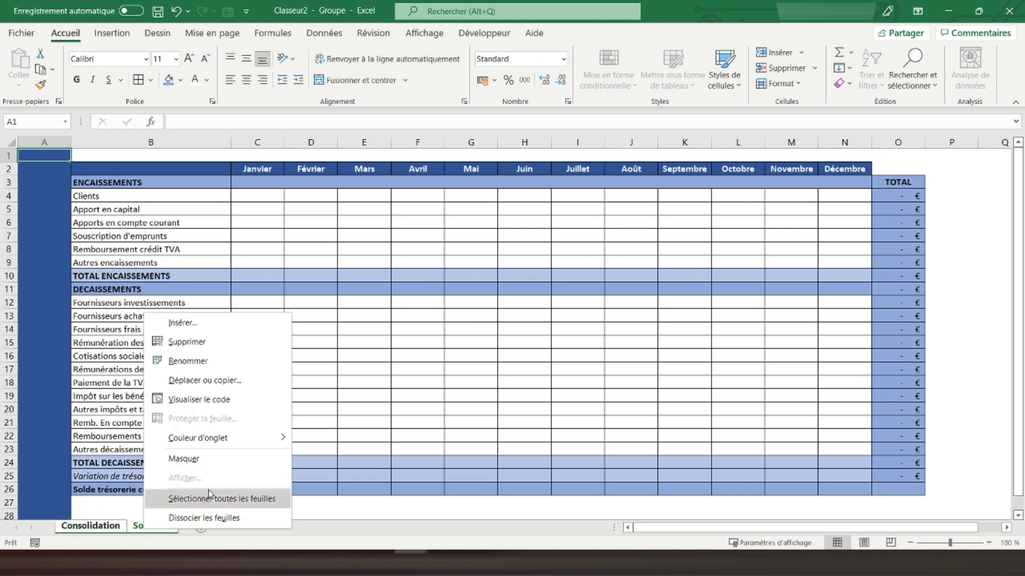
click(208, 389)
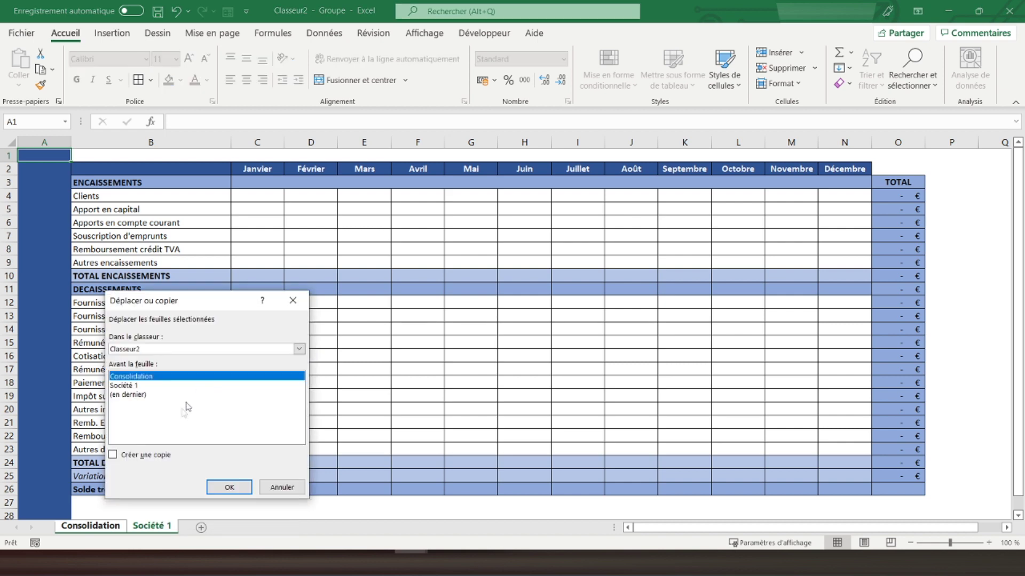
click(114, 456)
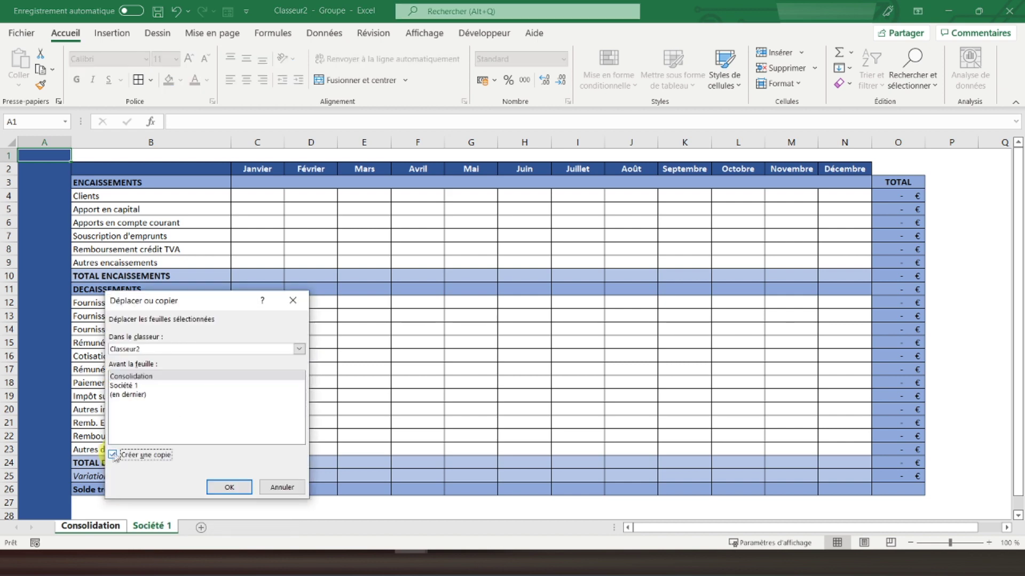
click(136, 395)
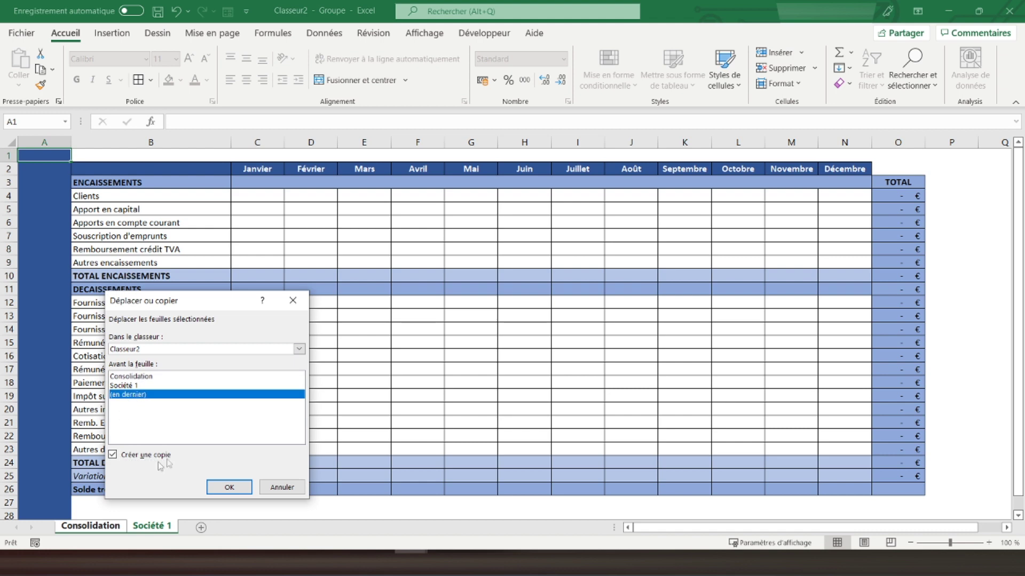
click(229, 487)
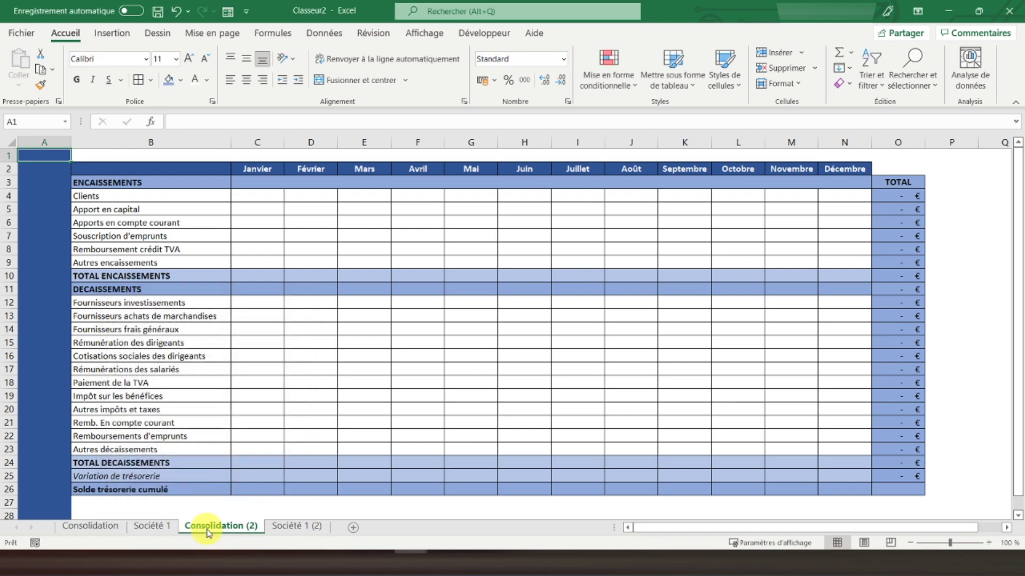
Step: Rename the two copied sheets to 'Société 2' and 'Société 3'
click(207, 527)
double_click(207, 527)
text(Société 2)
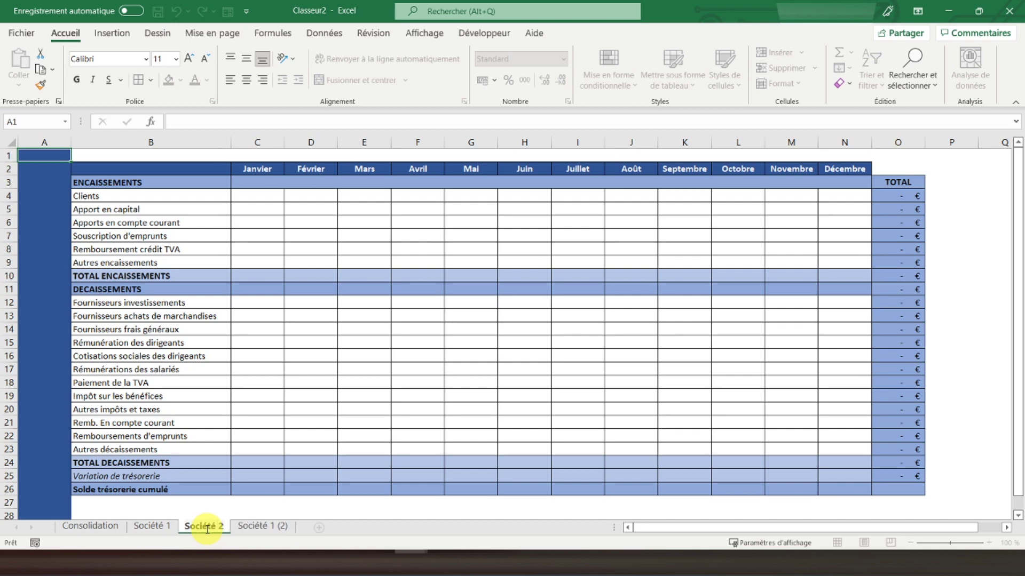
click(259, 527)
key(alt+h)
text(orS)
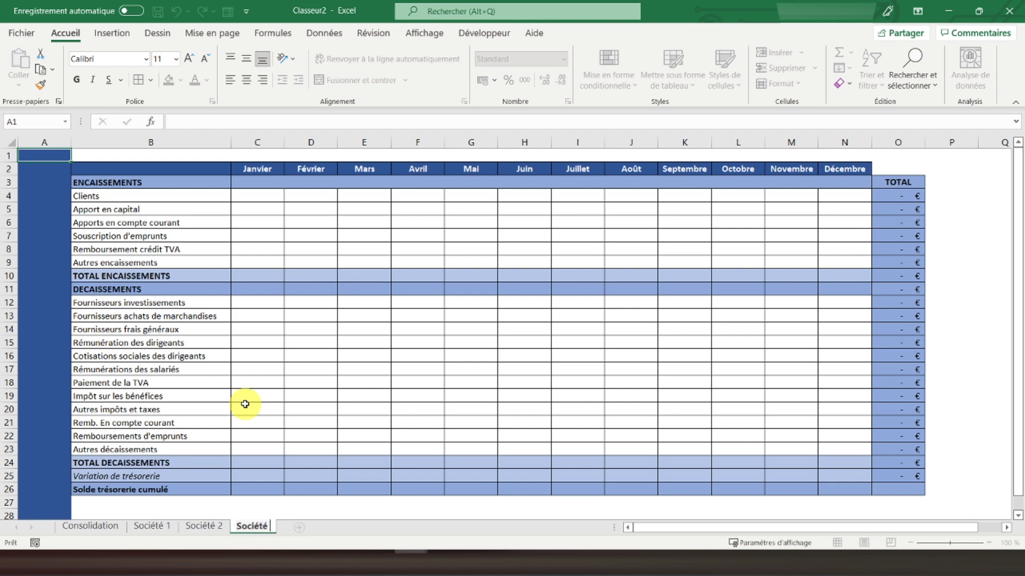
text( 3)
key(Return)
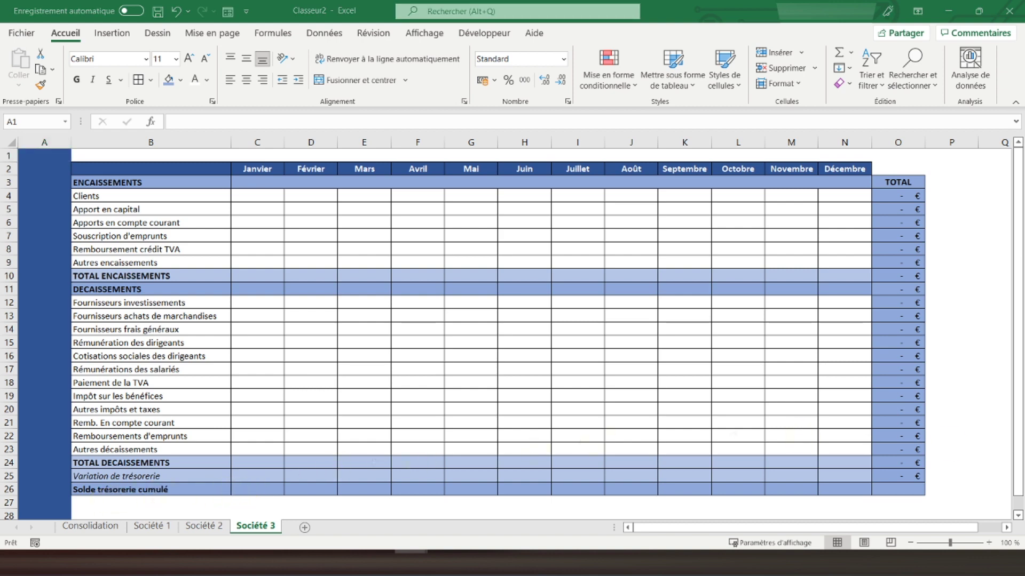
Step: Add a new blank sheet named 'Reporting'
click(303, 531)
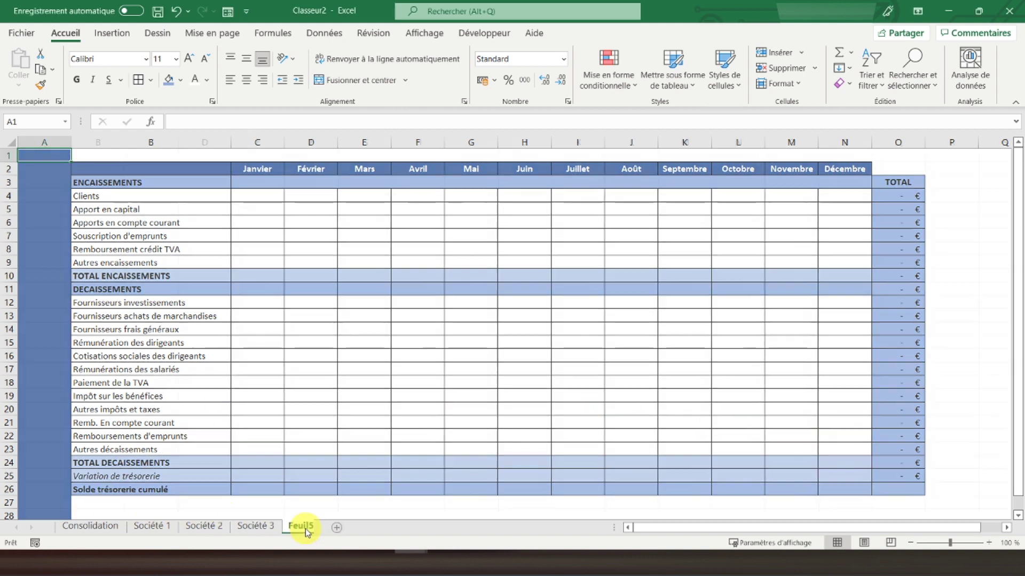
text(Reporting)
key(Return)
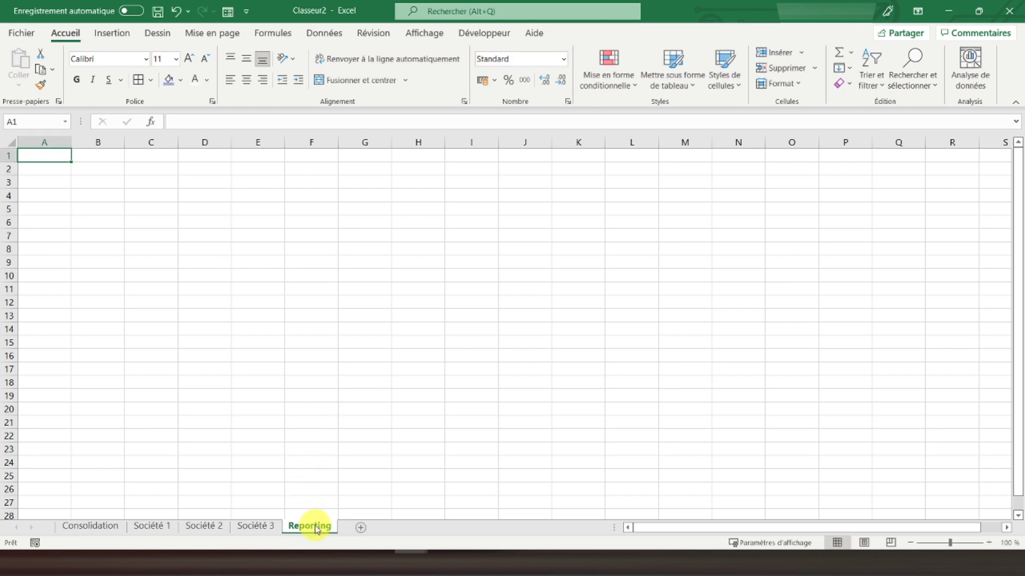
Step: Move the Reporting sheet to the front and fill column A dark blue
drag(316, 529, 69, 530)
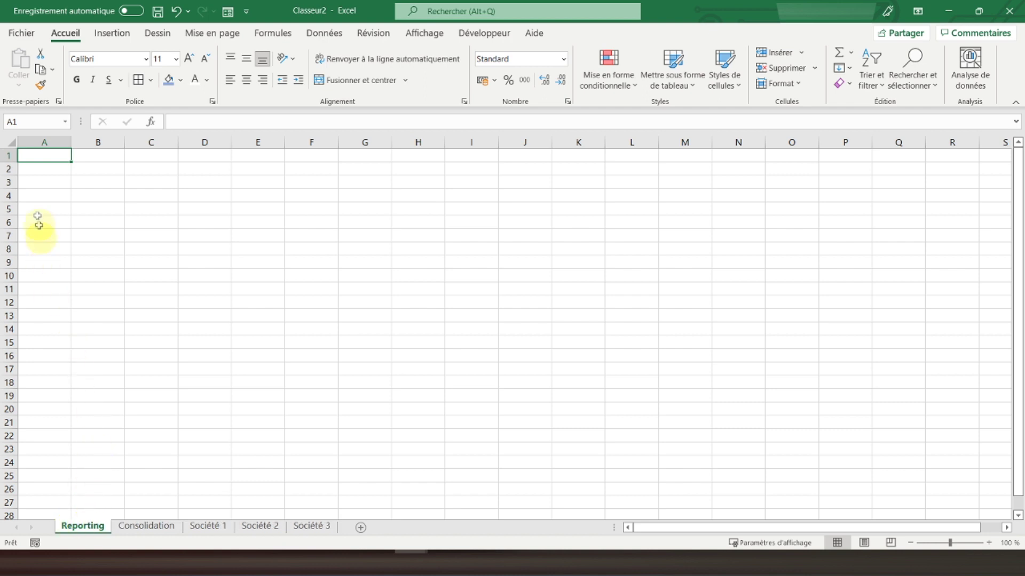
click(47, 142)
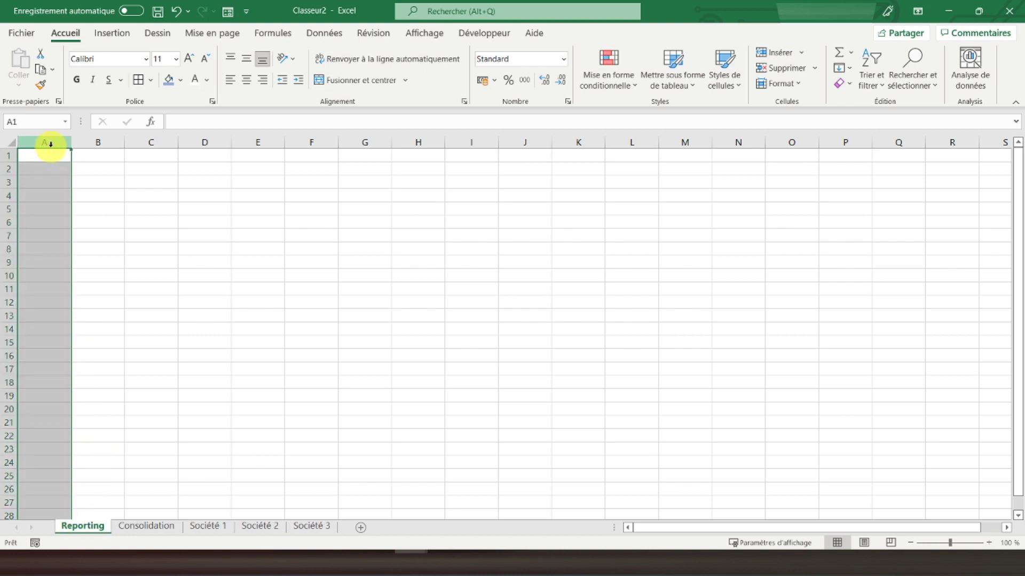
click(181, 79)
click(210, 159)
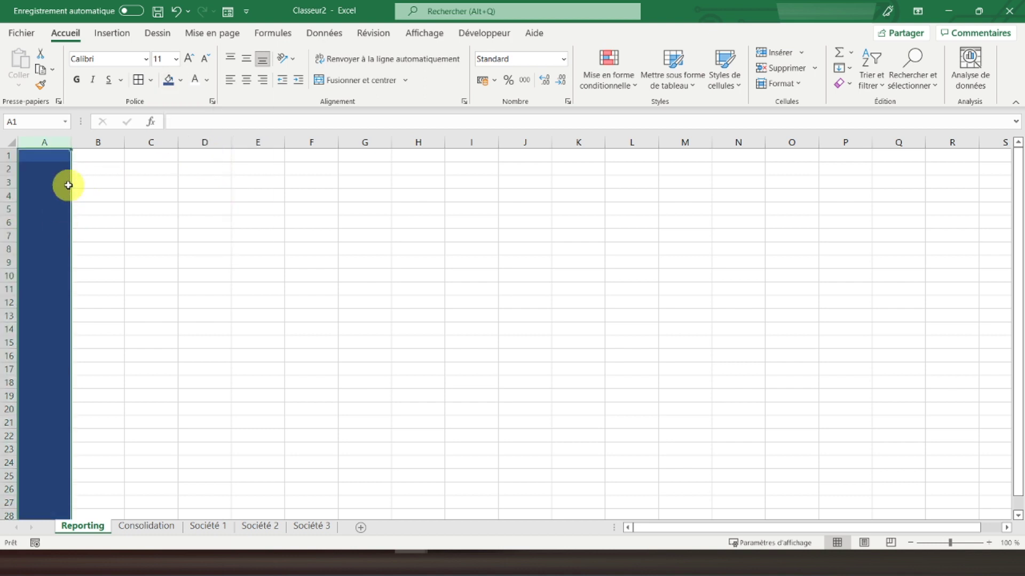
Step: Fill the banner across B1:N3 with the same dark blue
click(95, 155)
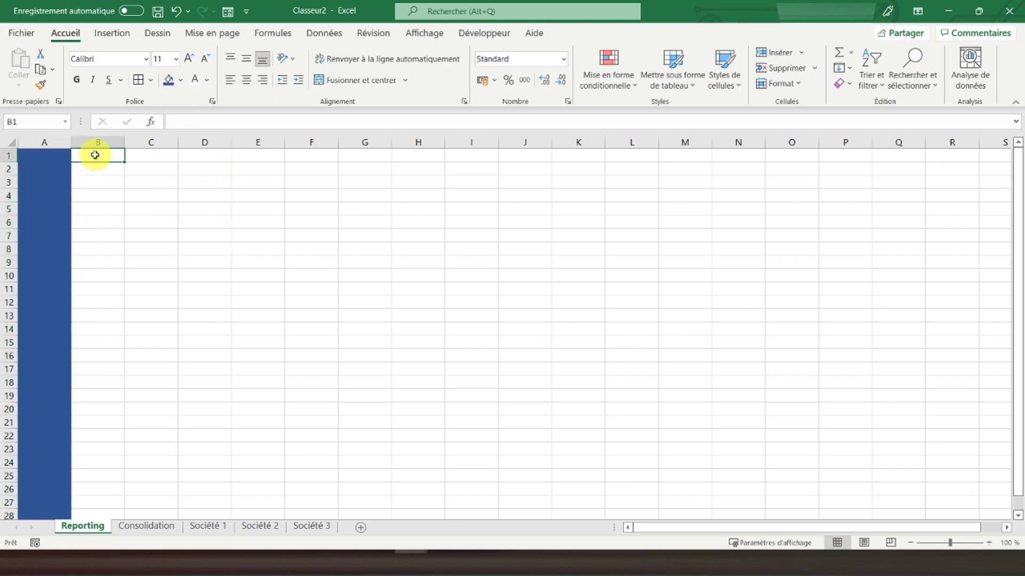
drag(95, 155, 728, 179)
click(168, 80)
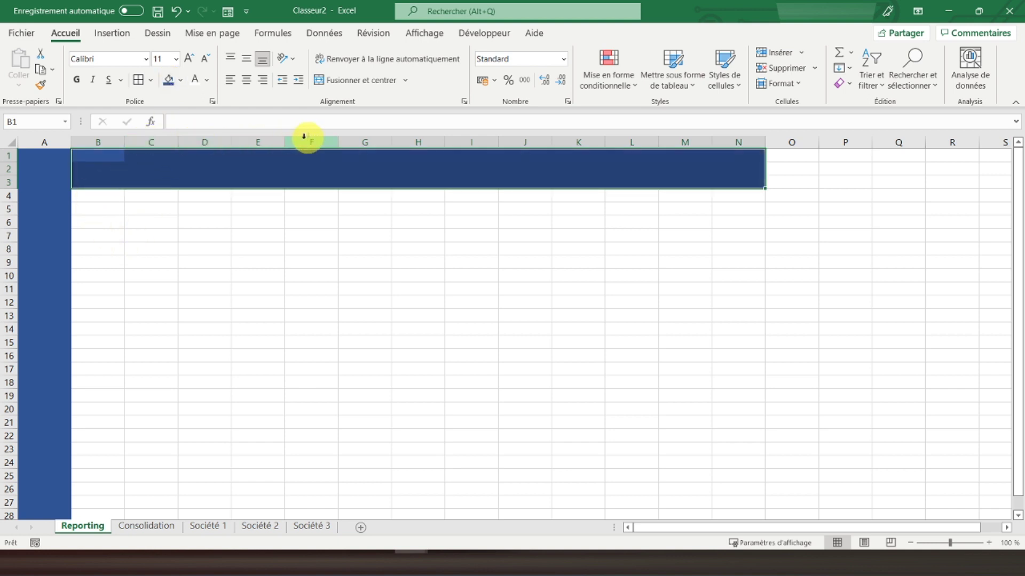
click(110, 156)
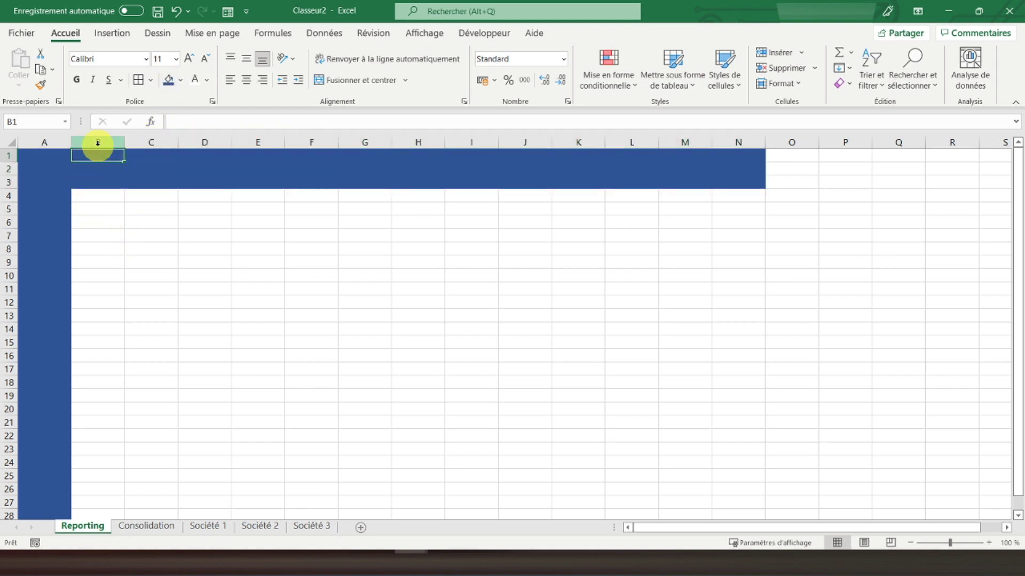
click(101, 195)
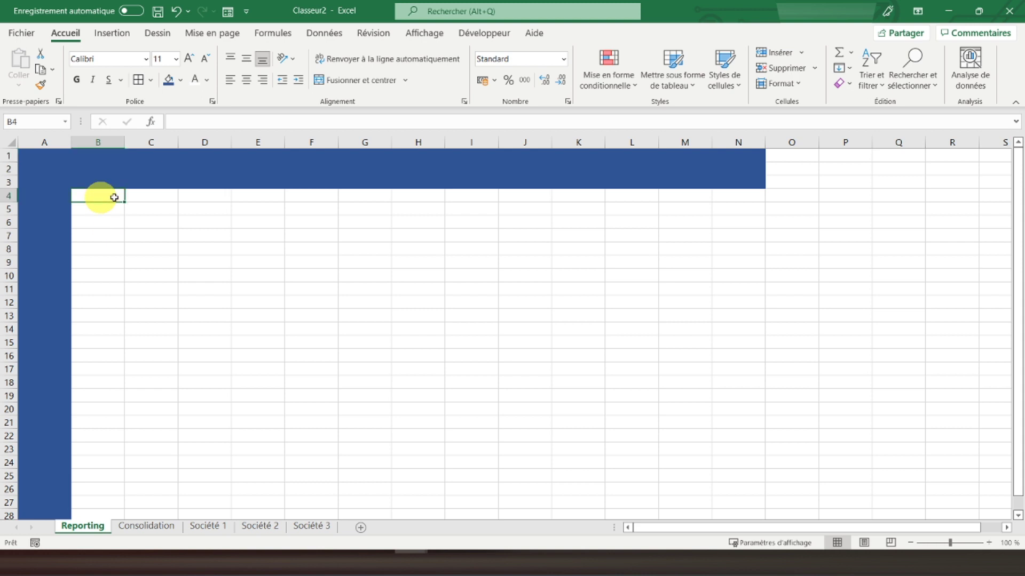
click(145, 198)
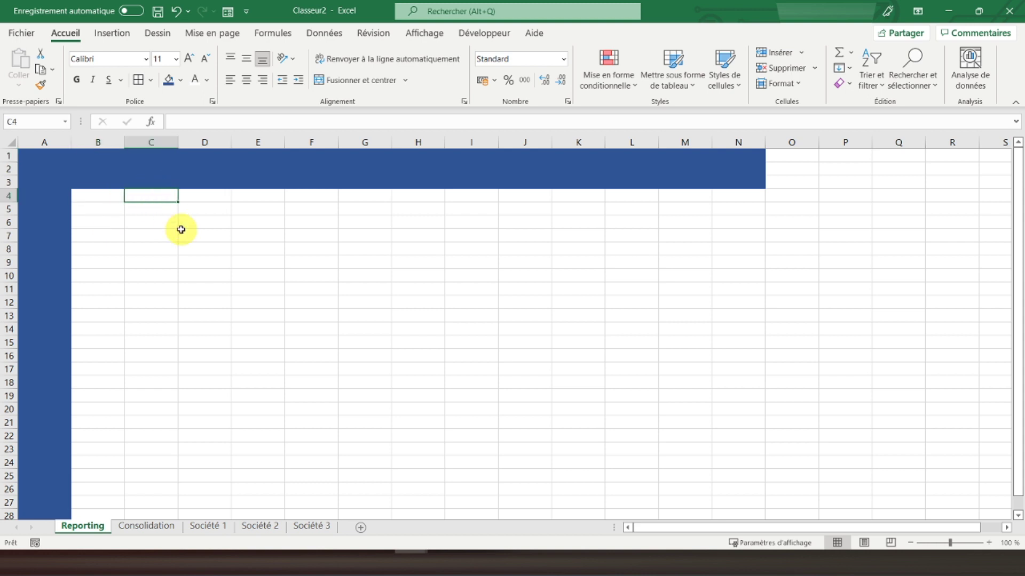
Step: Add bold 'Consolidation' merged across C4:E4 and 'Société 1' merged across F4:H4
text(Consolidation)
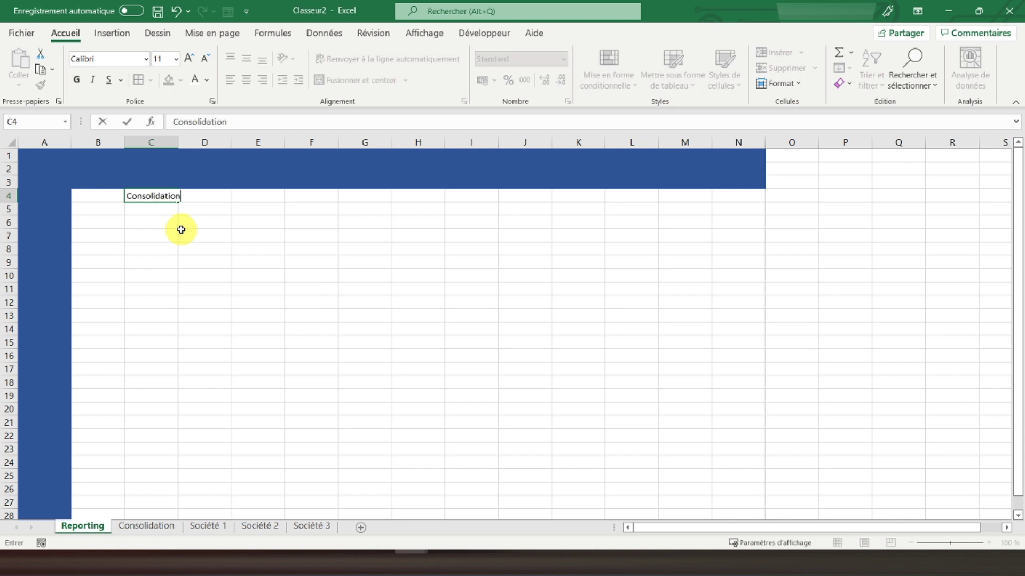
key(Return)
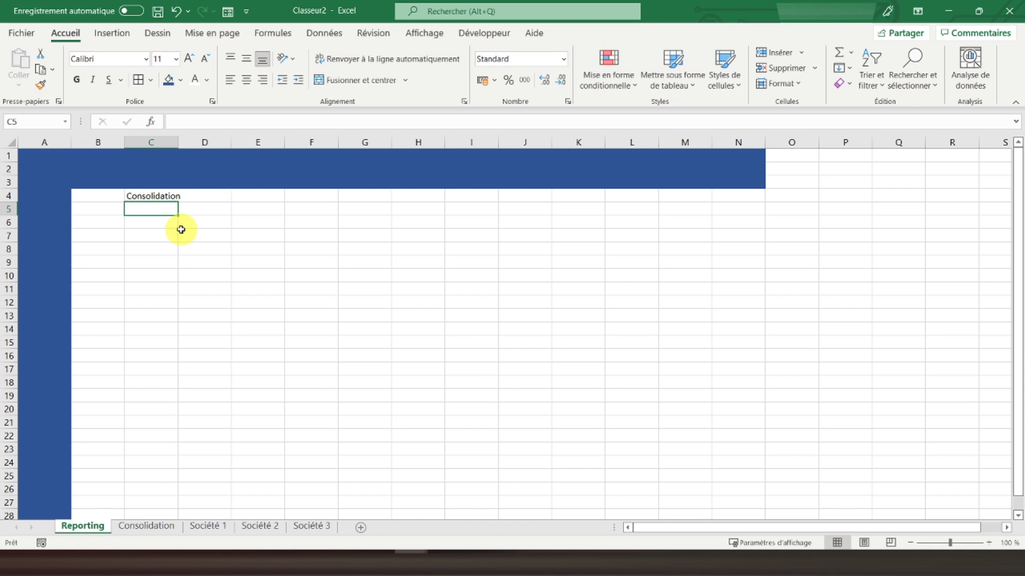
drag(155, 197, 282, 201)
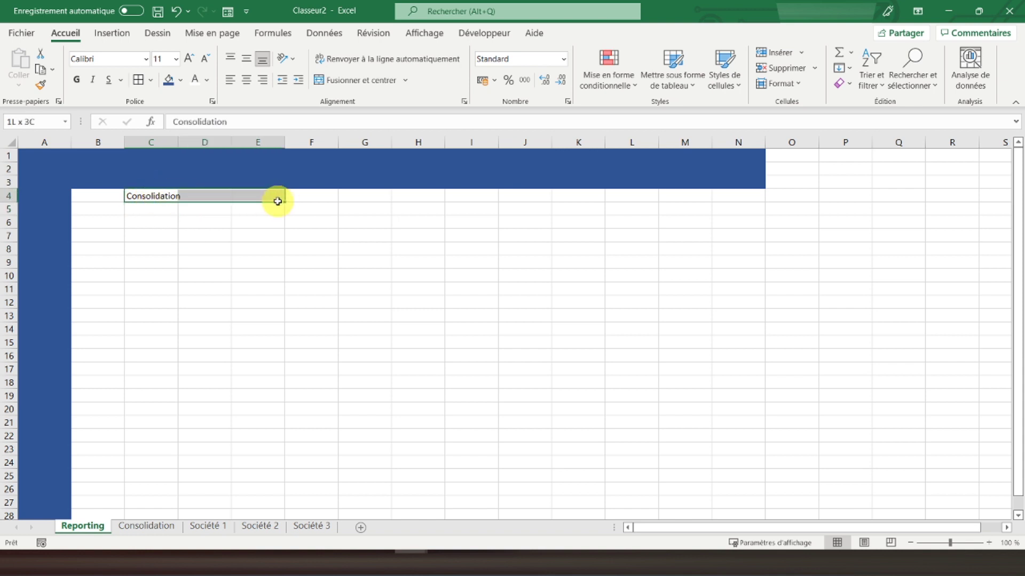
click(366, 80)
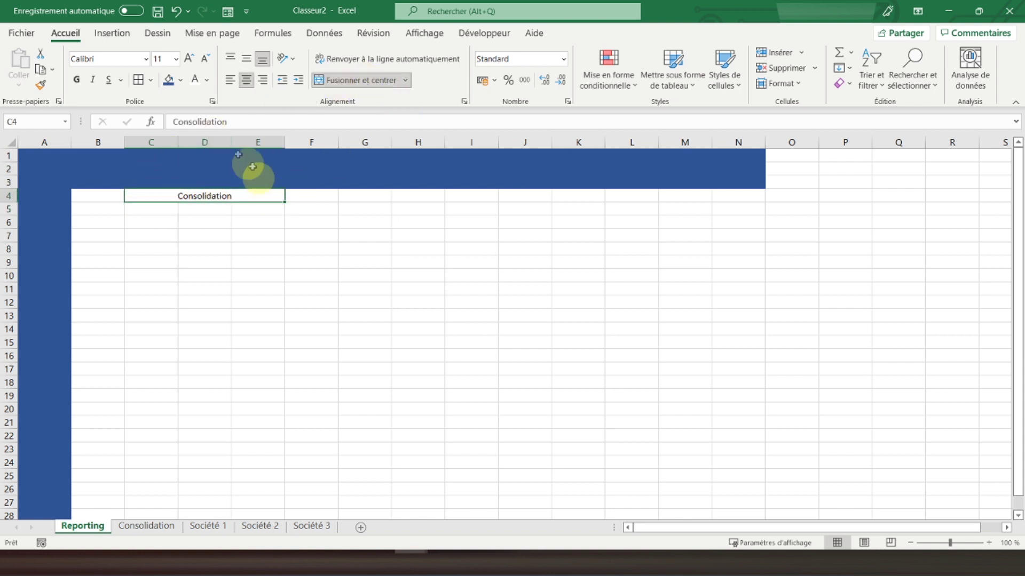
click(75, 79)
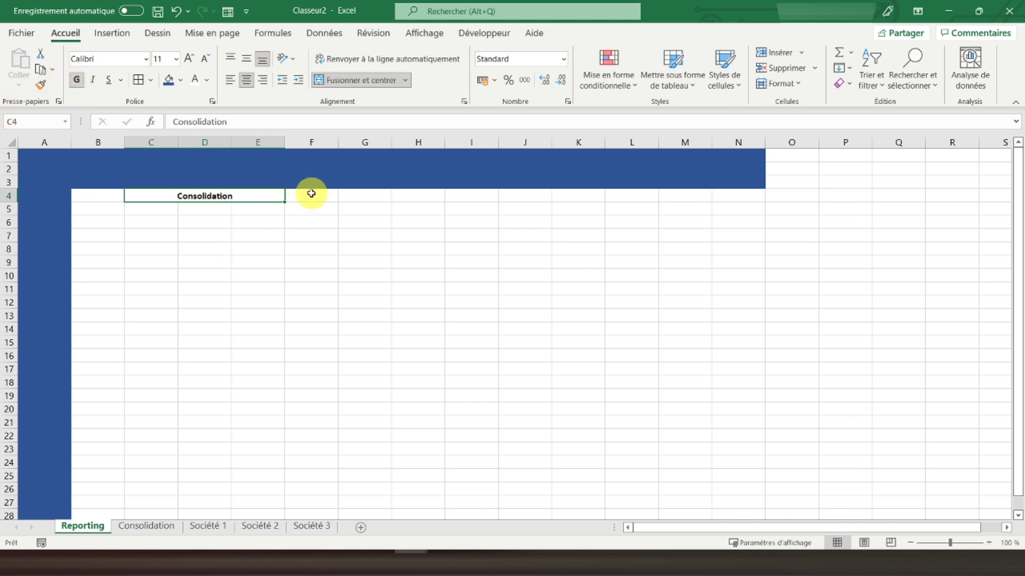
click(309, 194)
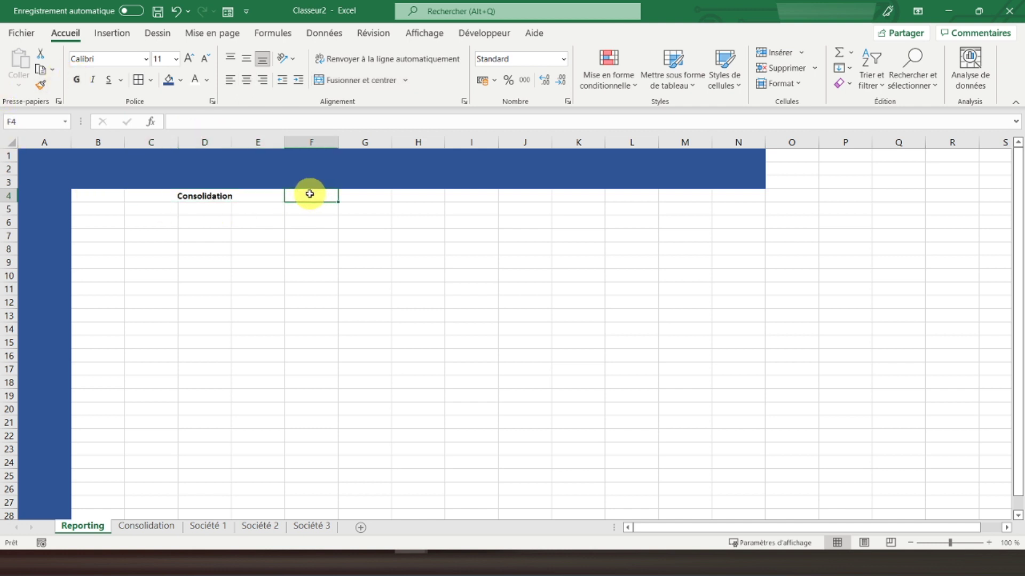
text(Société)
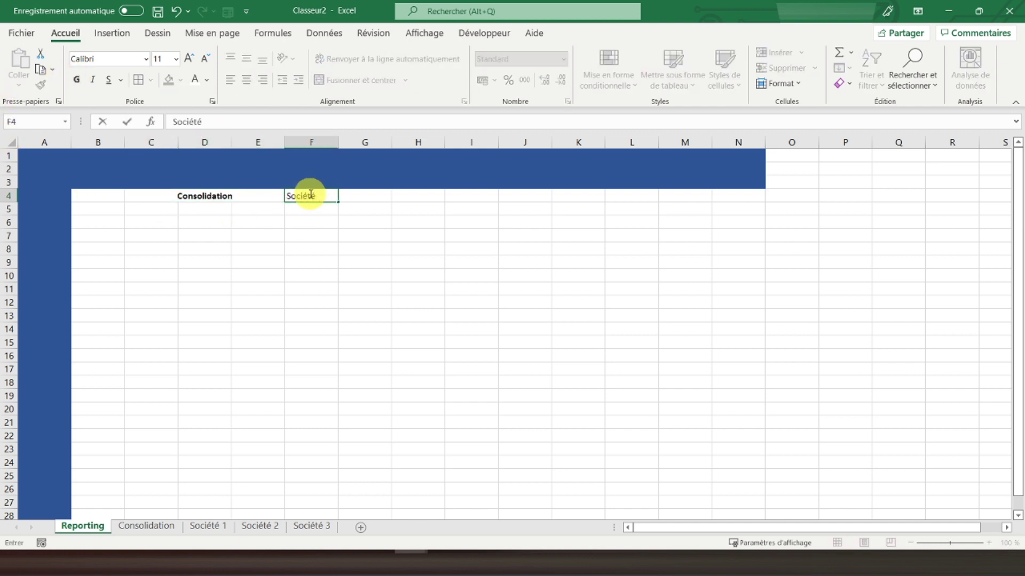
key(Return)
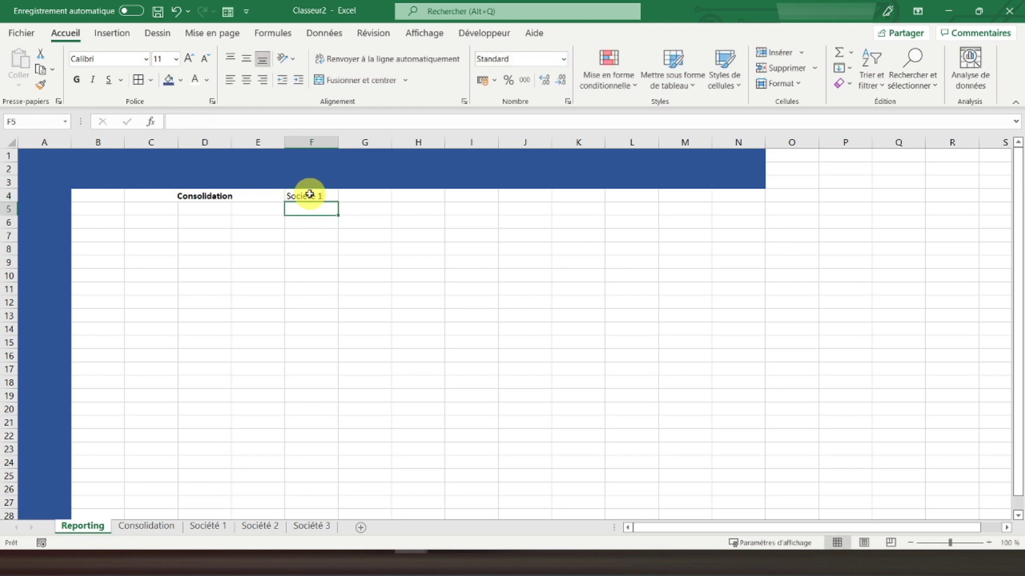
drag(309, 195, 405, 194)
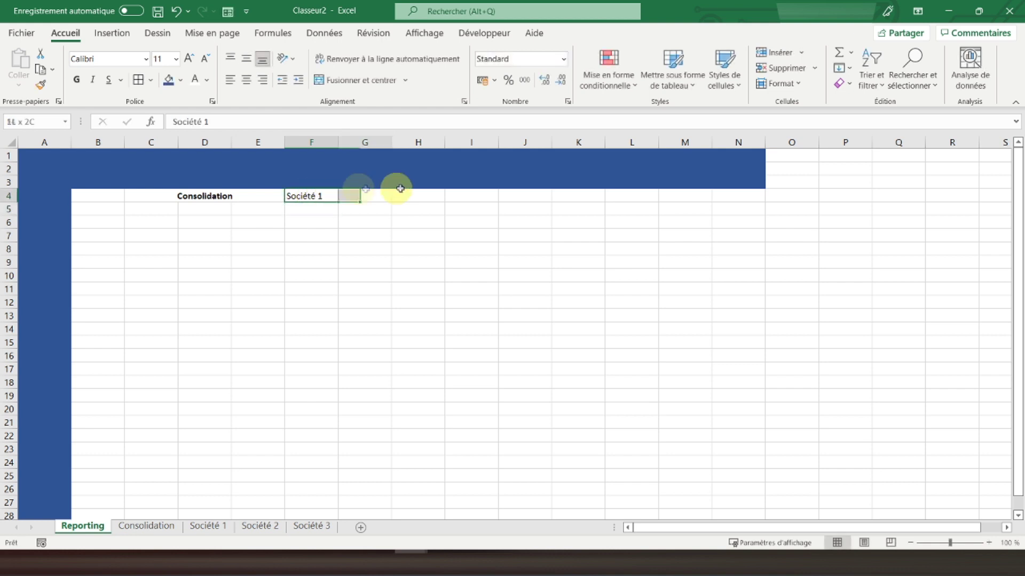
click(358, 81)
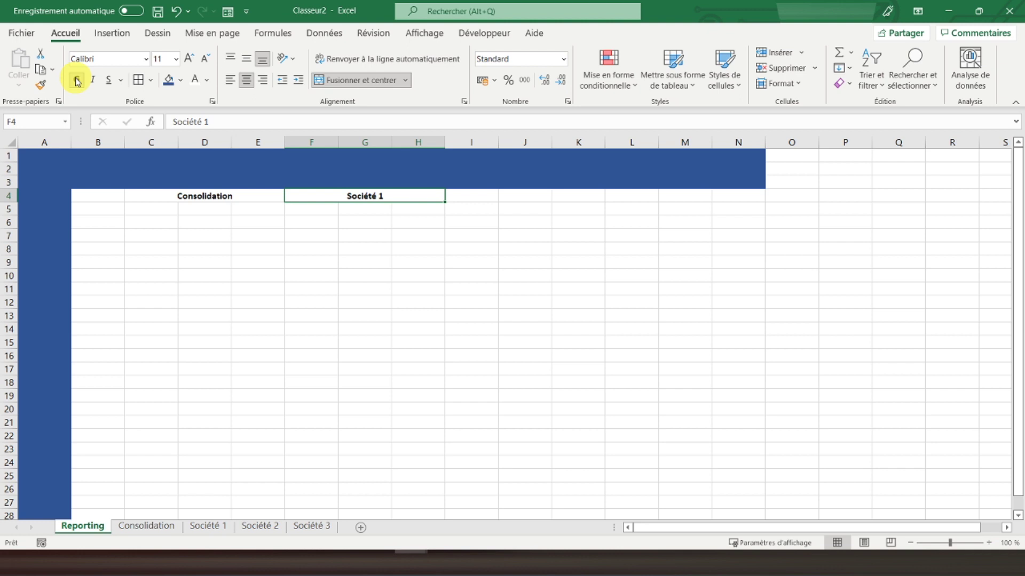
Step: Paste the Société 1 header into I4 and L4, relabelling them 'Société 2' and 'Société 3'
key(ctrl+c)
click(474, 193)
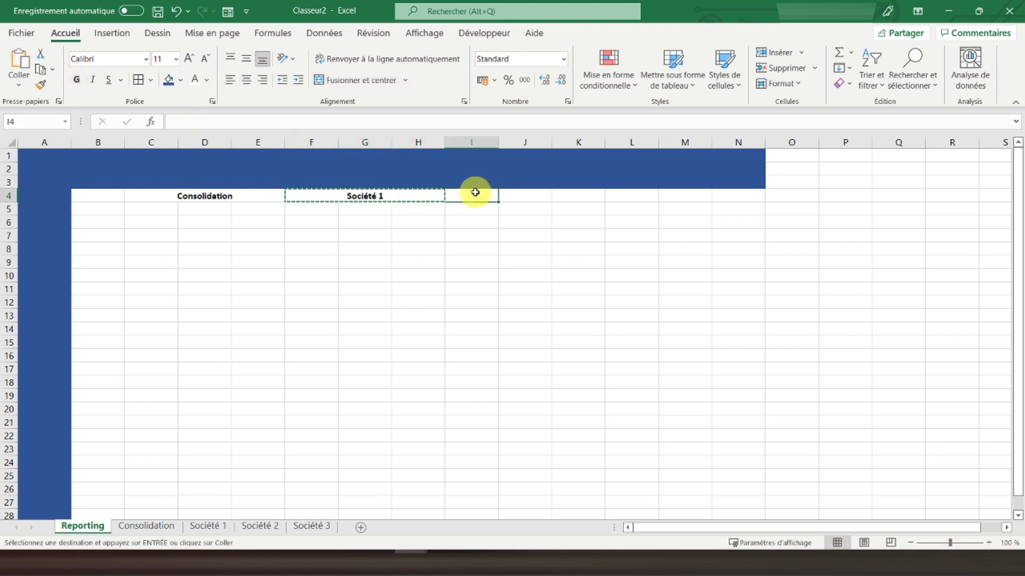
key(ctrl+v)
click(626, 196)
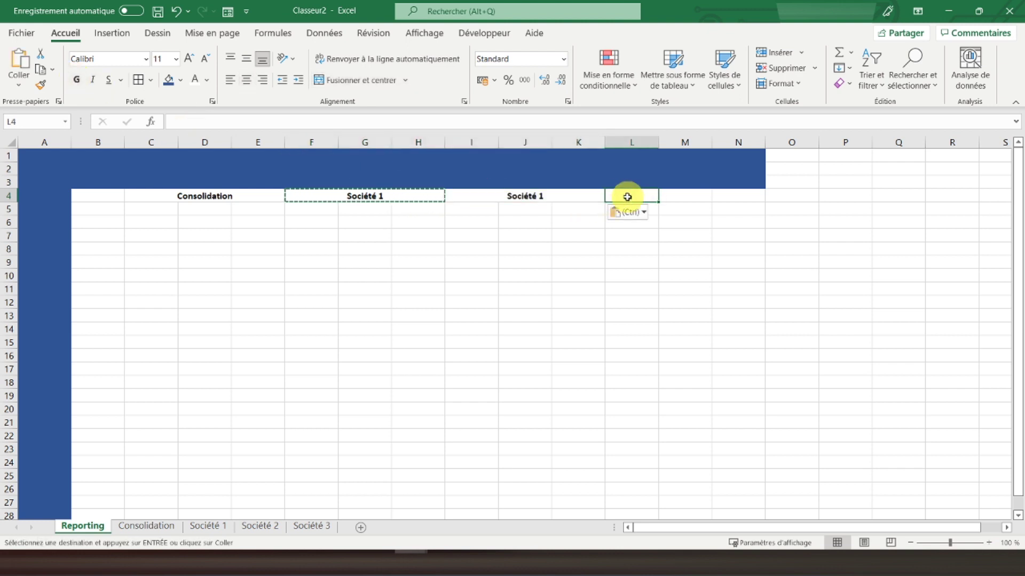
key(ctrl+v)
click(423, 124)
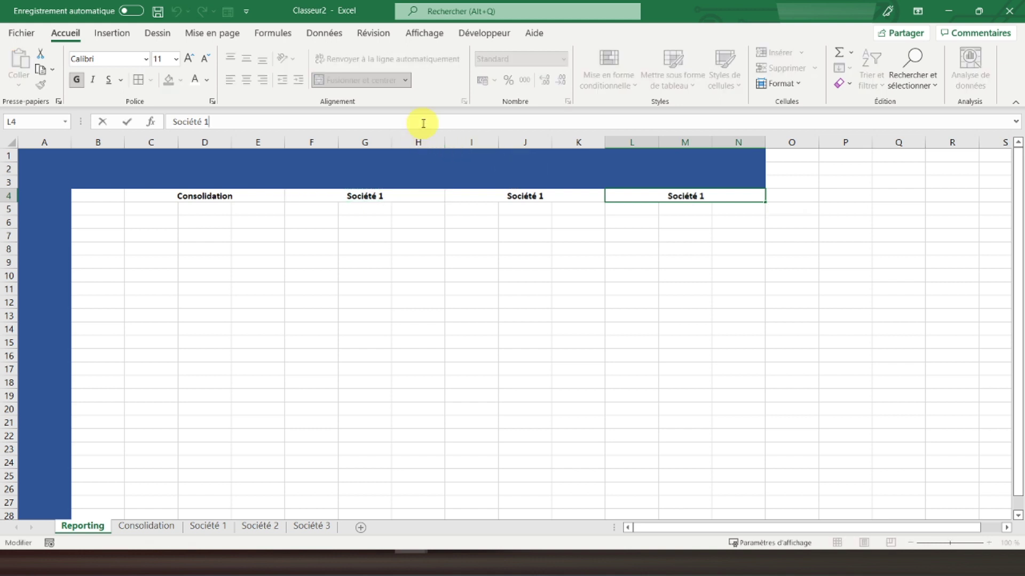
text(3)
key(Return)
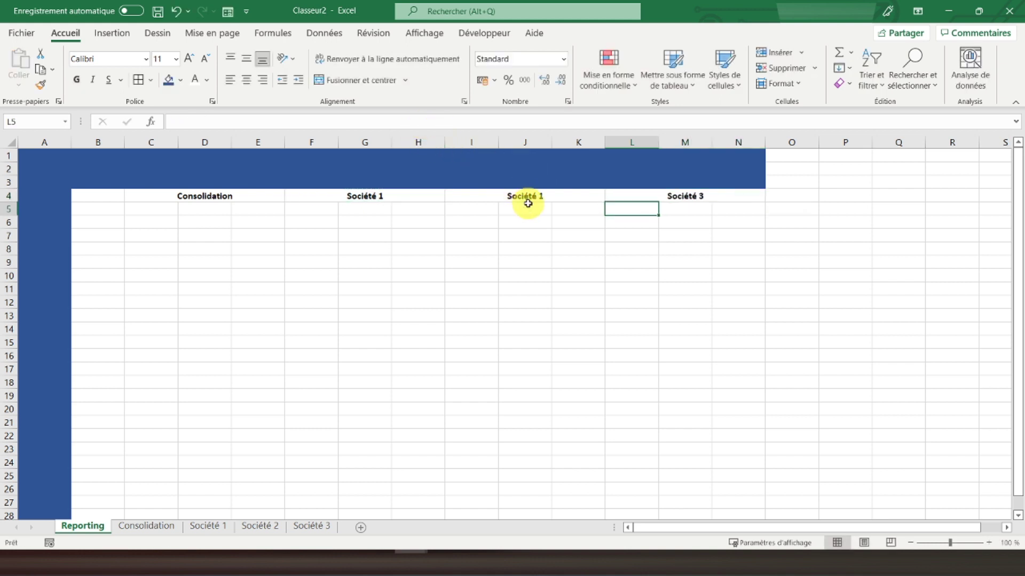
click(524, 197)
click(329, 120)
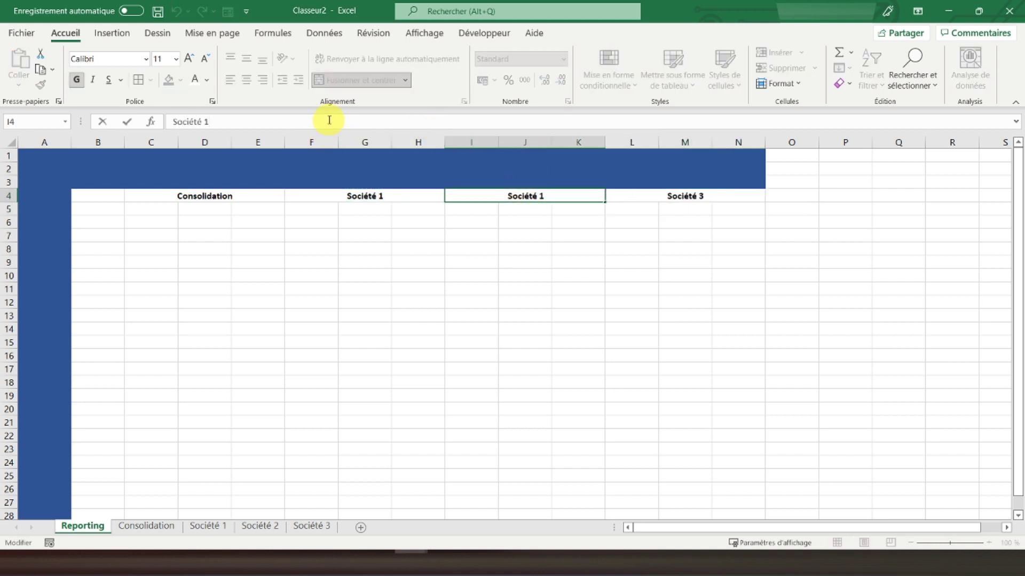
text(2)
key(Return)
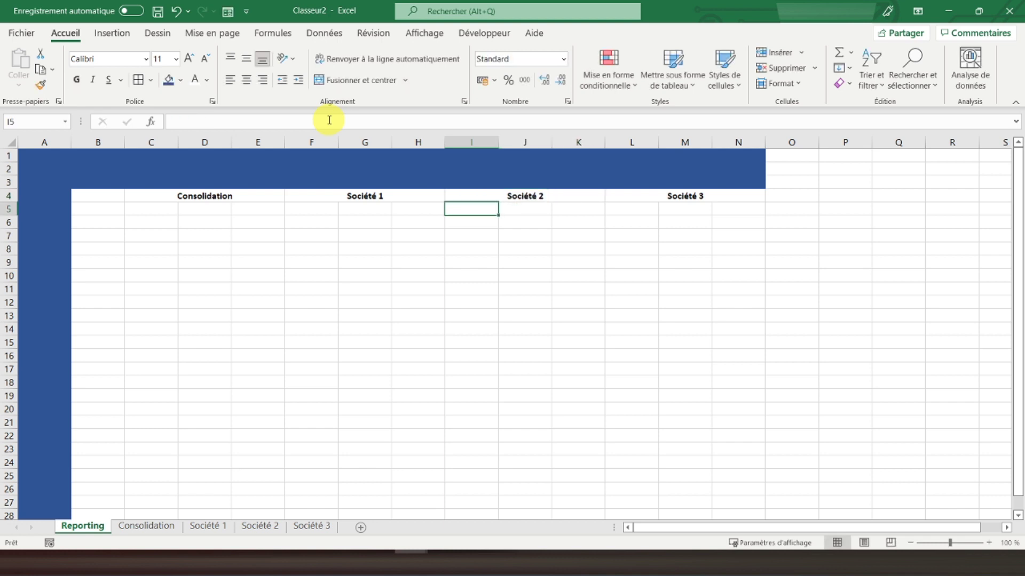
drag(177, 196, 173, 208)
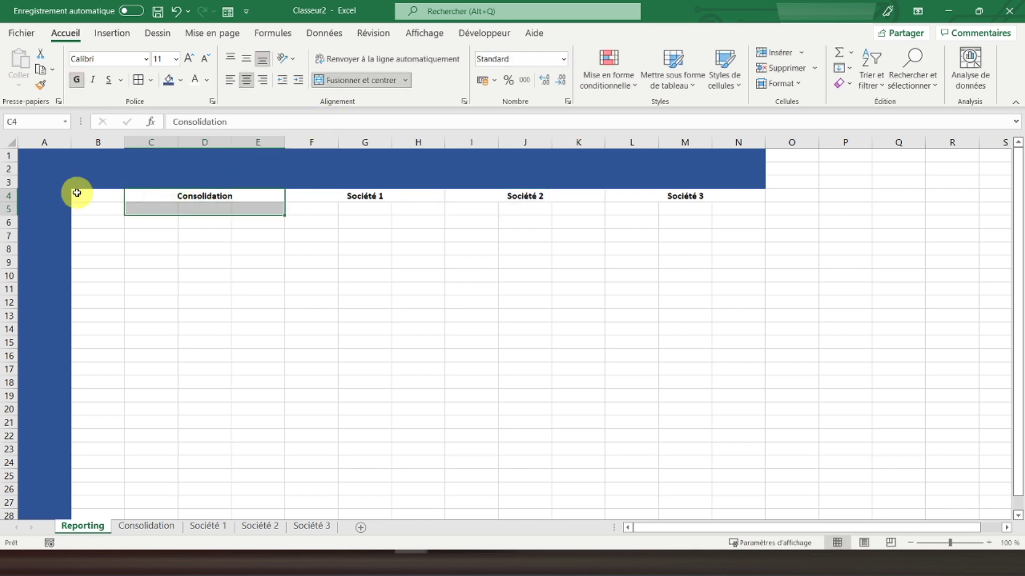
Step: Give the table area B4:N13 a thick outside border
drag(98, 195, 715, 286)
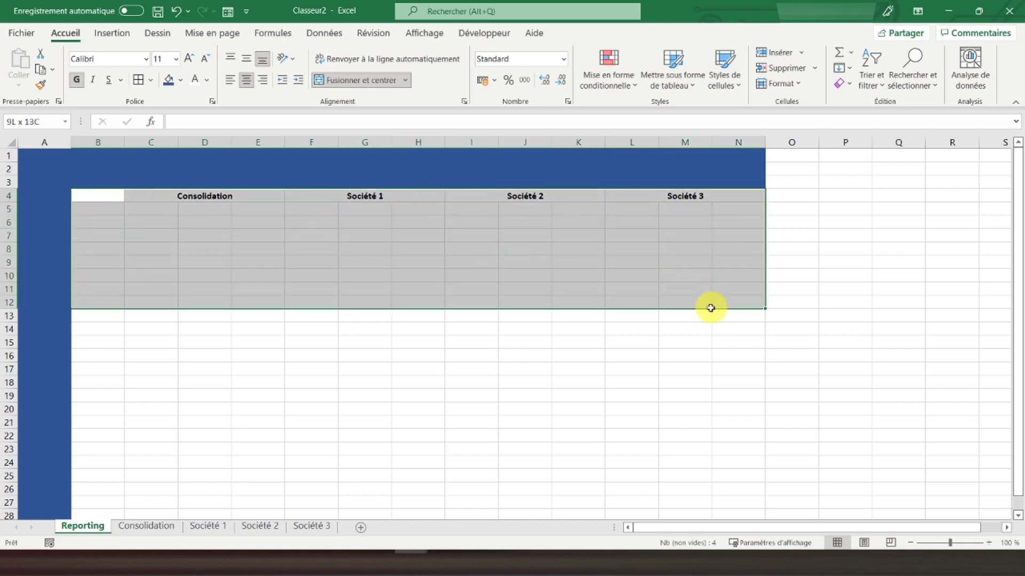
drag(715, 288, 713, 315)
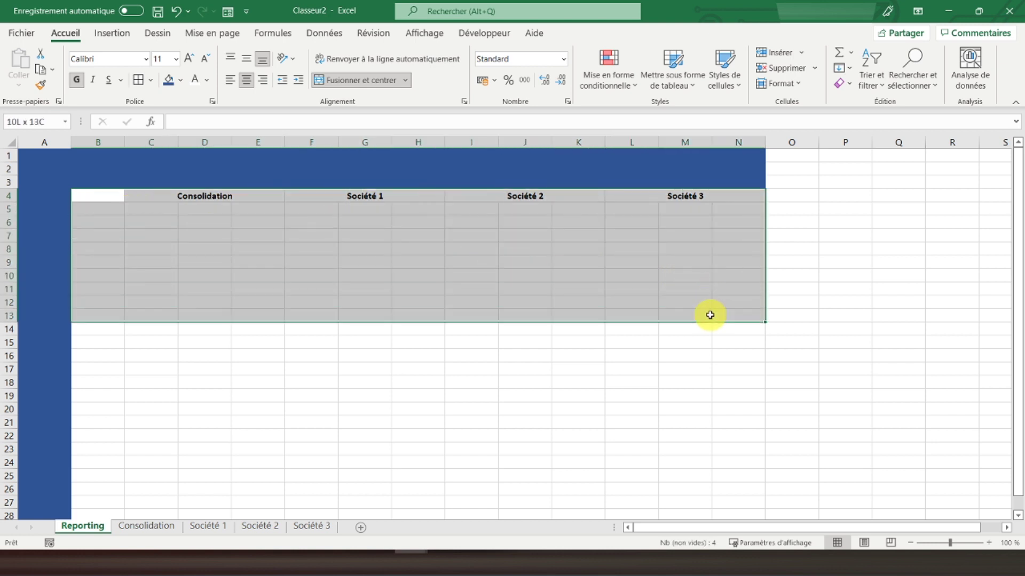
click(152, 80)
click(184, 255)
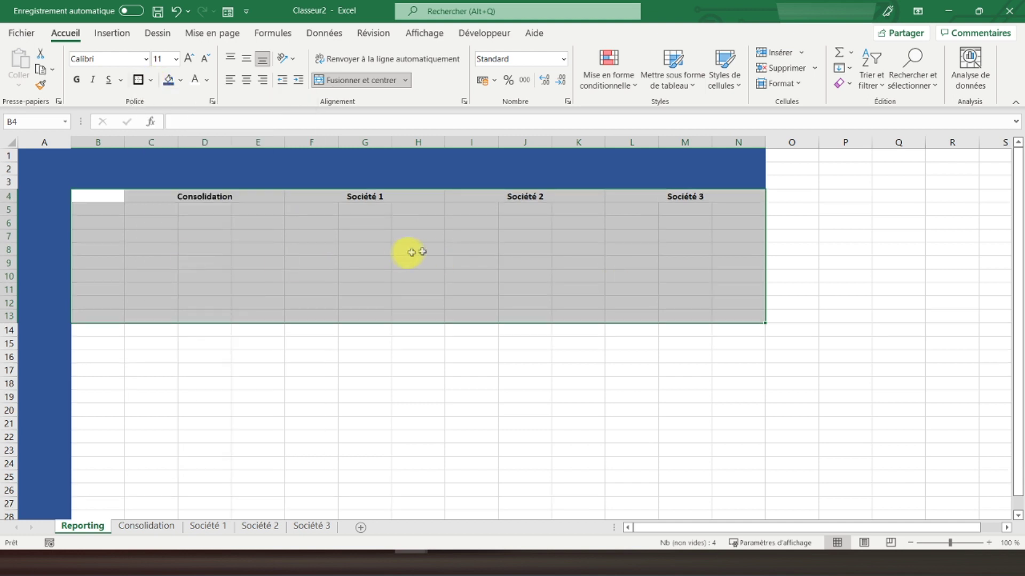
click(101, 195)
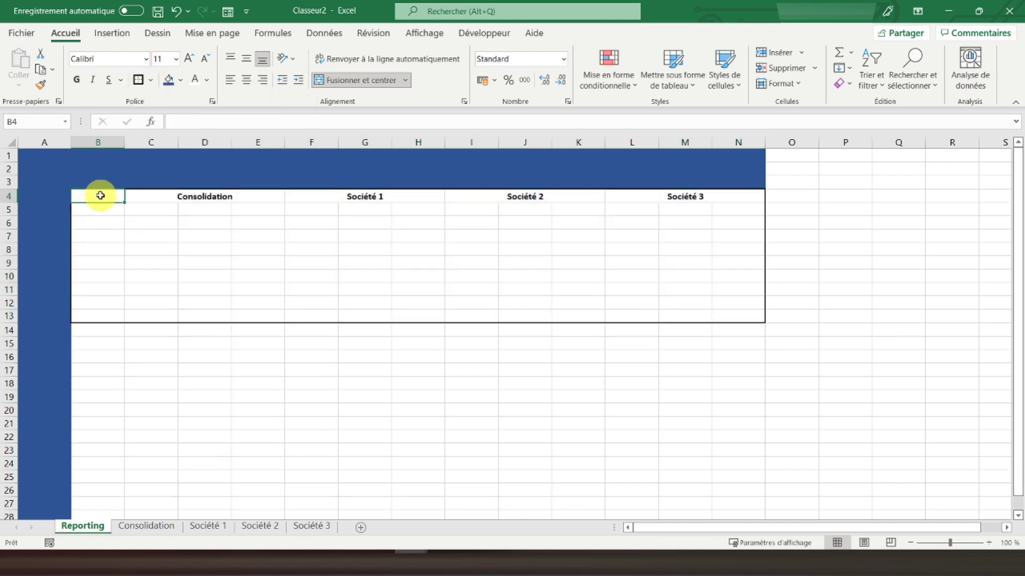
Step: Box the Consolidation, Société 1 and Société 2 column blocks and the header row C4:N4
click(136, 197)
drag(137, 197, 161, 319)
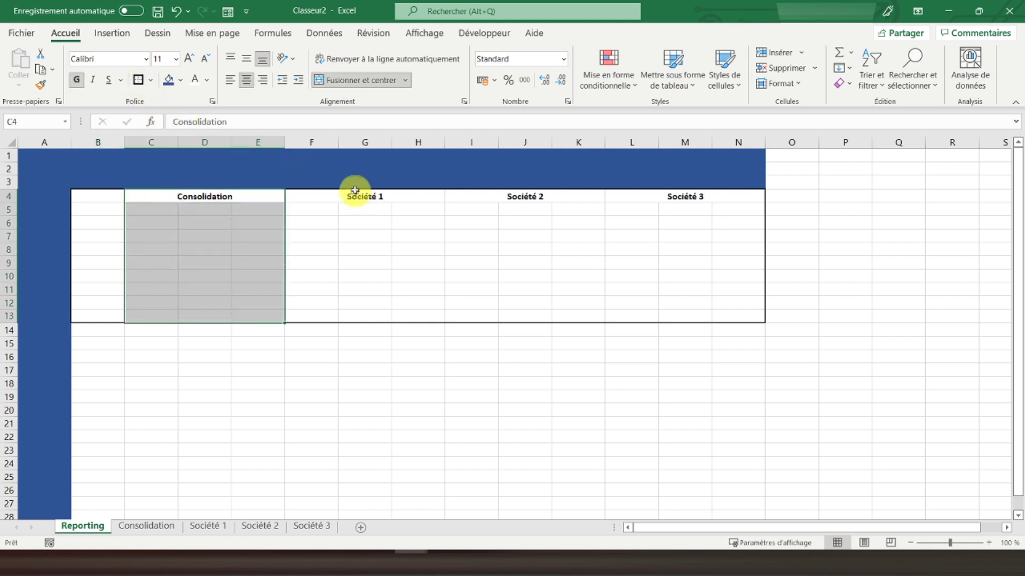
drag(348, 197, 343, 315)
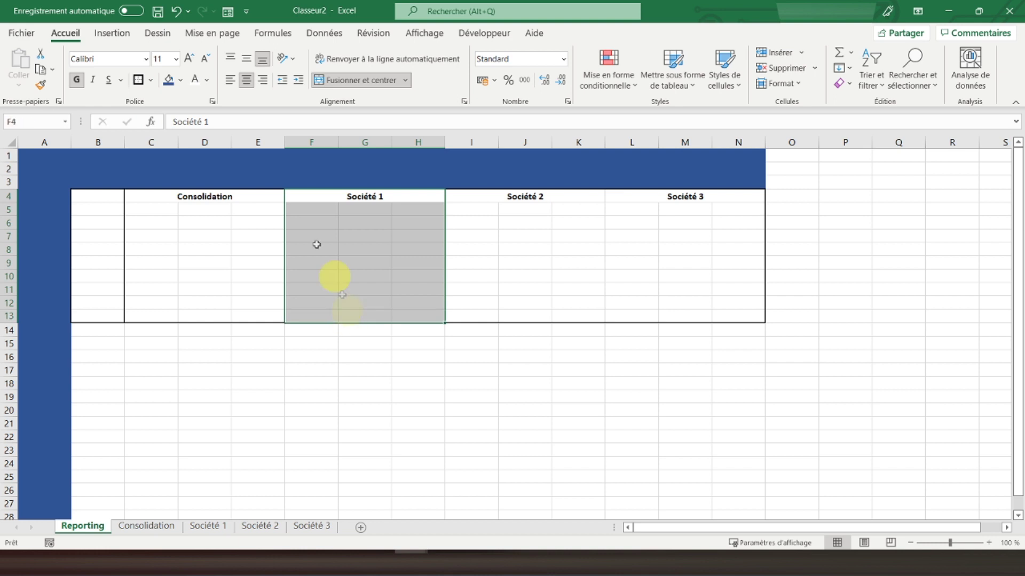
click(140, 80)
drag(522, 196, 492, 295)
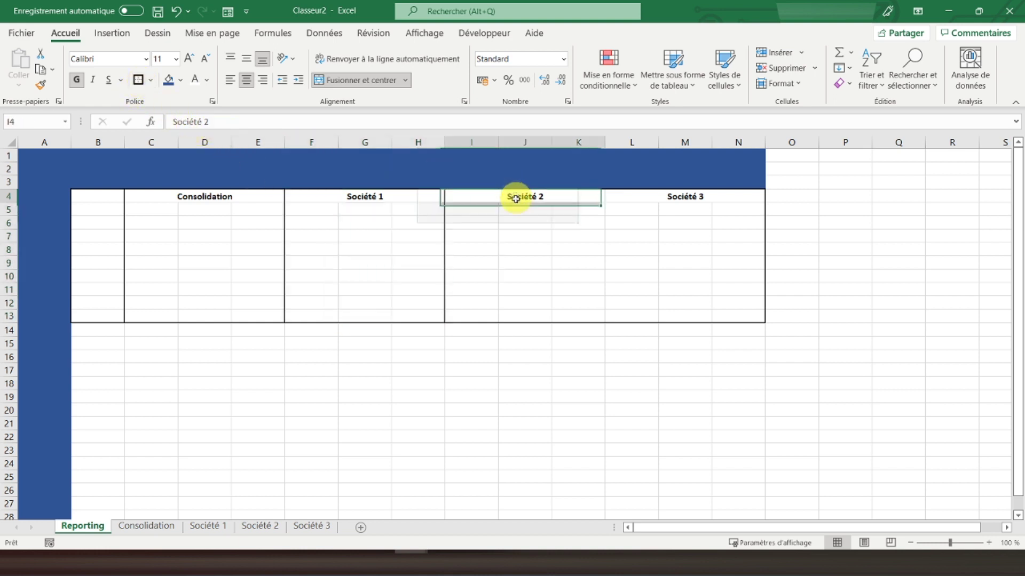
click(142, 83)
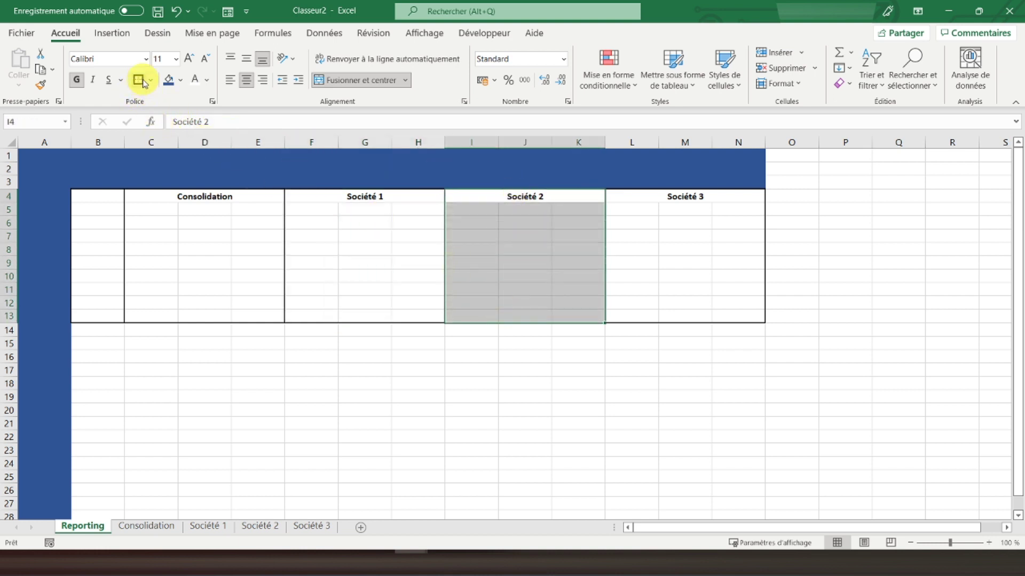
drag(183, 196, 716, 198)
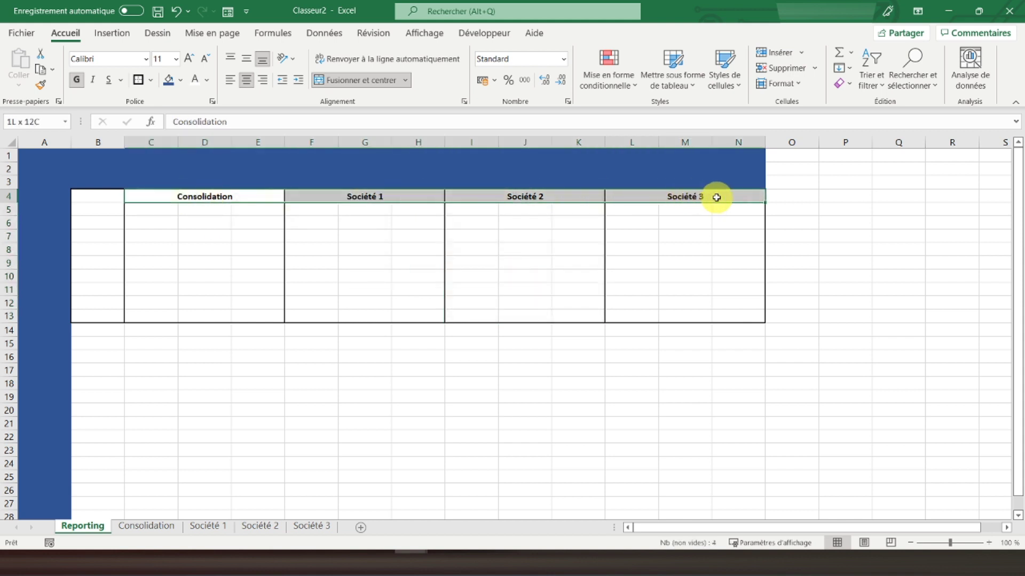
click(137, 79)
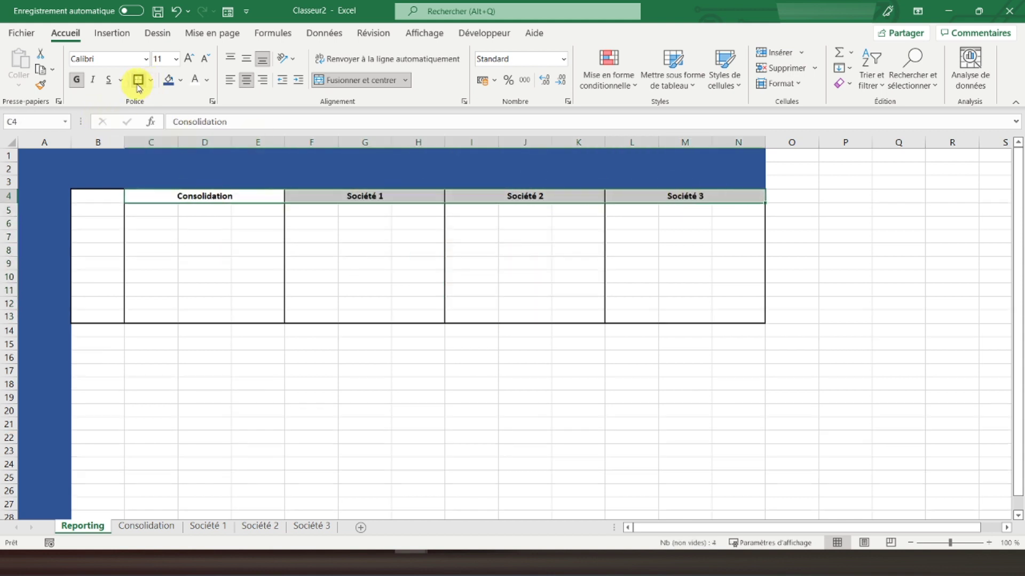
click(207, 171)
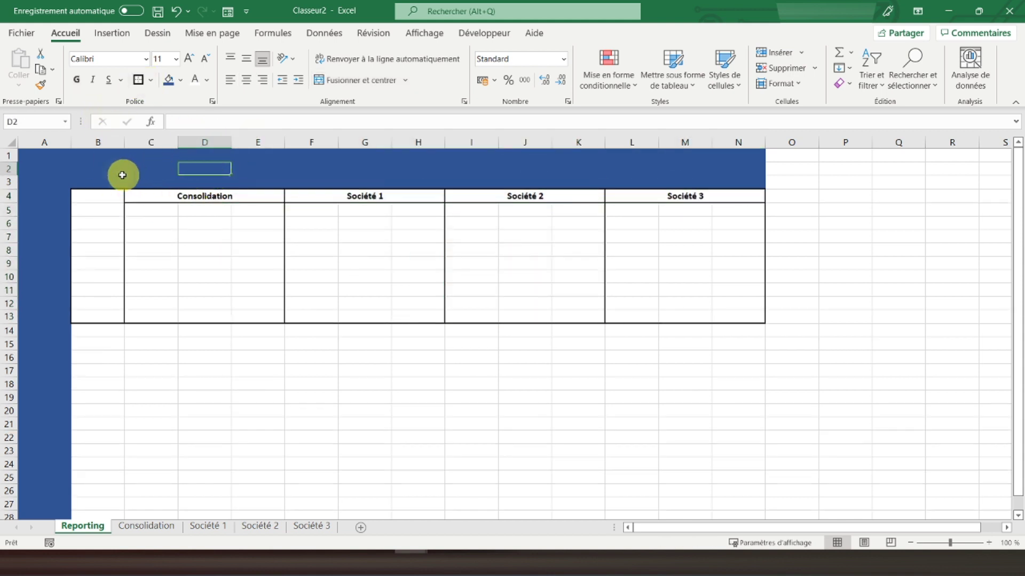
Step: Enter 'Budget consolidé' in B1, merged across B1:N3 in white, centred vertically
click(94, 154)
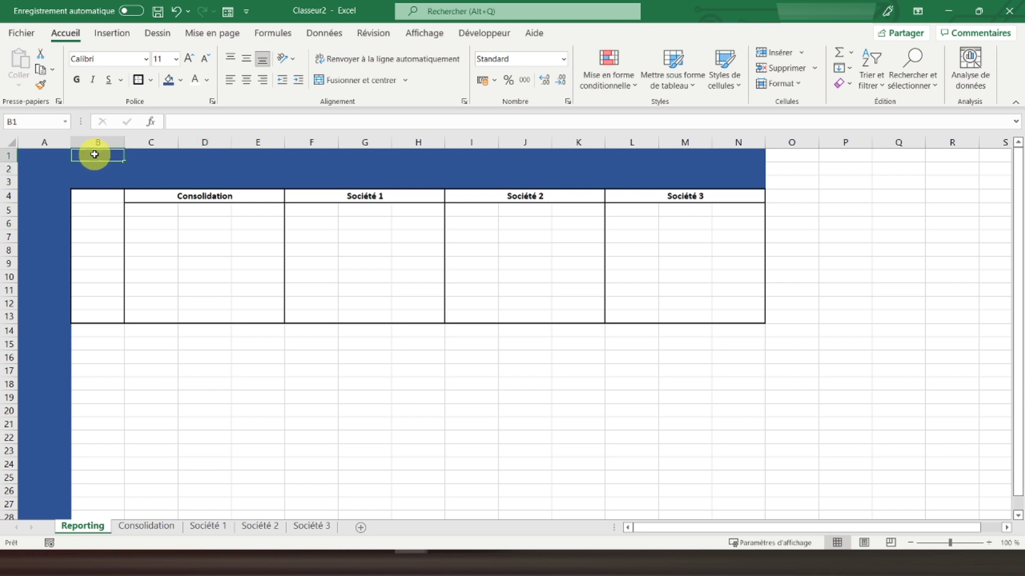
text(Budget consolidé)
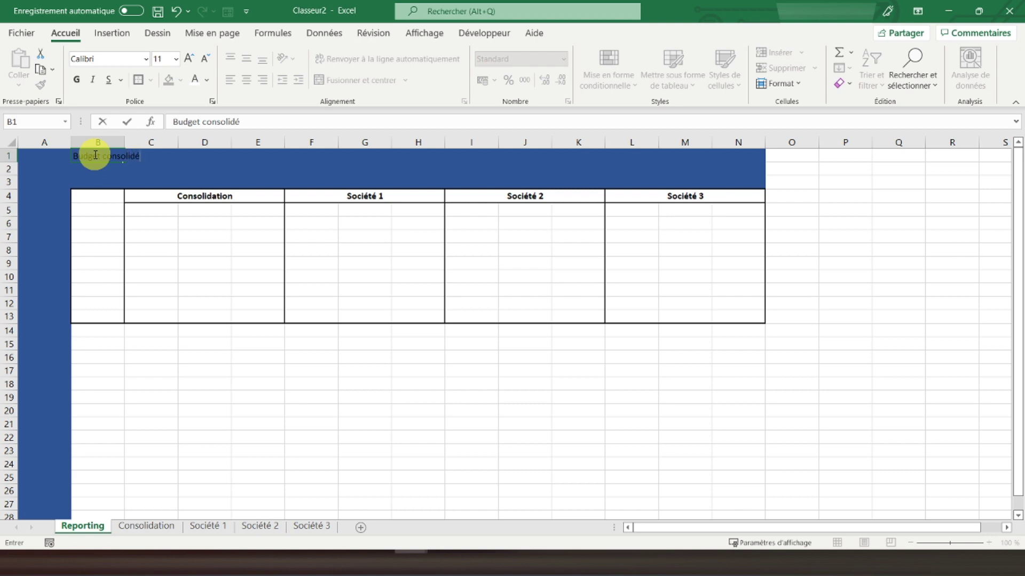
key(Return)
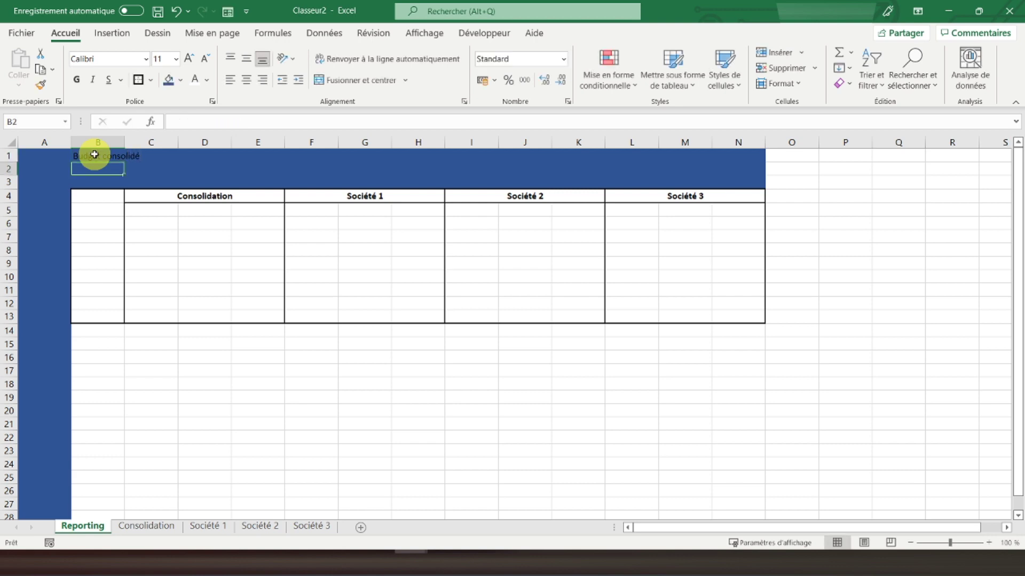
click(94, 154)
key(shift+Right)
key(shift+Right)
key(shift+Right)
key(shift+Right)
key(shift+Right)
key(shift+Right)
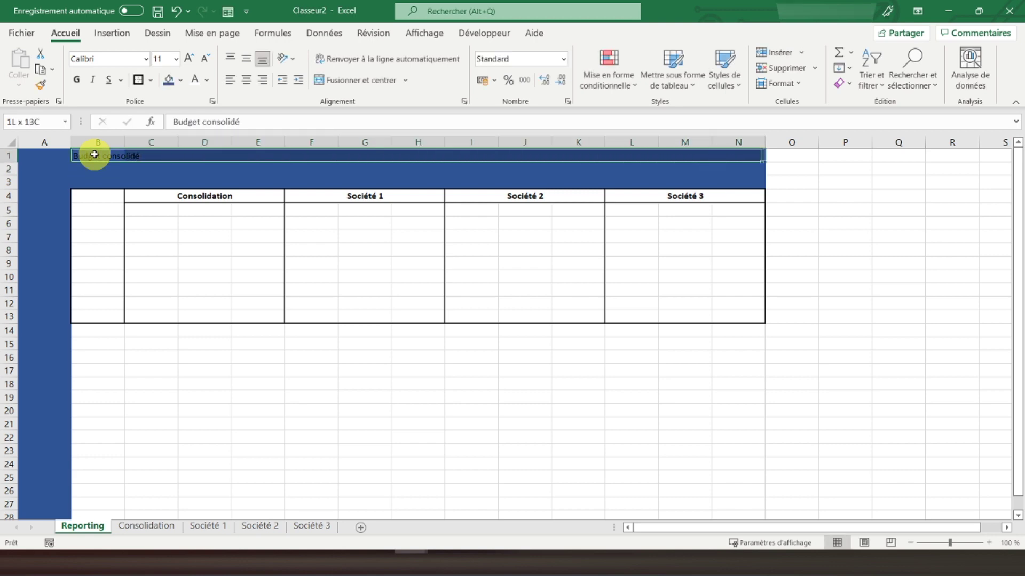
key(shift+Down)
key(shift+Down)
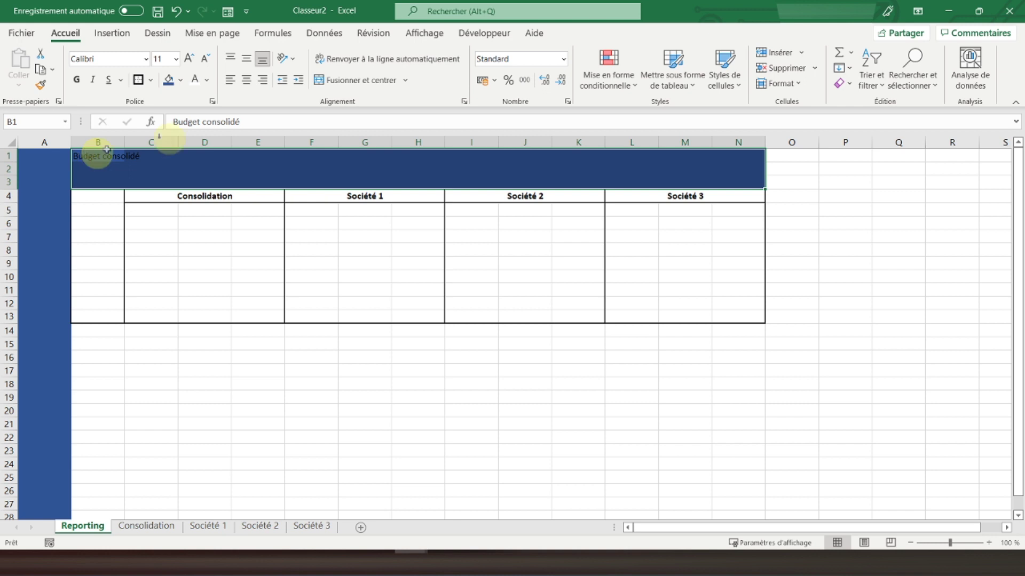
click(363, 80)
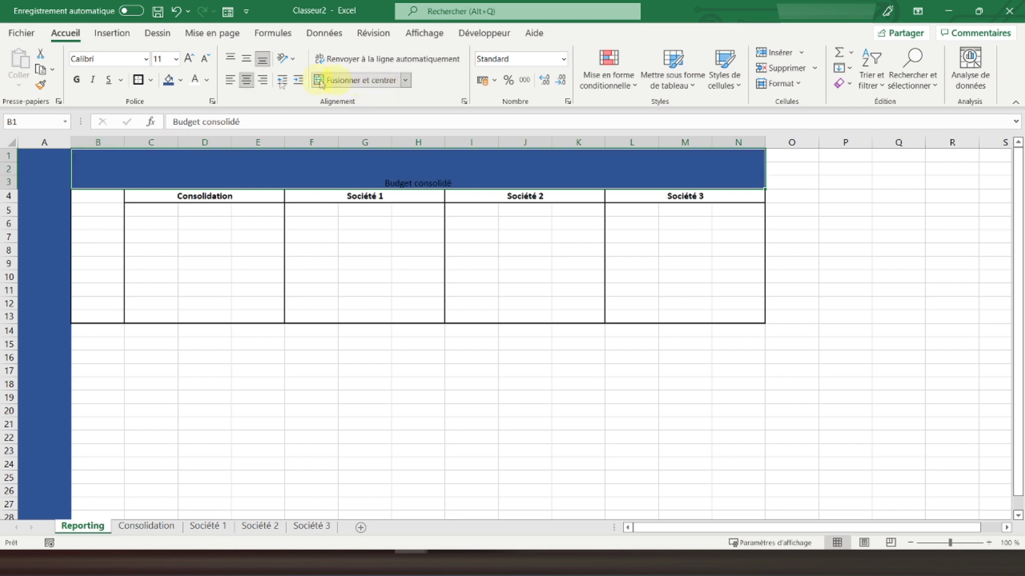
click(195, 84)
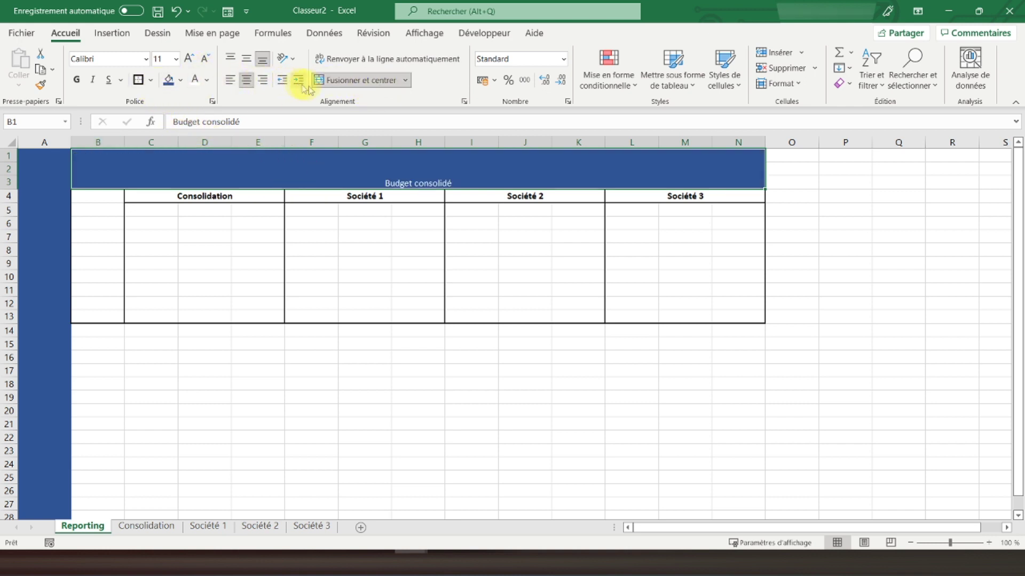
click(247, 59)
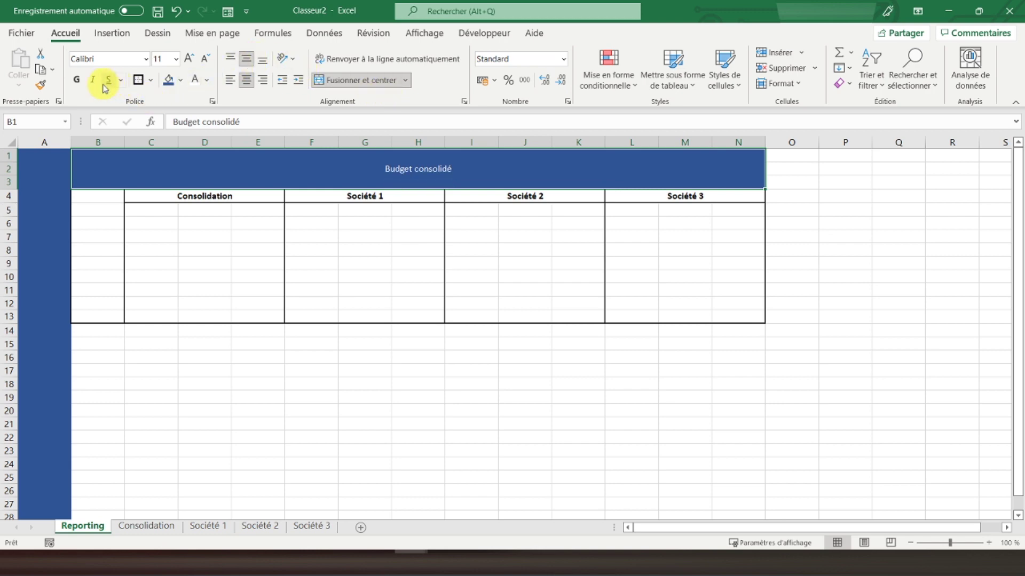
Step: Resize the Budget consolidé title font to 36 pt
click(190, 58)
click(190, 58)
click(190, 59)
click(190, 59)
click(190, 59)
click(190, 59)
click(190, 59)
click(190, 59)
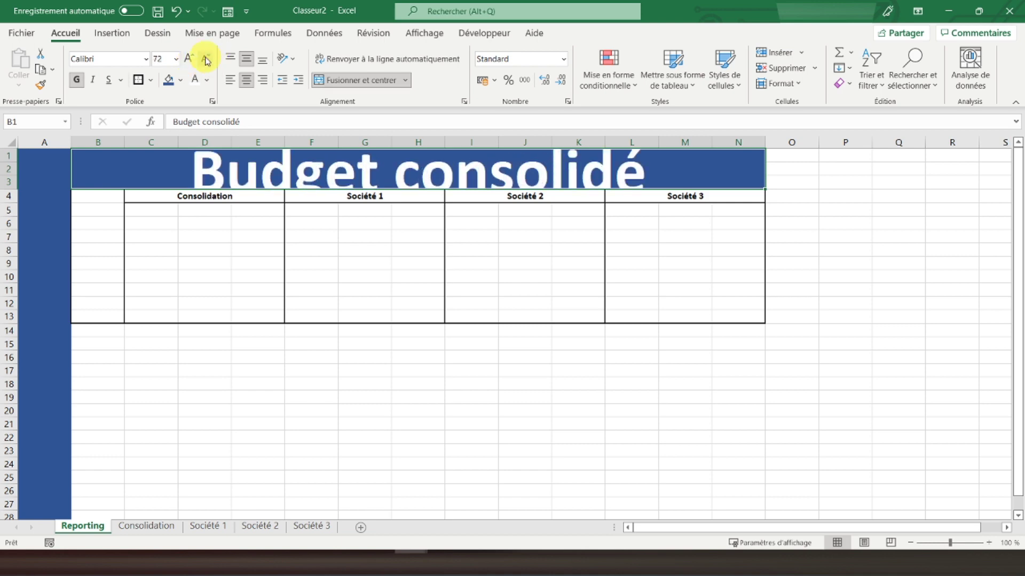
click(206, 60)
click(206, 60)
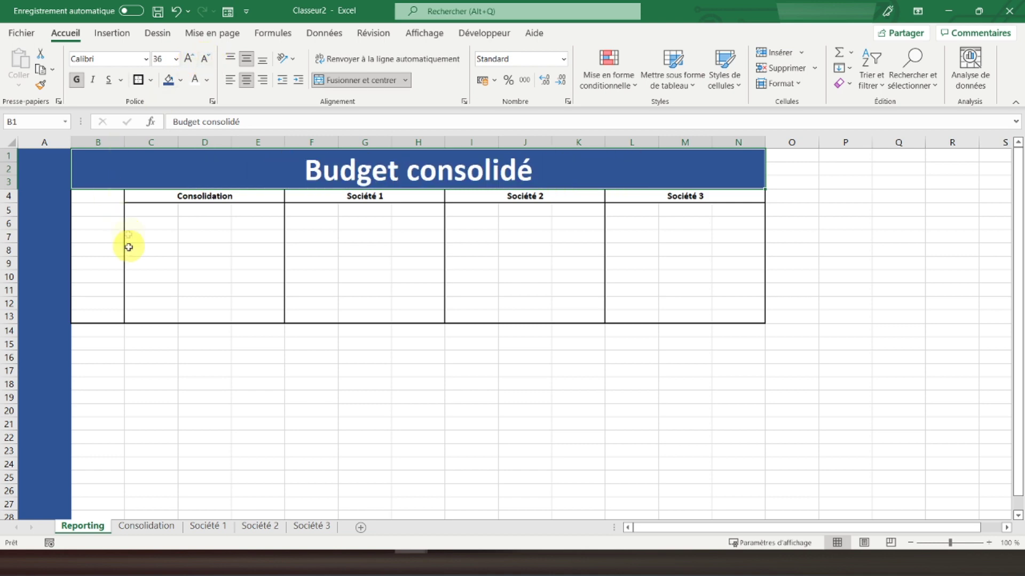
click(119, 215)
click(109, 198)
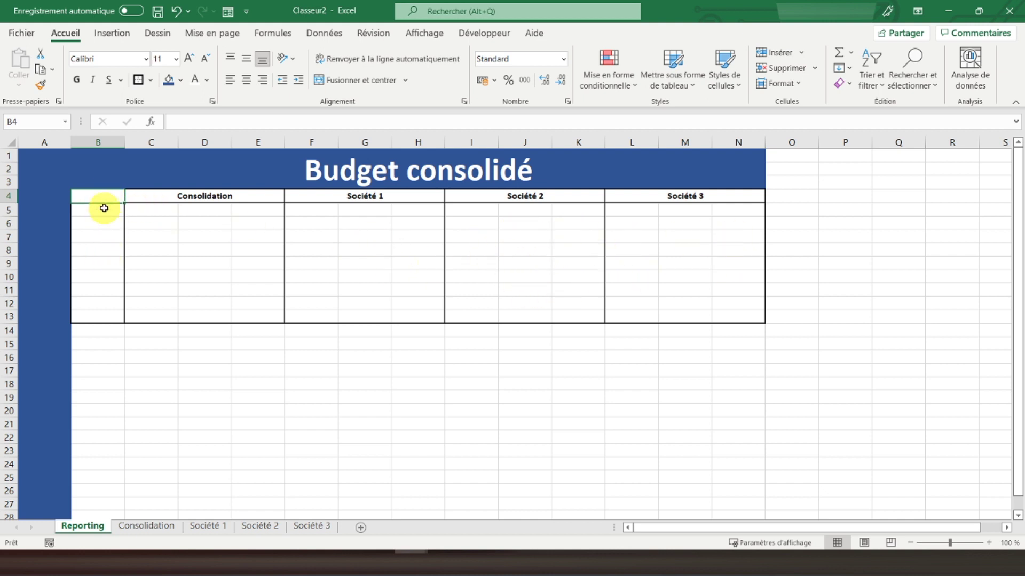
Step: Enter Encaissements in B4 and merge it down through B13 as one cell
text(Encais)
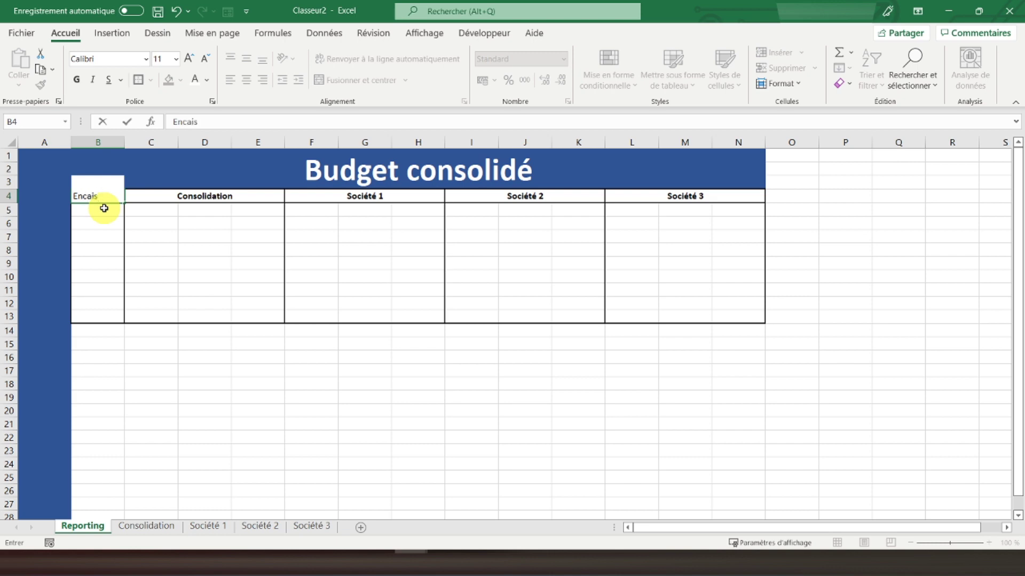
text(sement)
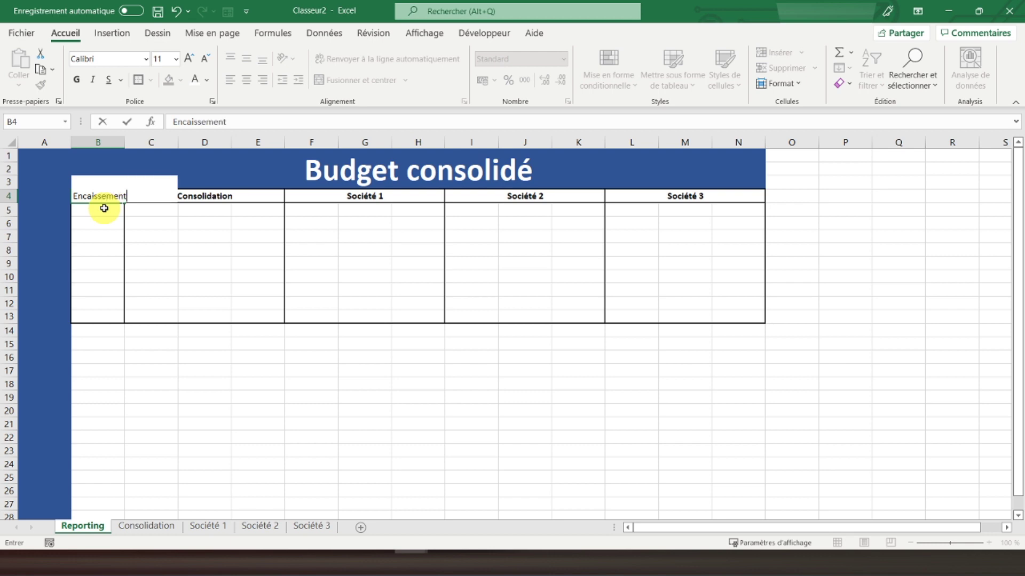
key(Return)
key(Up)
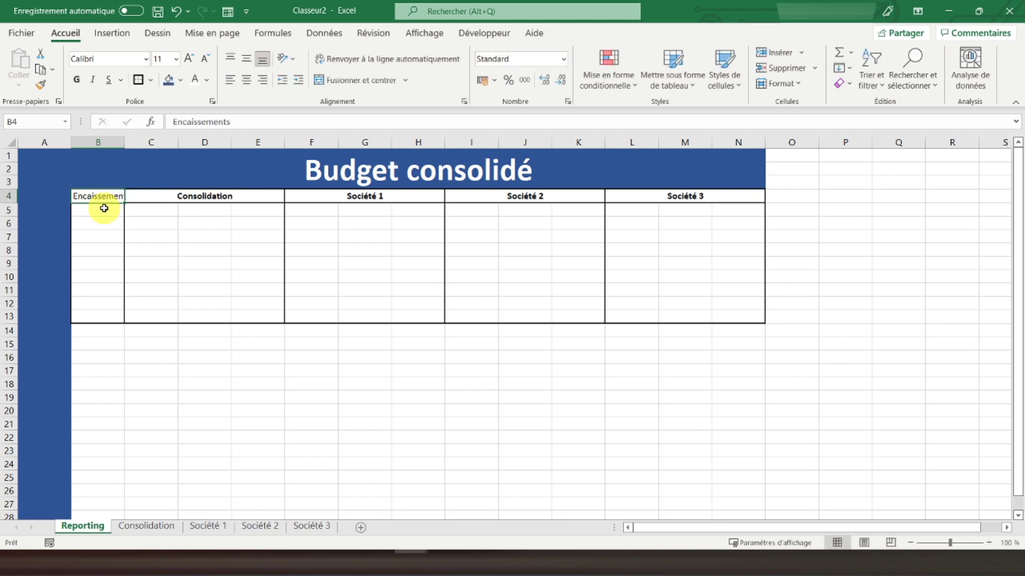
key(shift+Down)
key(shift+Down)
key(shift+Down)
key(shift+Down)
key(shift+Down)
key(shift+Down)
key(shift+Down)
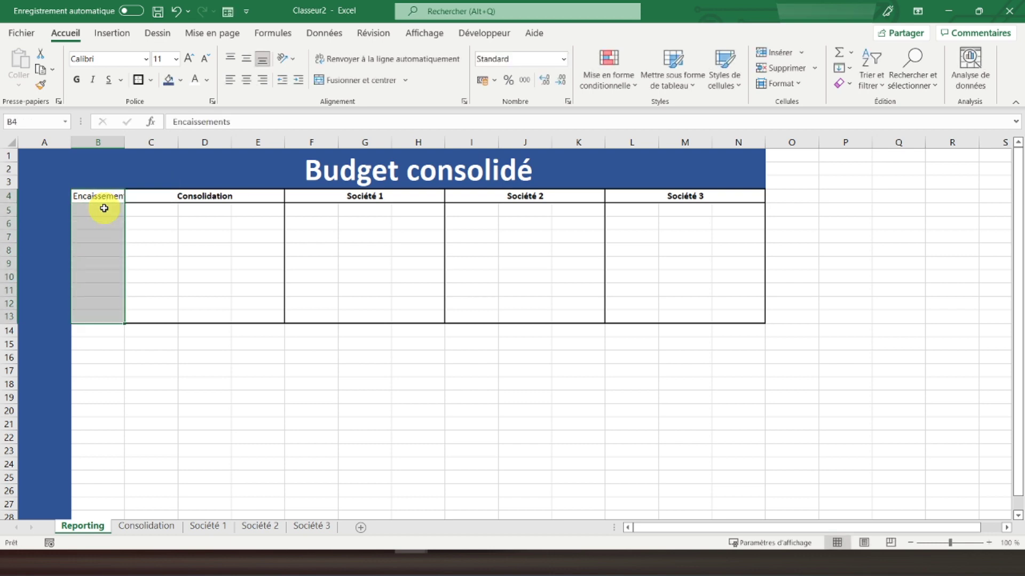
click(369, 80)
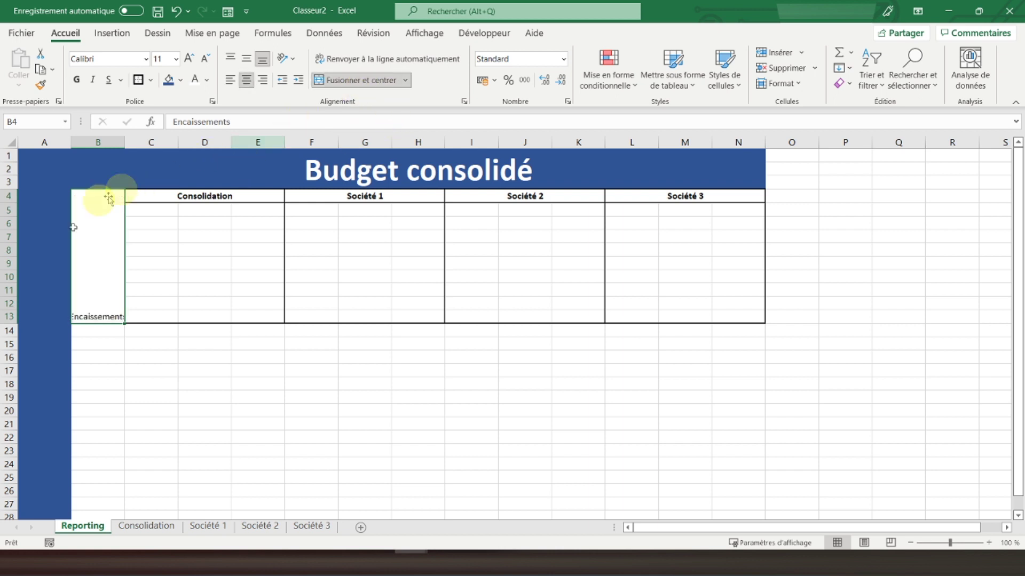
right_click(99, 228)
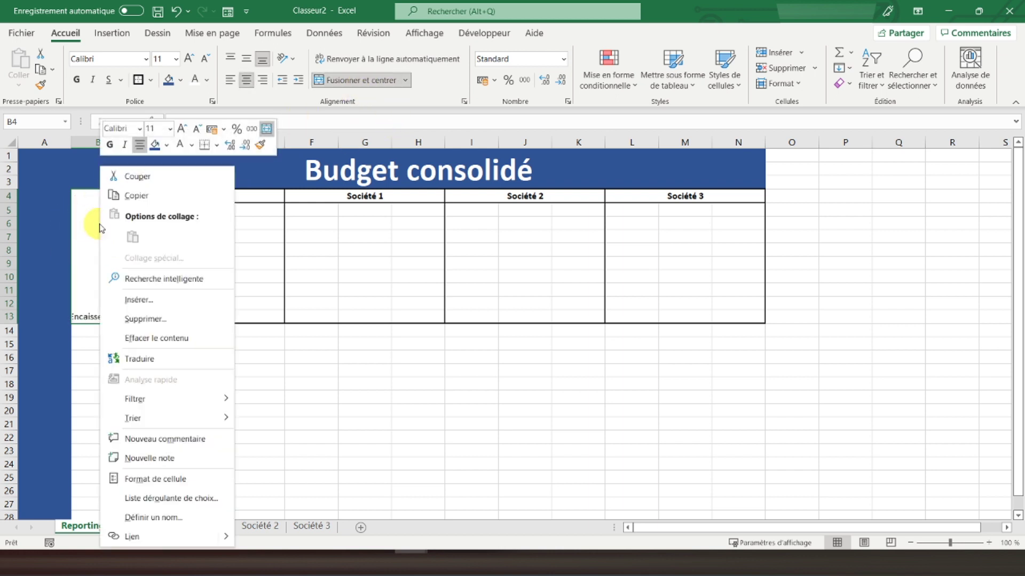
Step: Rotate Encaissements to 90°, centre it vertically, and make it bold at 20 pt
click(156, 479)
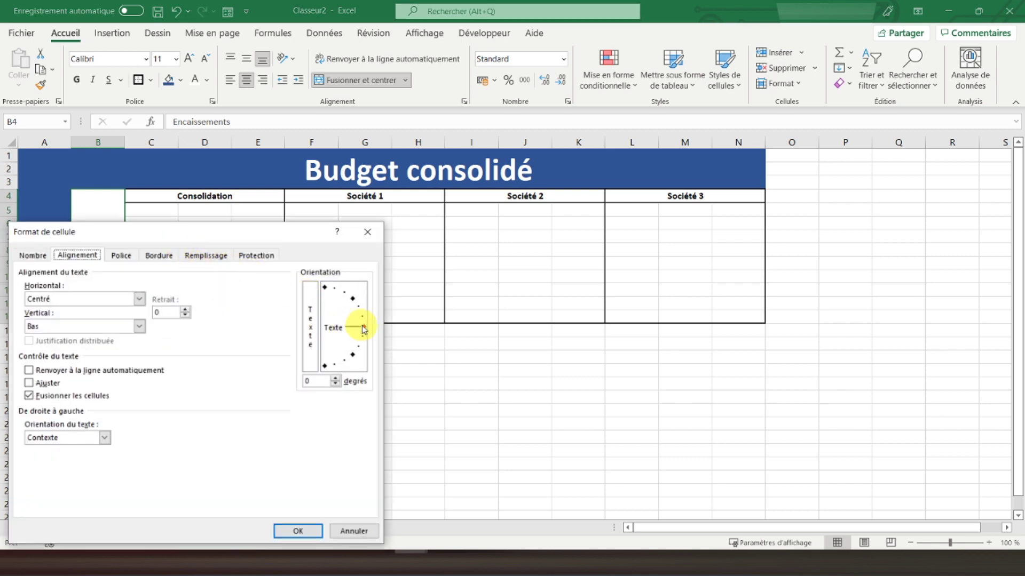
drag(367, 327, 324, 288)
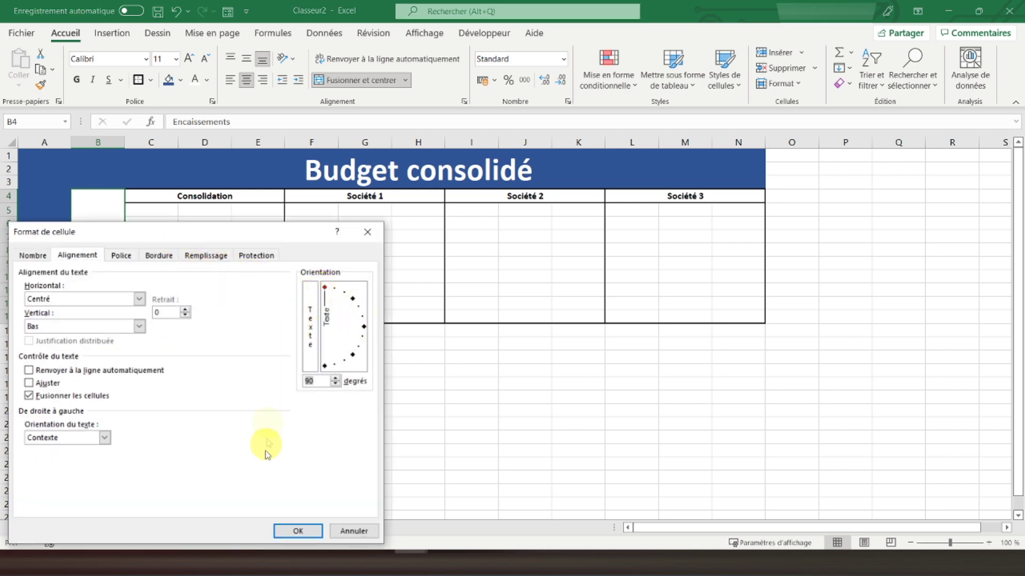
click(301, 526)
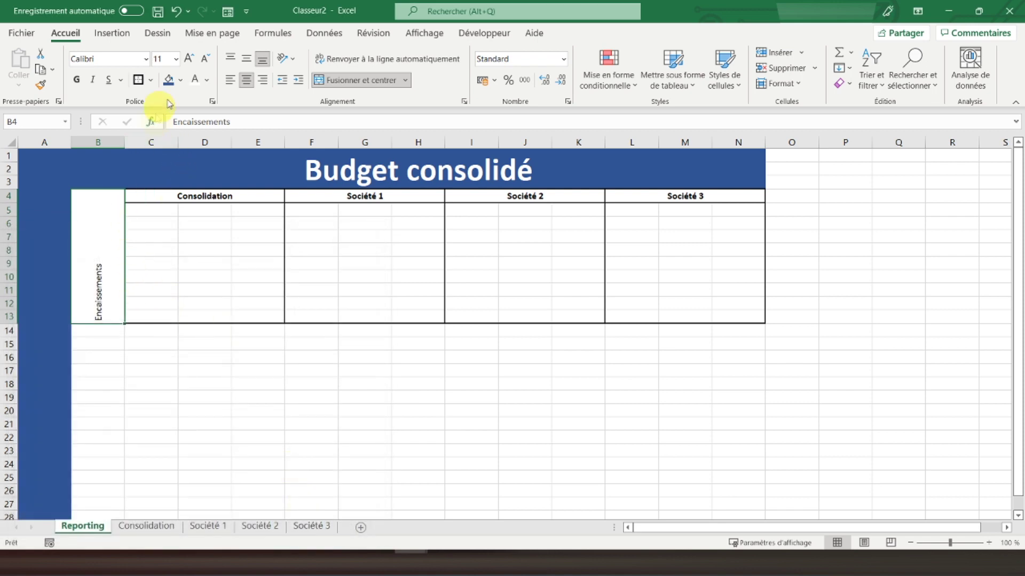
click(248, 59)
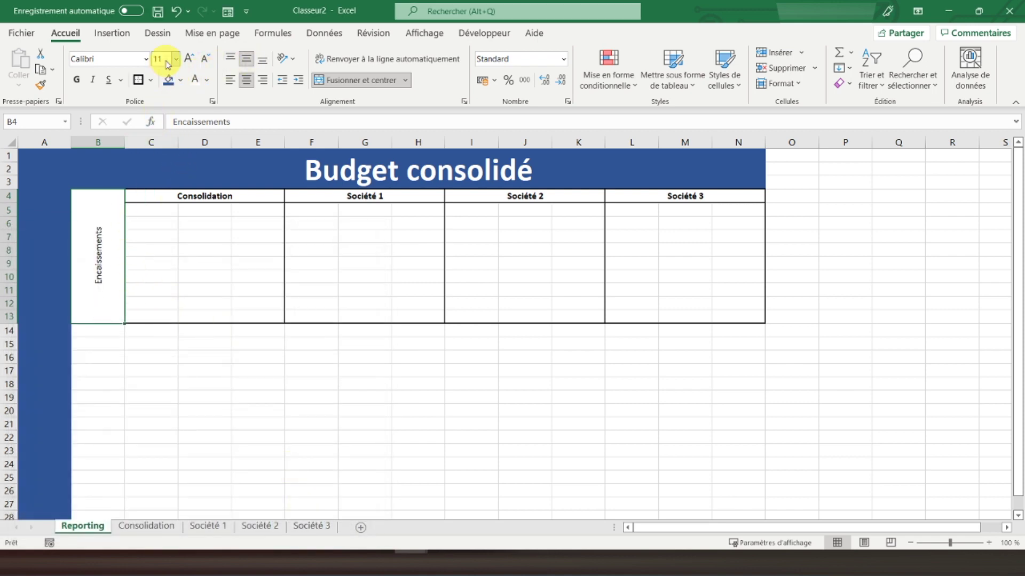
text(0)
key(Return)
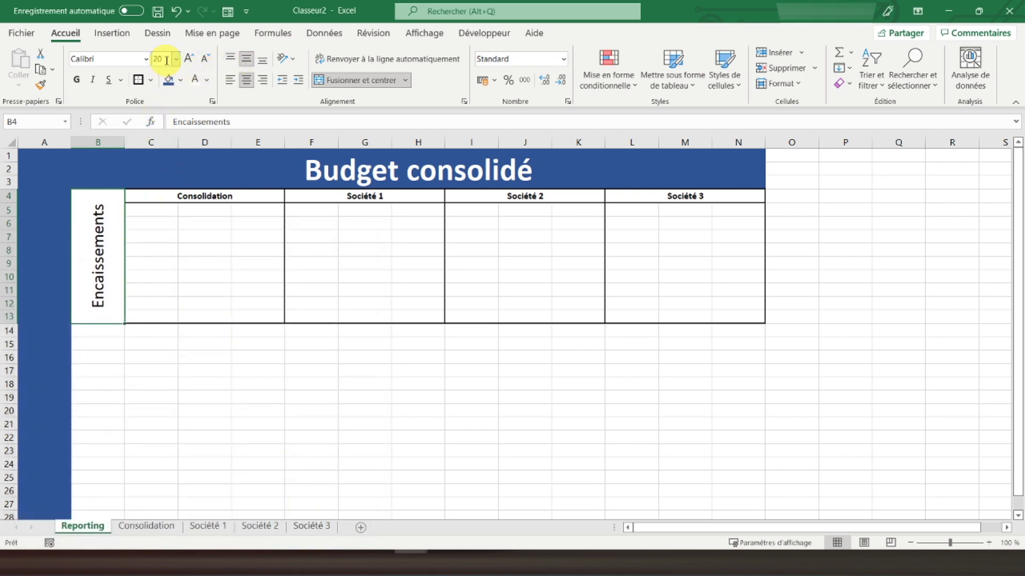
click(74, 80)
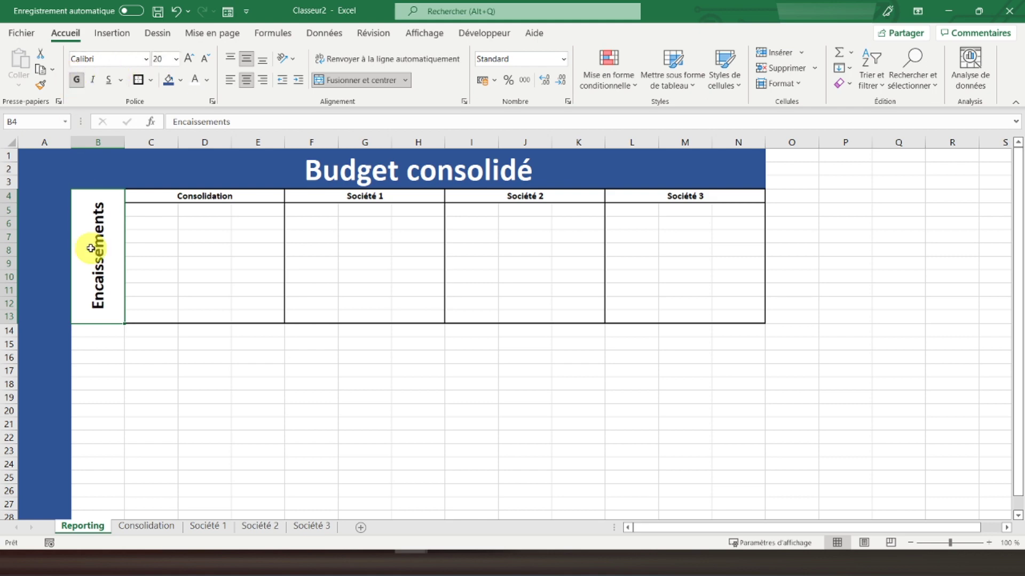
click(151, 272)
scroll(152, 272, down, 1)
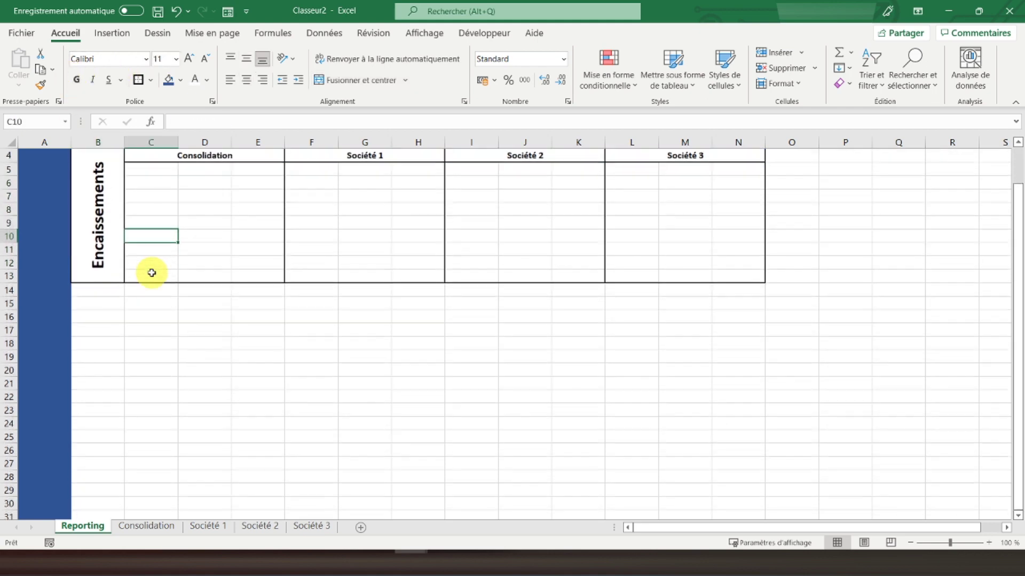
click(104, 293)
scroll(104, 294, up, 1)
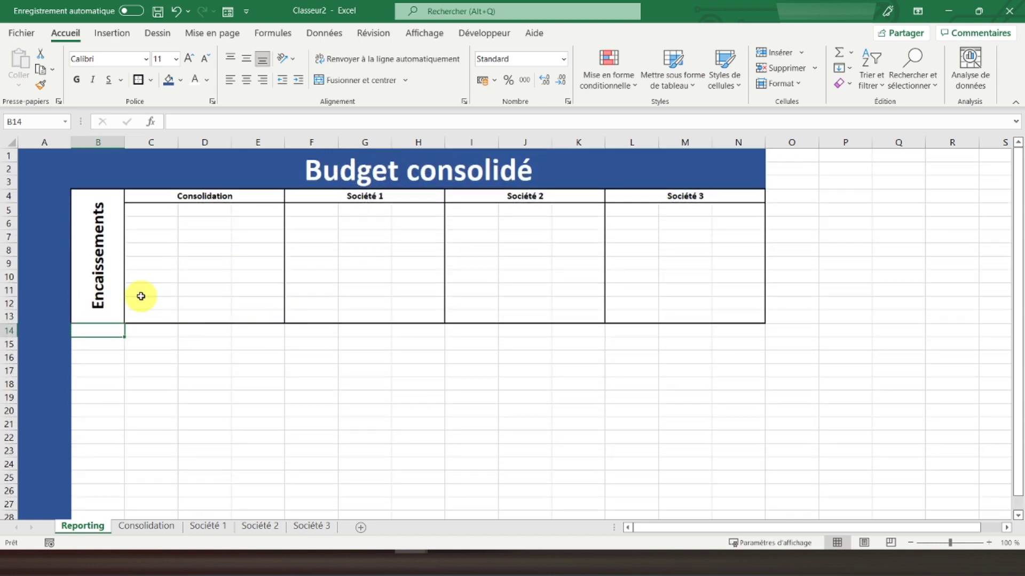
Step: Enter Décaissements in B14 and merge it down through B27 as one cell
text(Déca)
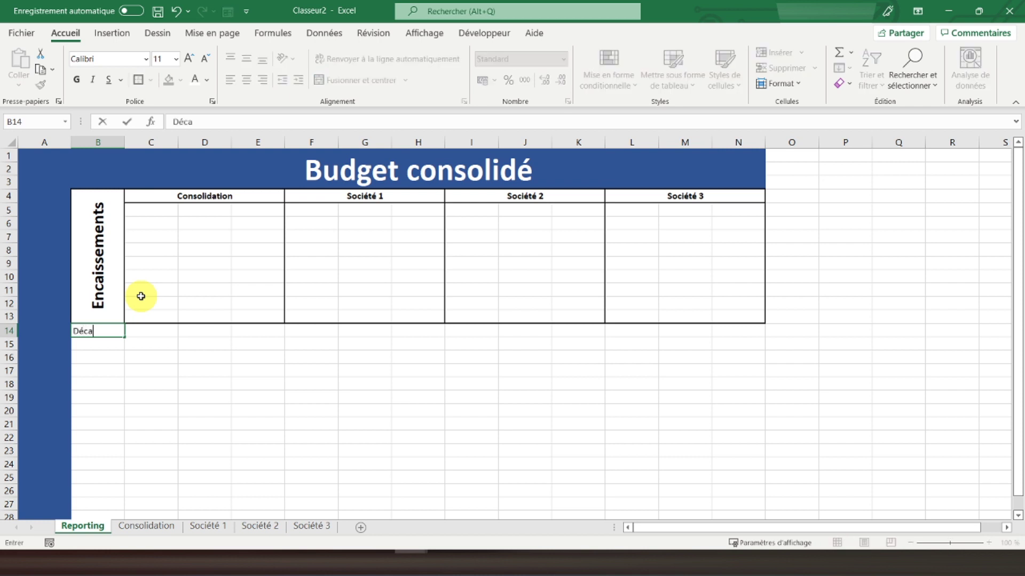
text(issement)
key(Return)
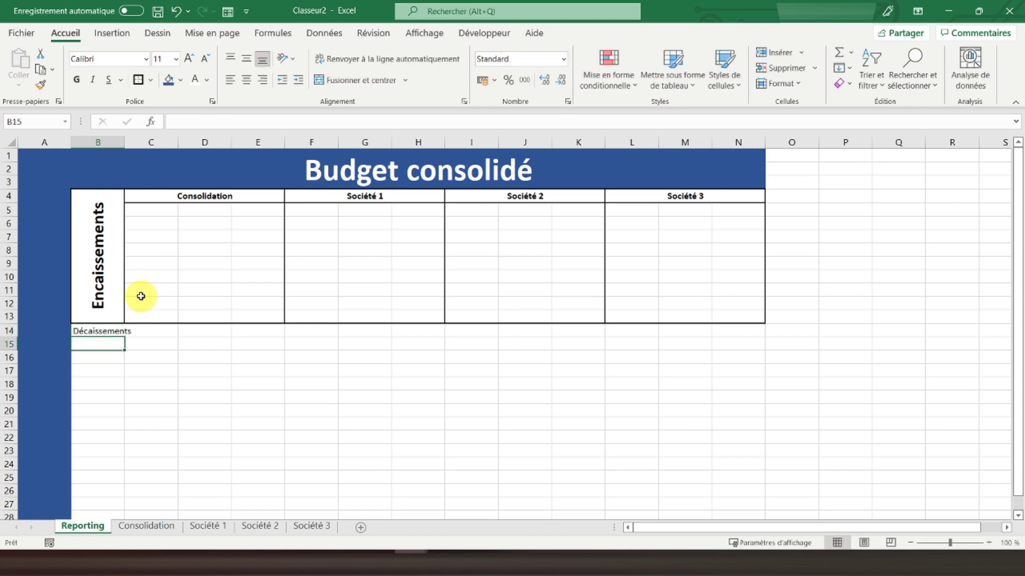
key(Up)
key(shift+Down)
key(shift+Down)
key(shift+Down)
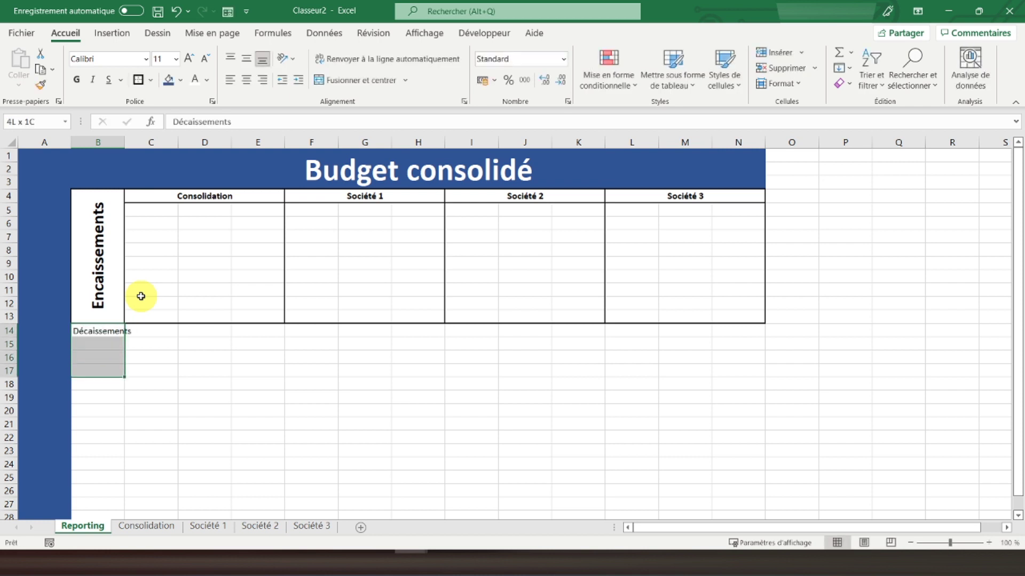
key(shift+Down)
key(shift+Down)
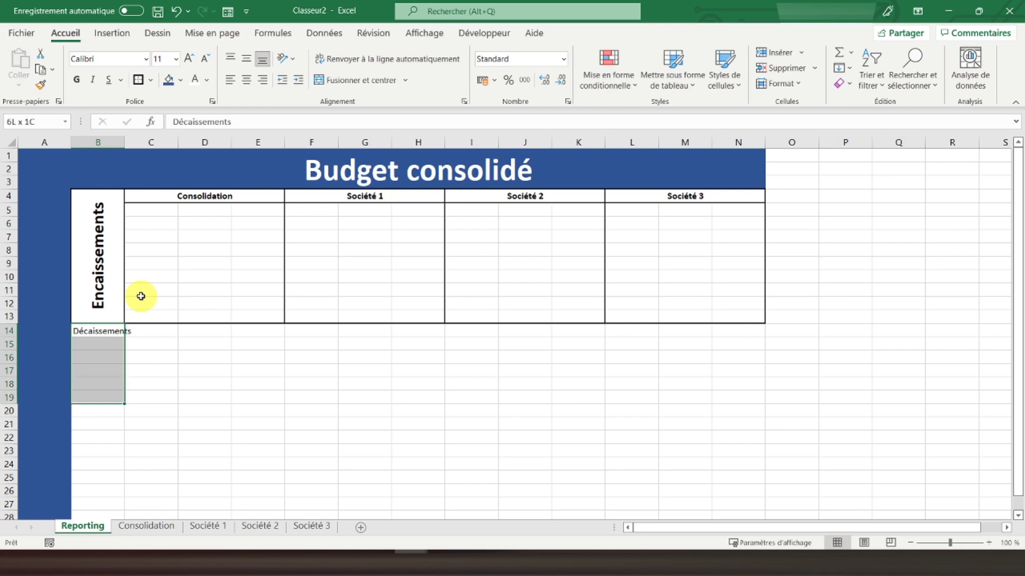
key(shift+Down)
key(shift+Down)
key(shift+Down)
key(shift+Down)
key(shift+Down)
key(shift+Down)
key(shift+Down)
key(shift+Down)
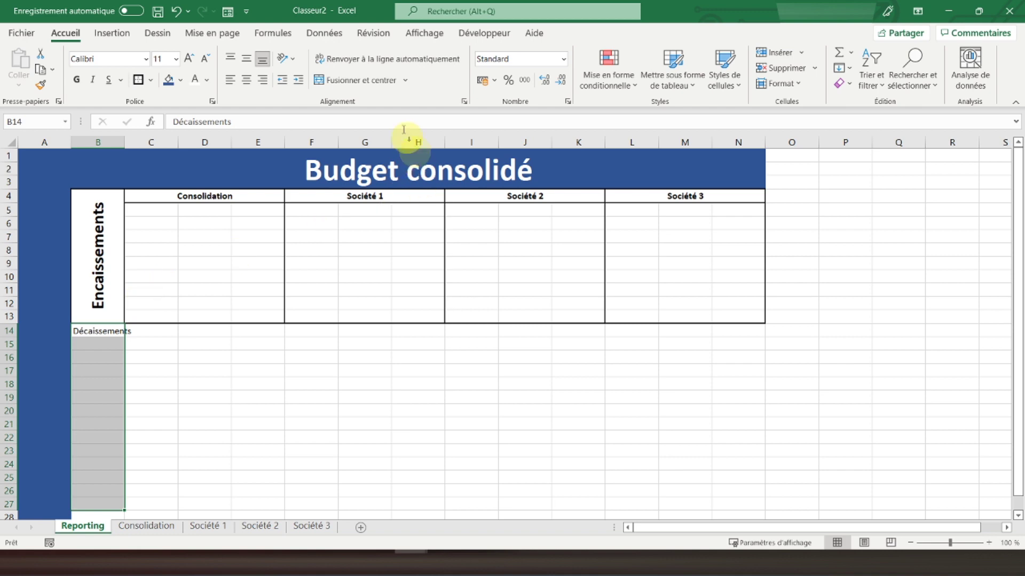
click(360, 80)
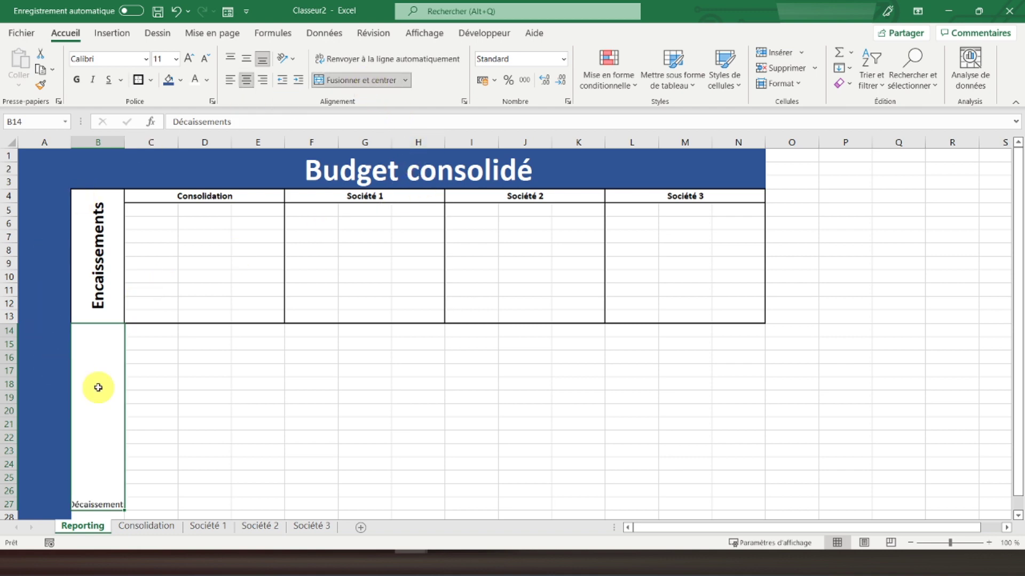
right_click(95, 359)
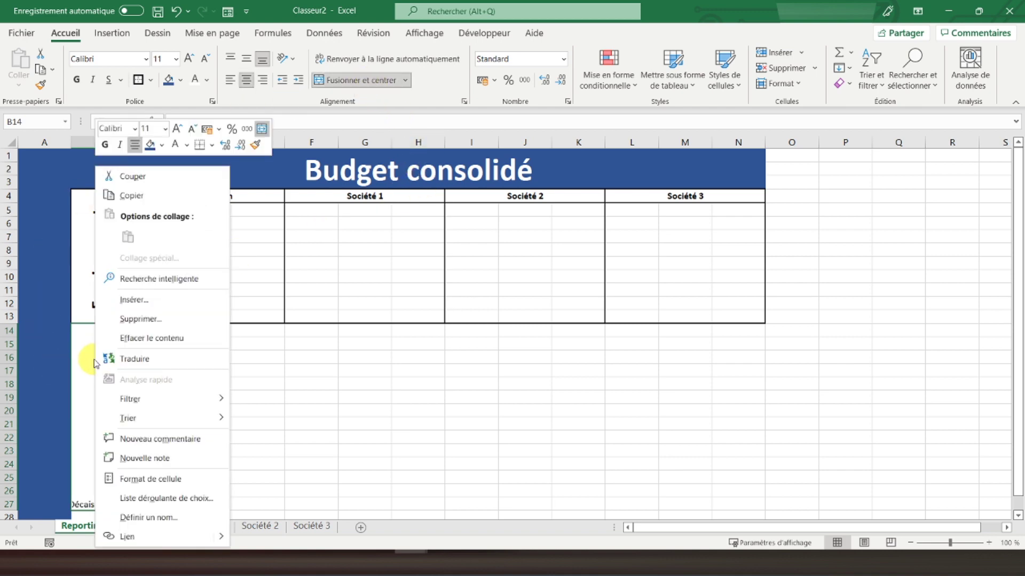
Step: Rotate the Décaissements text to a 90° vertical orientation
click(146, 477)
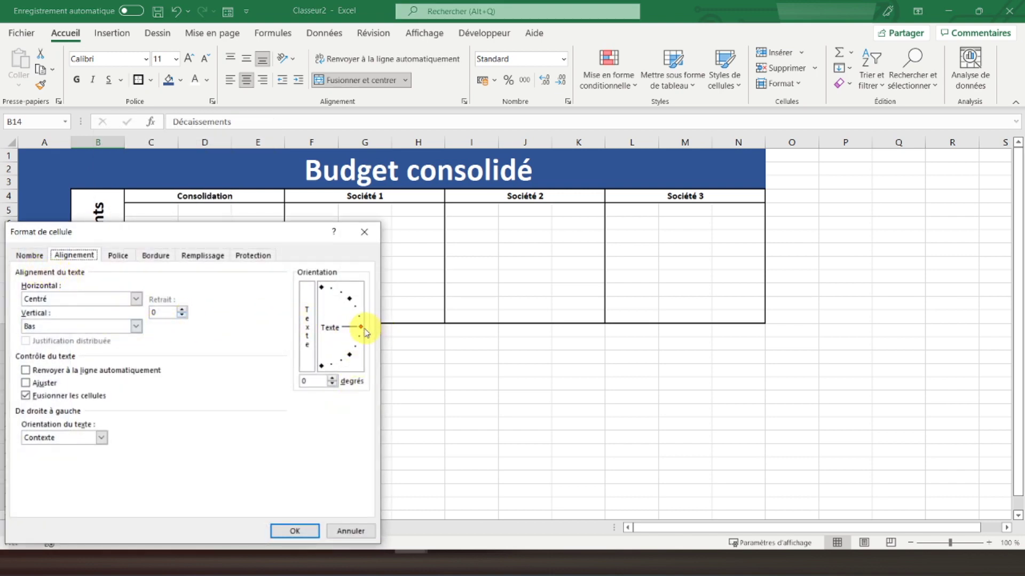
click(321, 288)
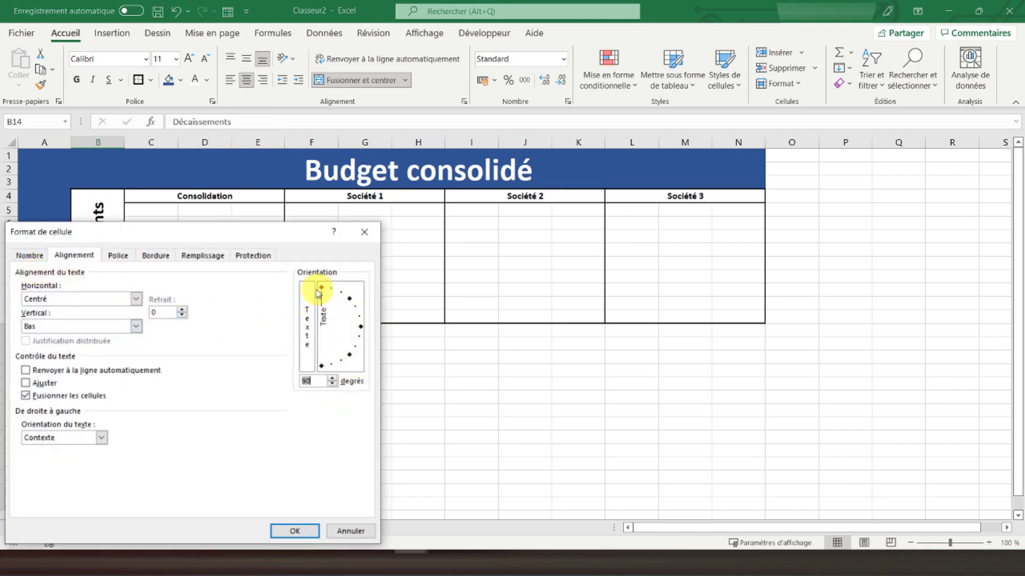
click(295, 531)
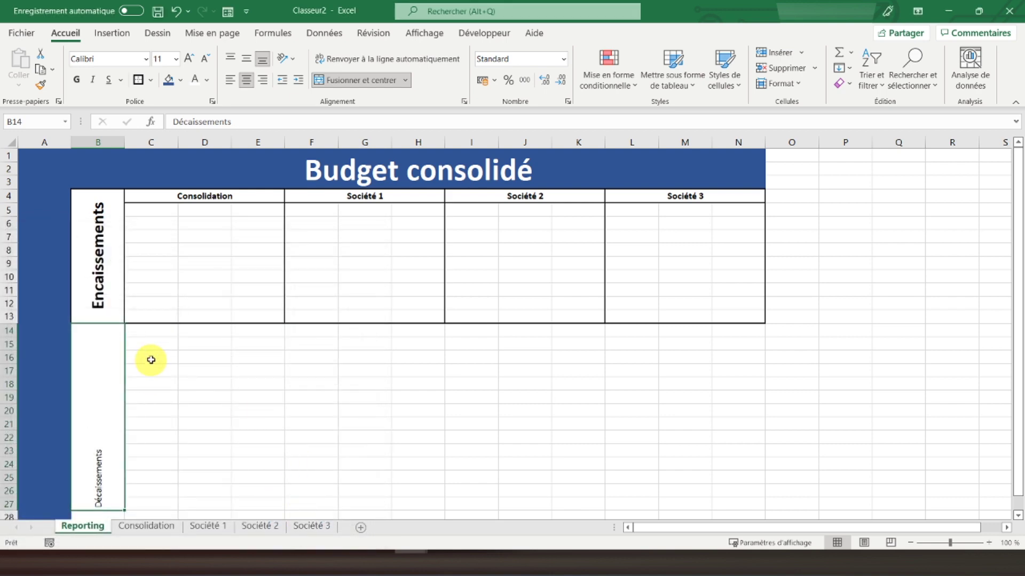
Step: Select C14:C27 and review the expense line labels on the Consolidation sheet
scroll(144, 356, down, 1)
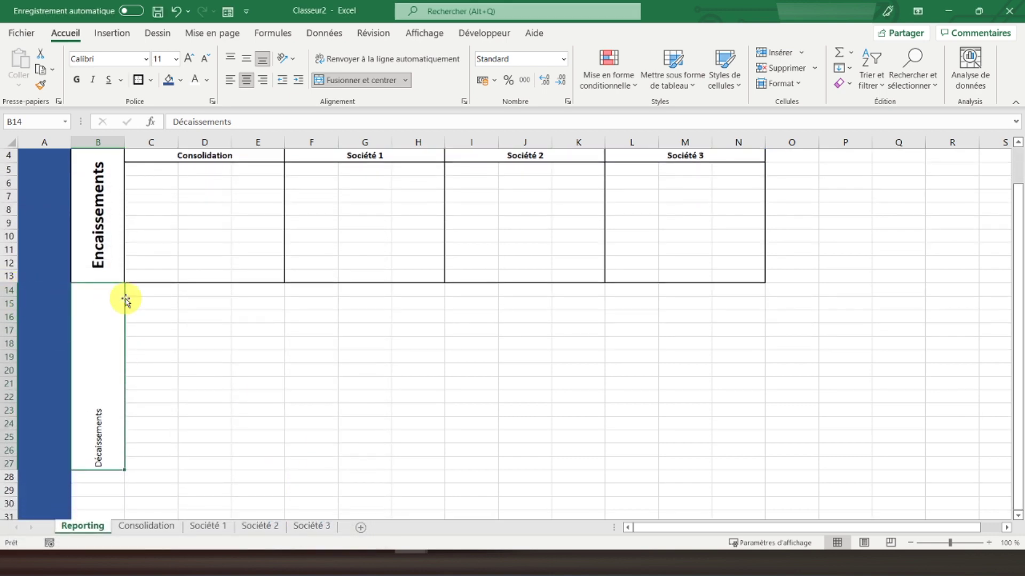
drag(141, 289, 139, 466)
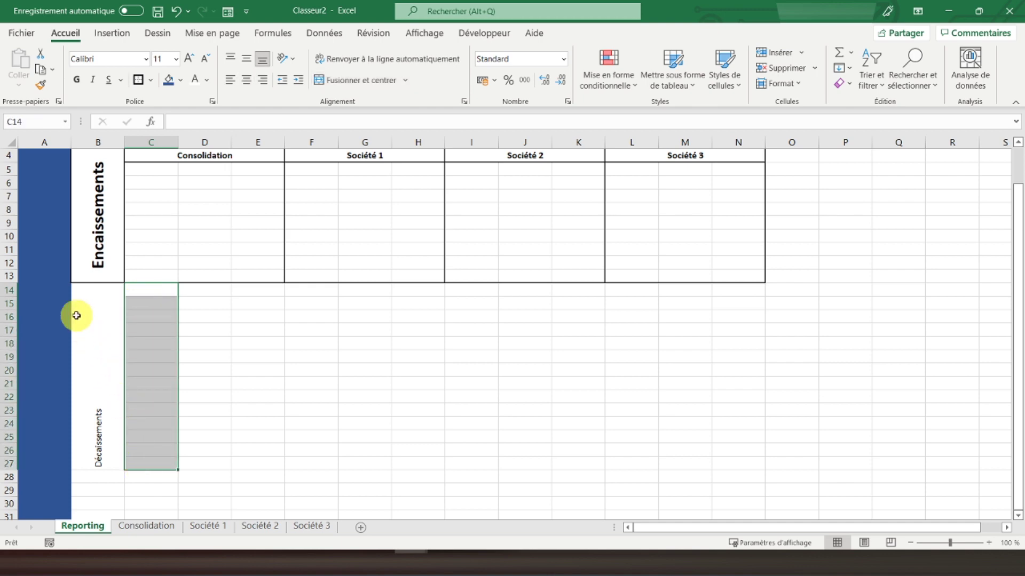
click(141, 526)
drag(120, 303, 131, 446)
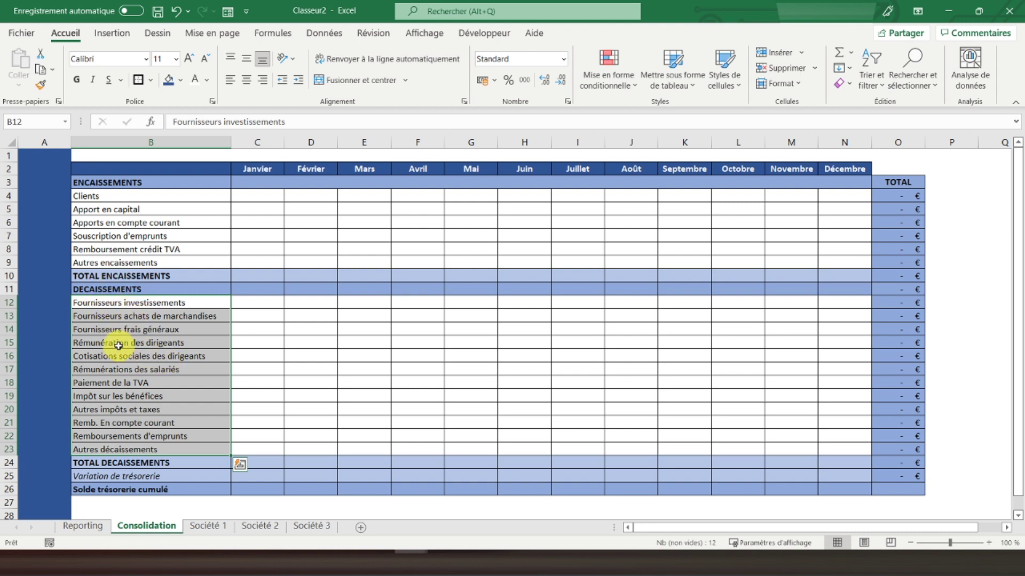
click(83, 527)
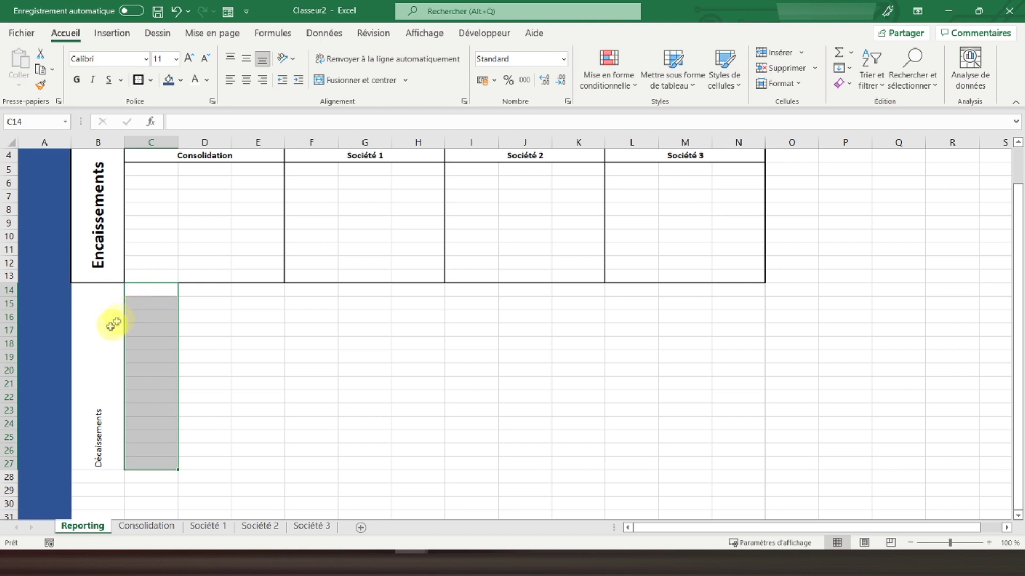
Step: Make Décaissements vertically centred, bold at 20 pt, with an outline border
click(98, 326)
click(248, 62)
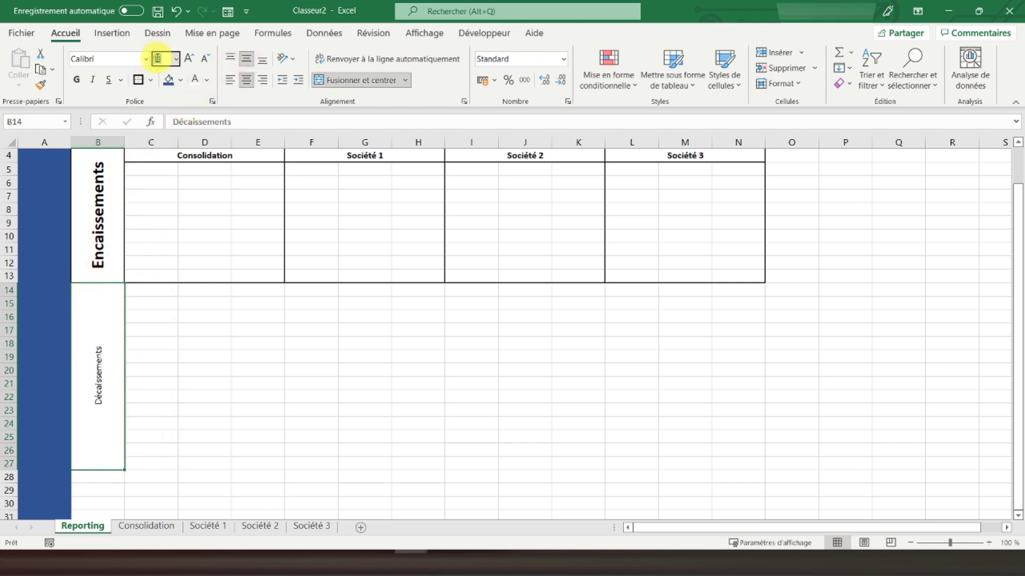
click(166, 59)
text(20)
key(Return)
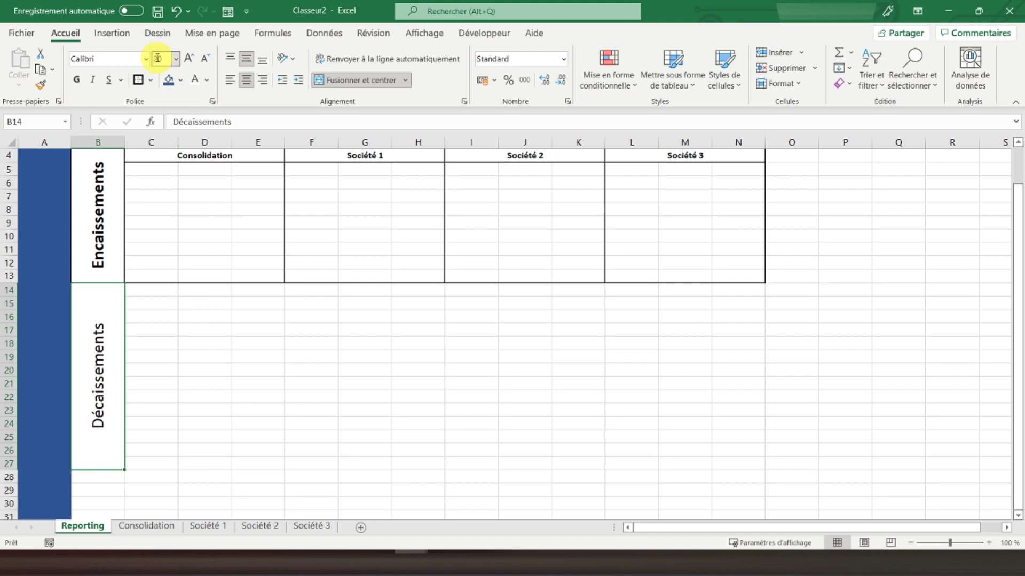
click(76, 79)
click(147, 293)
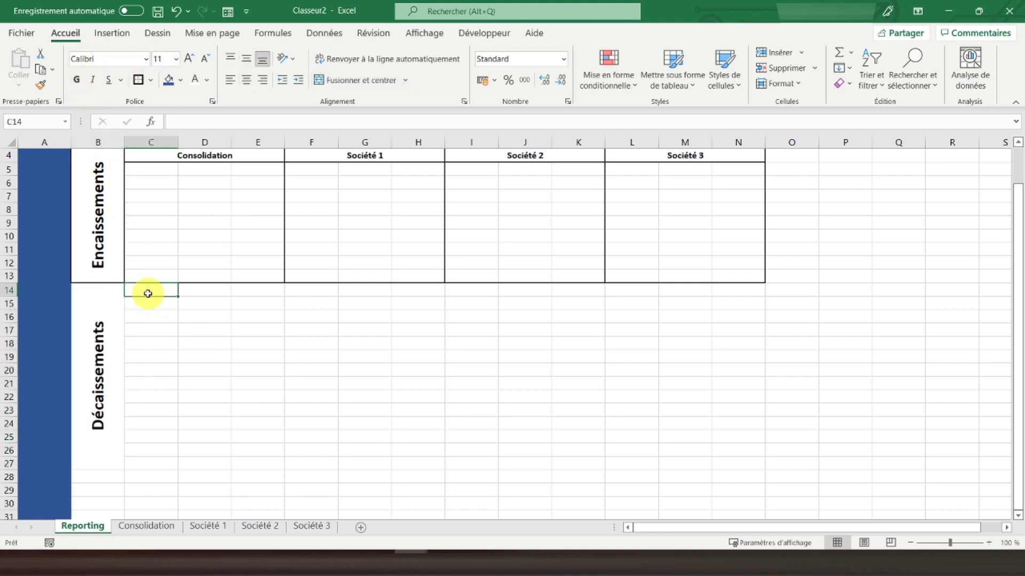
click(114, 298)
click(137, 79)
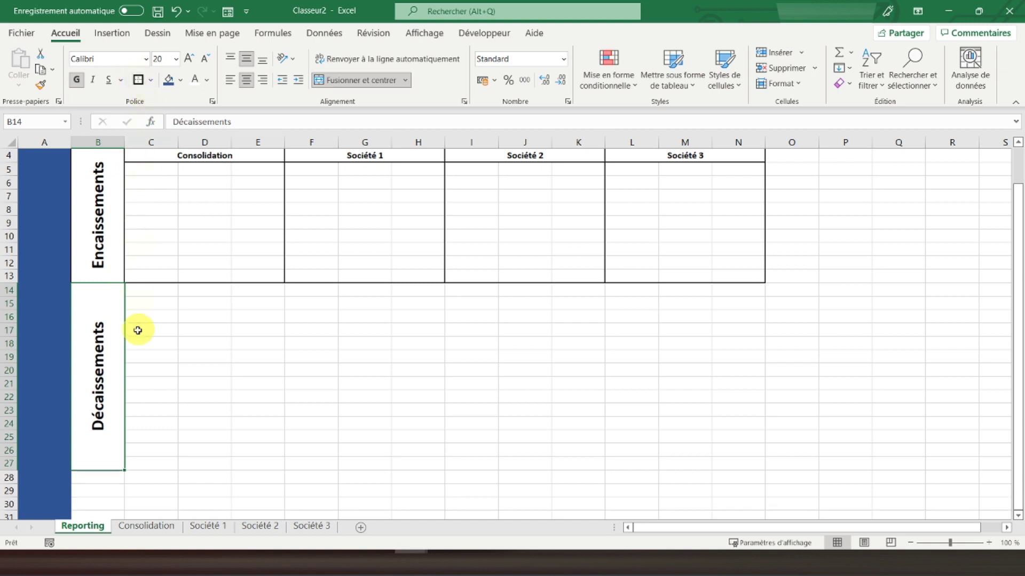
click(153, 293)
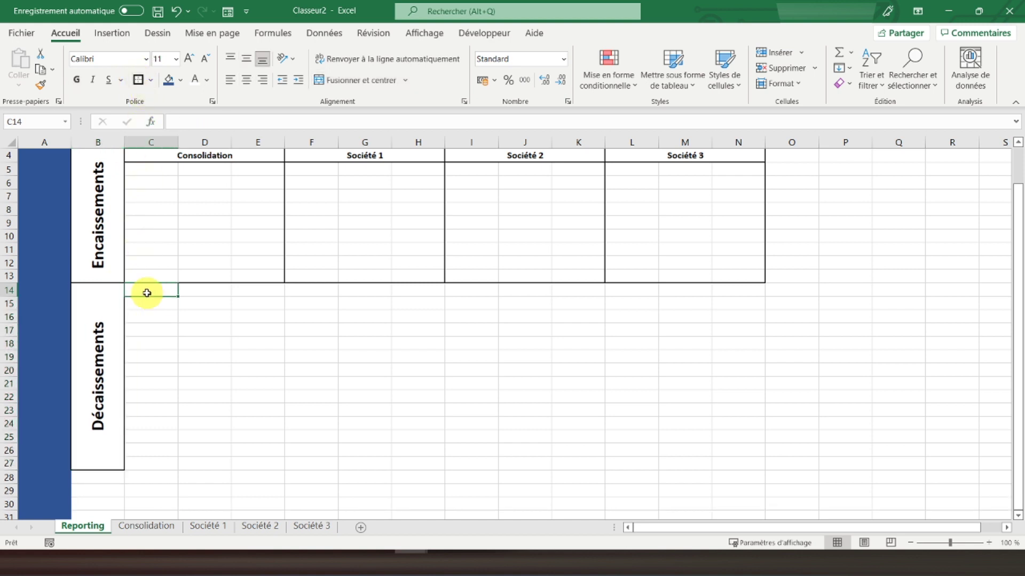
Step: Fill C14:E14 with black as a bar above the expenses
drag(150, 289, 270, 292)
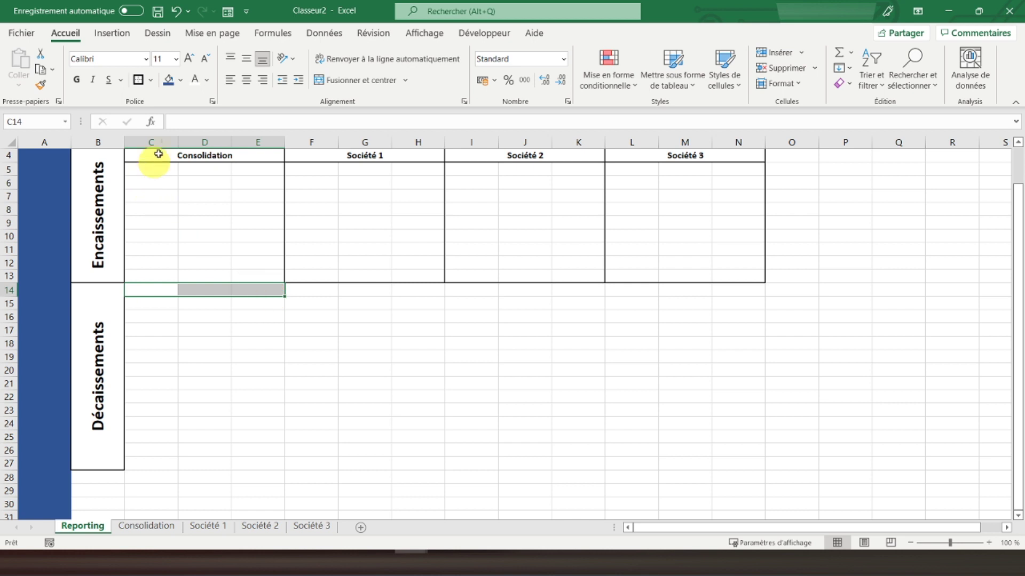
click(181, 80)
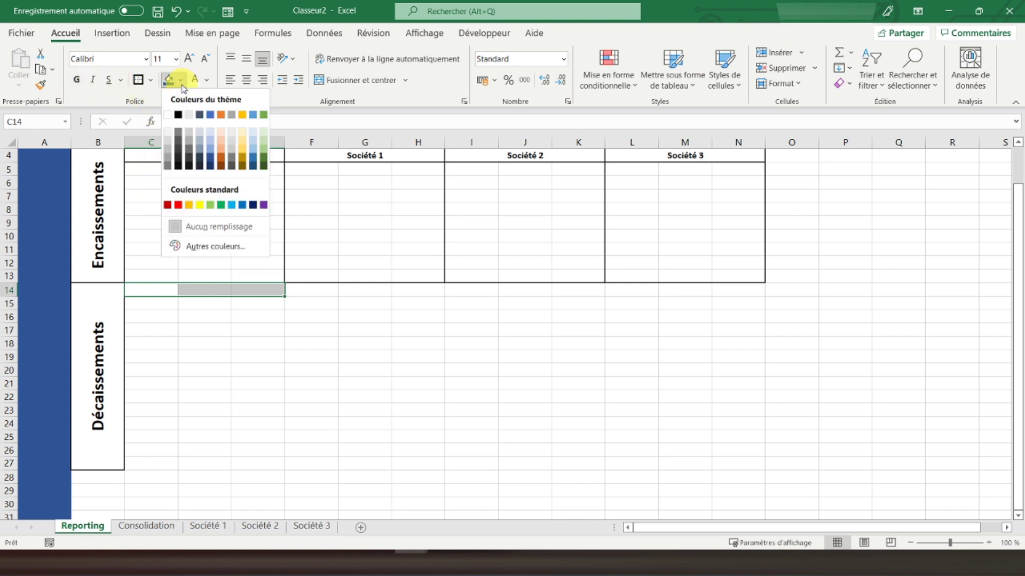
click(178, 115)
Step: Link C15 to =Consolidation!B12 and fill the formula down to row 27
click(155, 307)
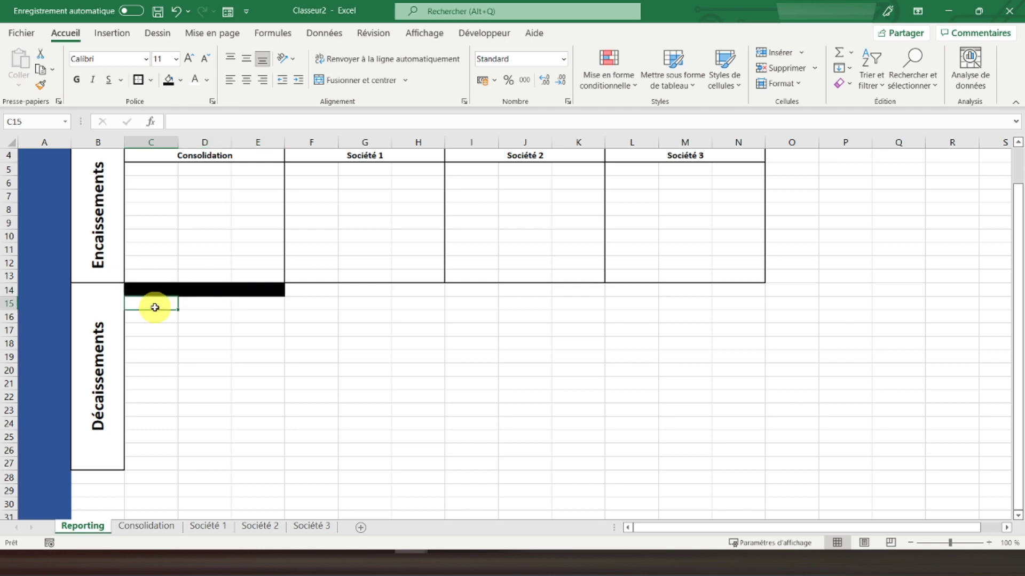
text(=)
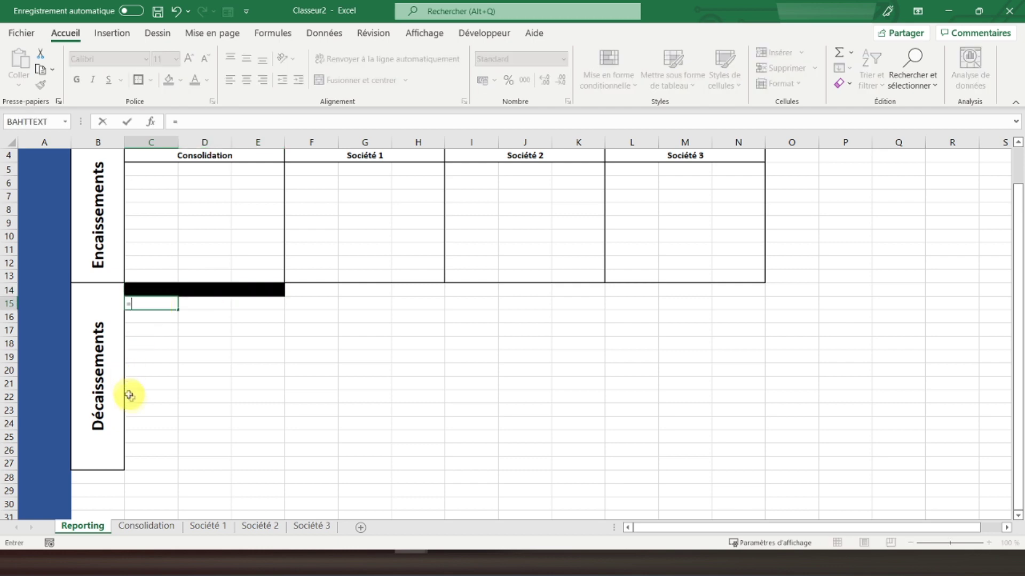
click(151, 528)
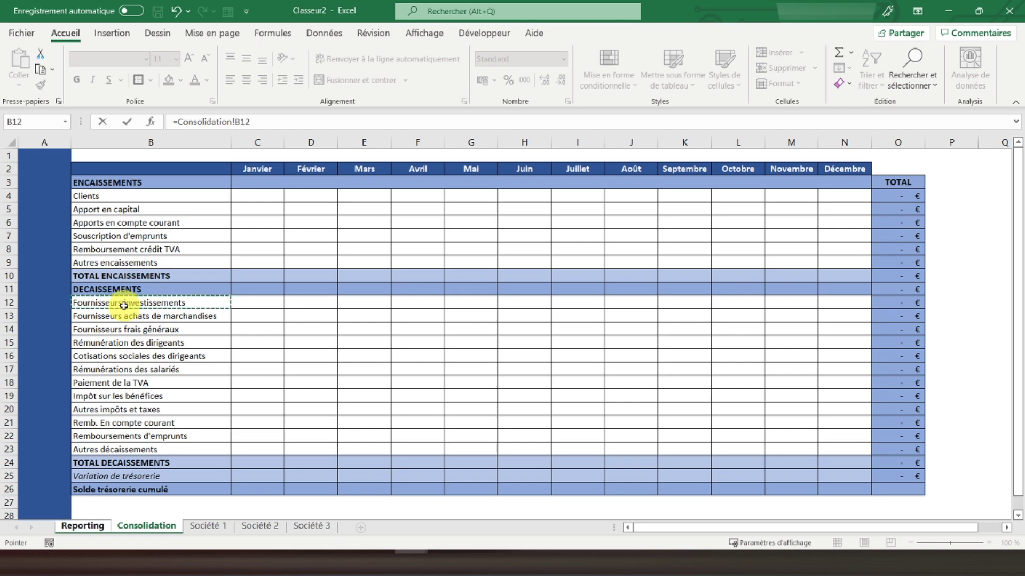
key(Return)
click(152, 304)
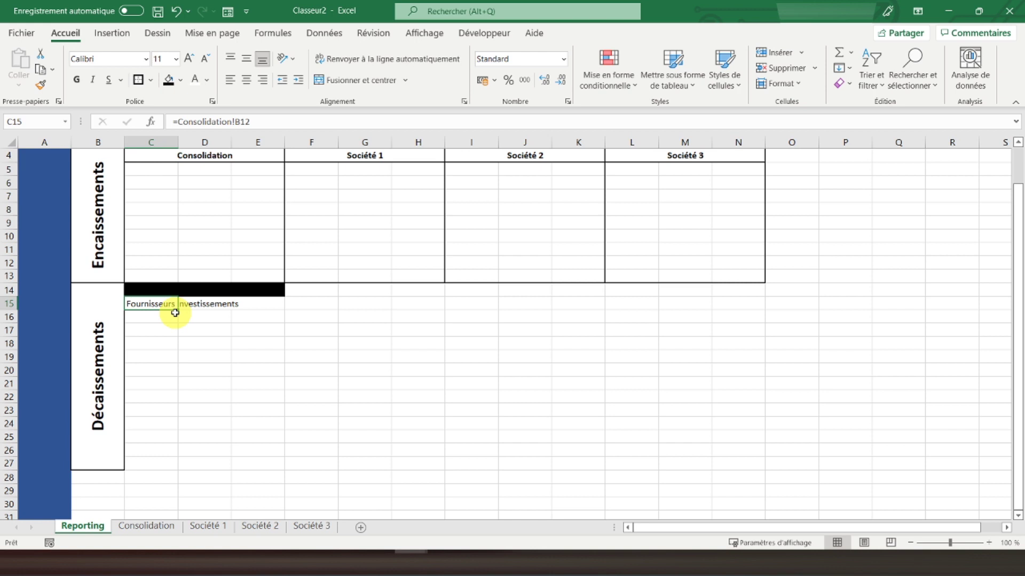
drag(179, 311, 185, 469)
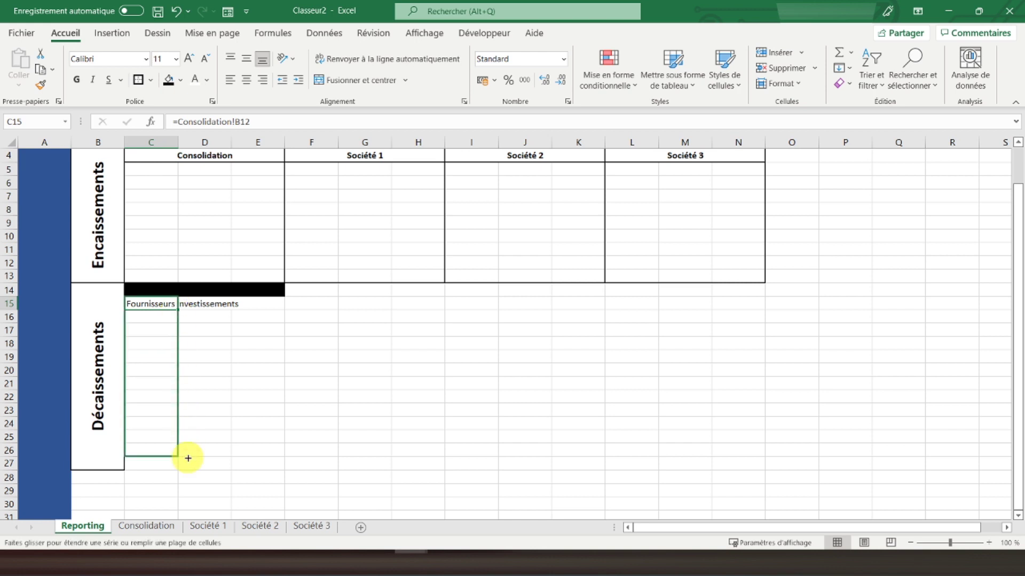
click(149, 331)
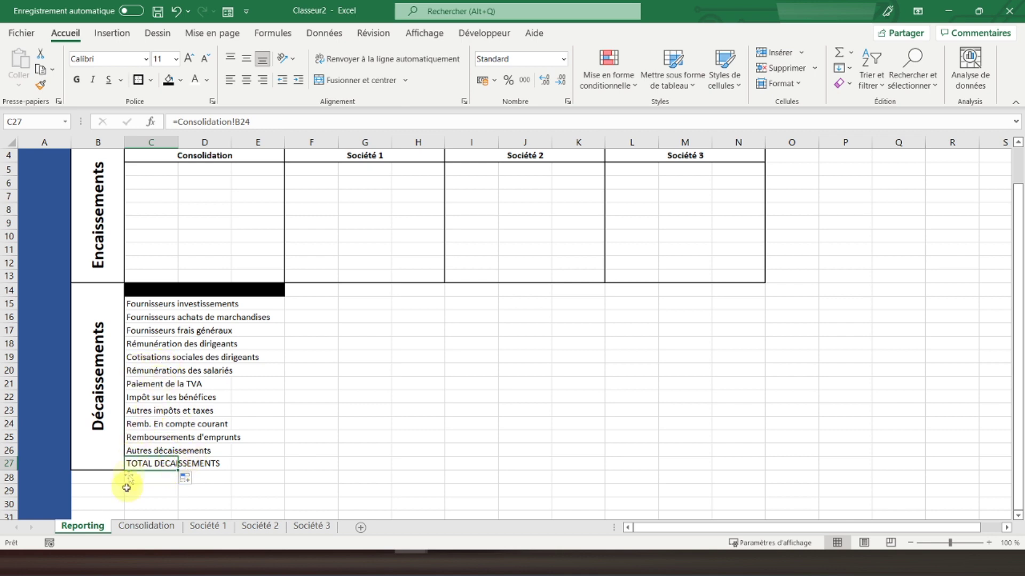
Step: Compare with the Consolidation sheet and delete the TOTAL DECAISSEMENTS line from C27
click(146, 526)
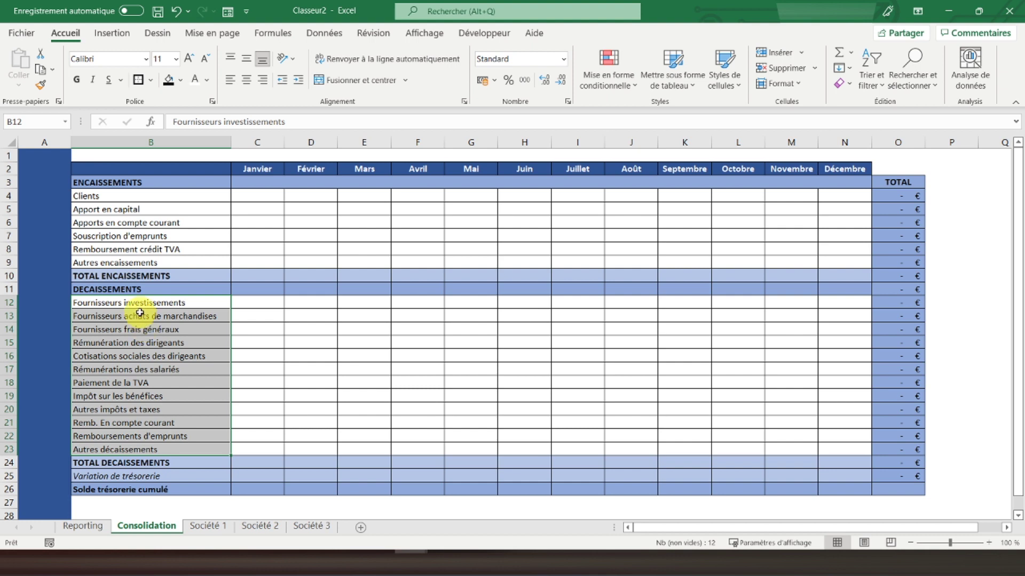
click(138, 319)
click(81, 526)
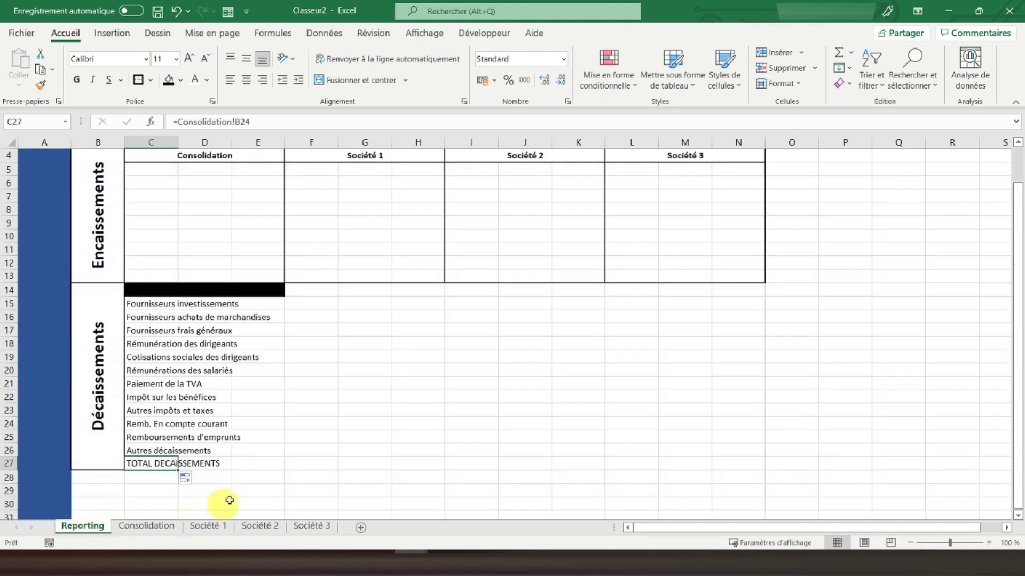
click(95, 404)
click(151, 460)
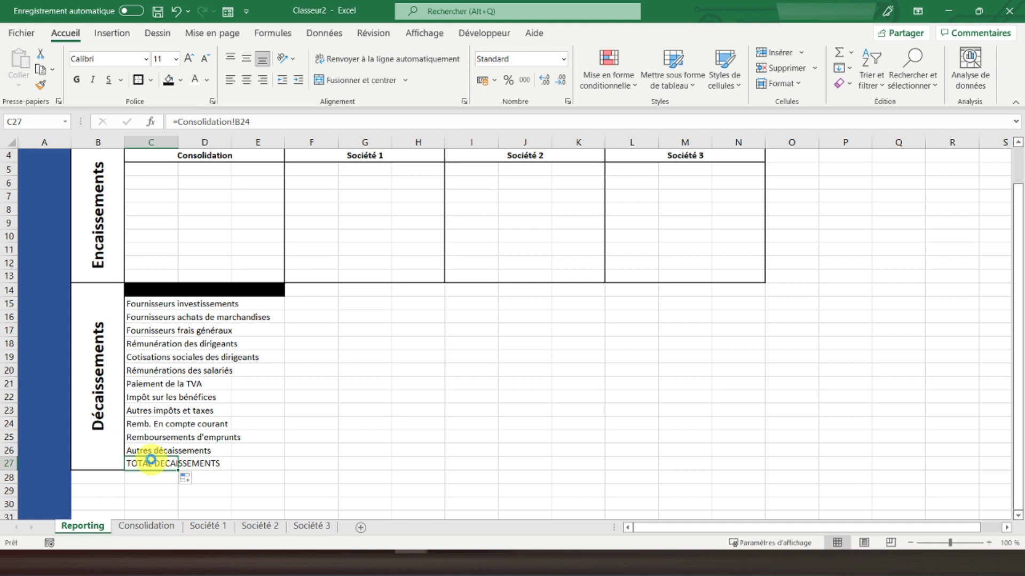
key(Delete)
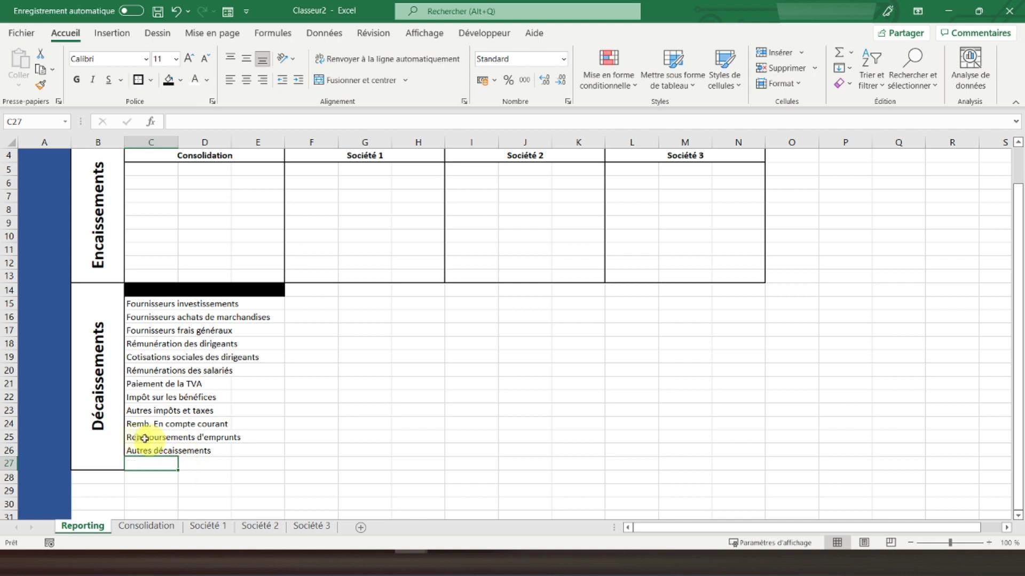
Step: Unmerge Décaissements and re-merge it across B14:B26 only
click(96, 389)
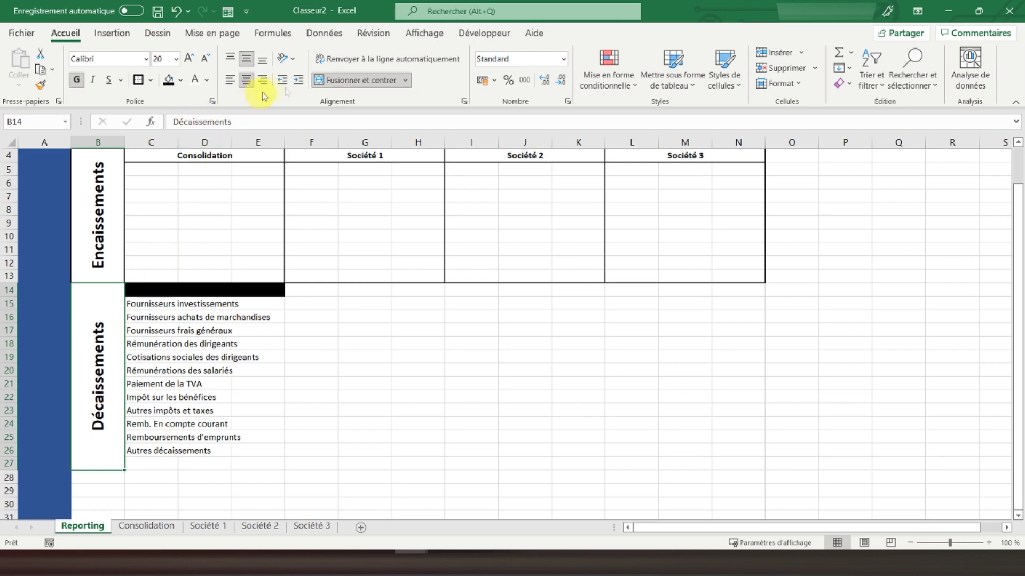
click(338, 84)
drag(99, 285, 88, 448)
click(361, 79)
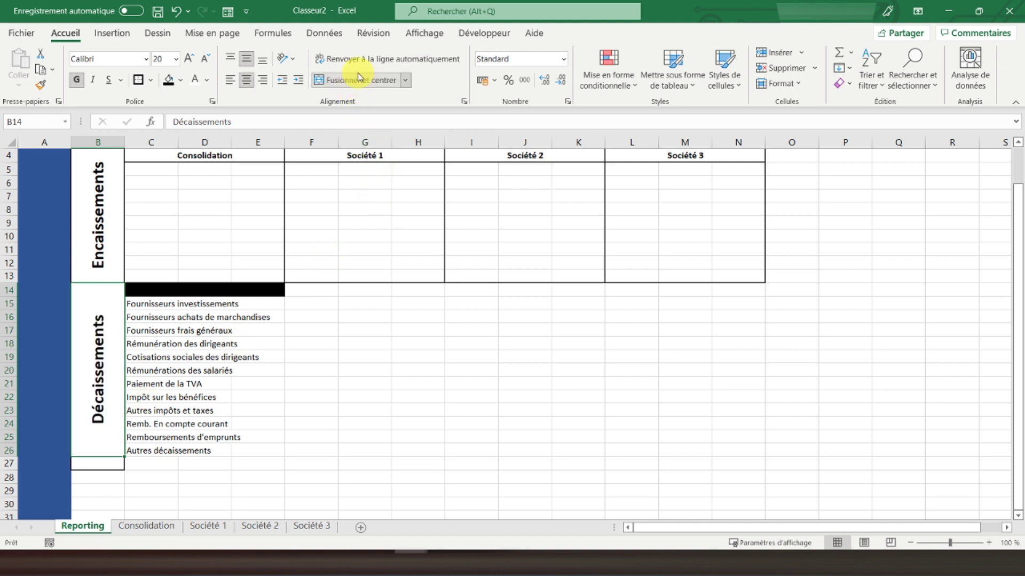
Step: Clear the leftover border on B27 and outline the shortened Décaissements label
click(94, 466)
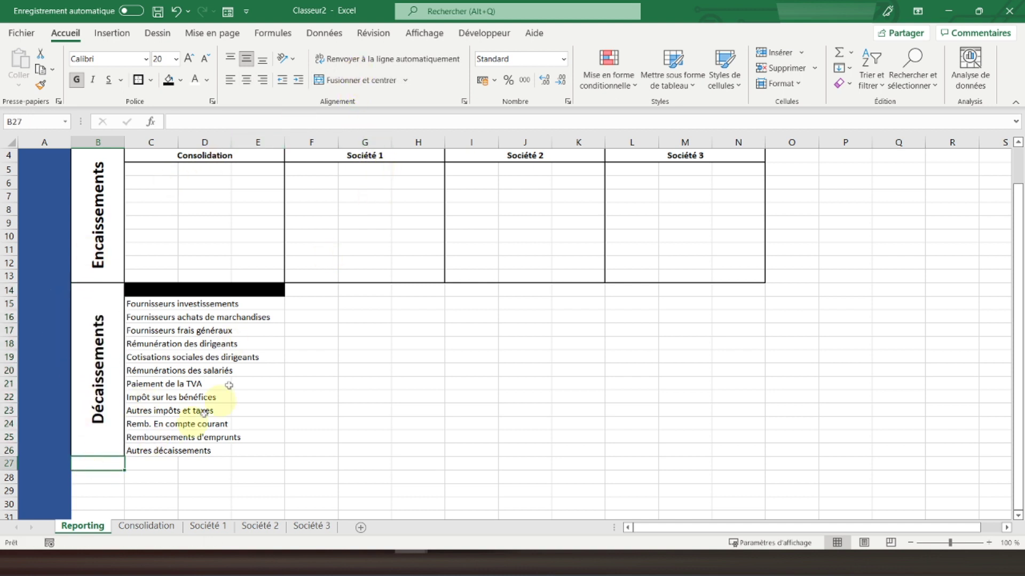
click(151, 79)
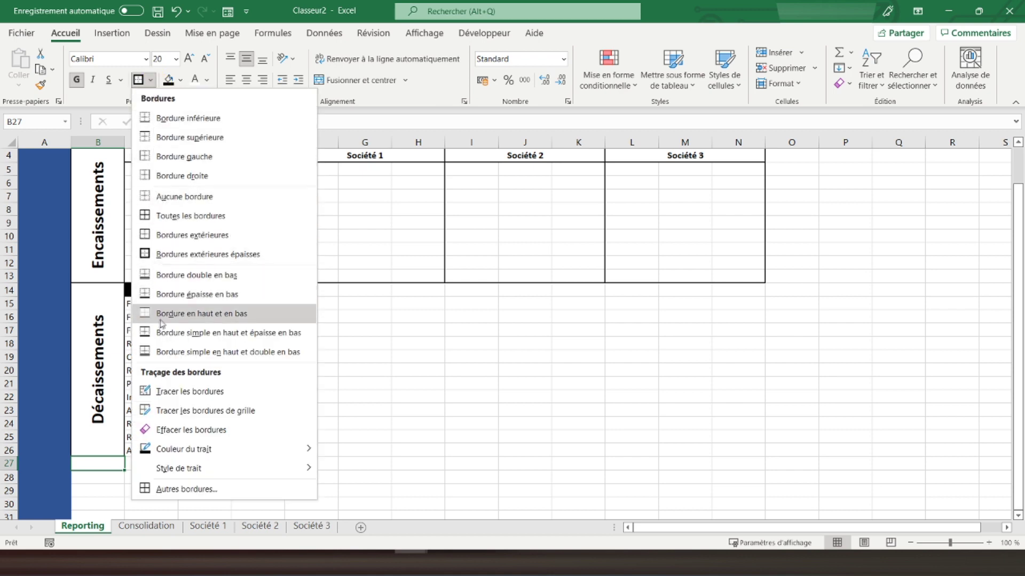
click(102, 312)
click(102, 313)
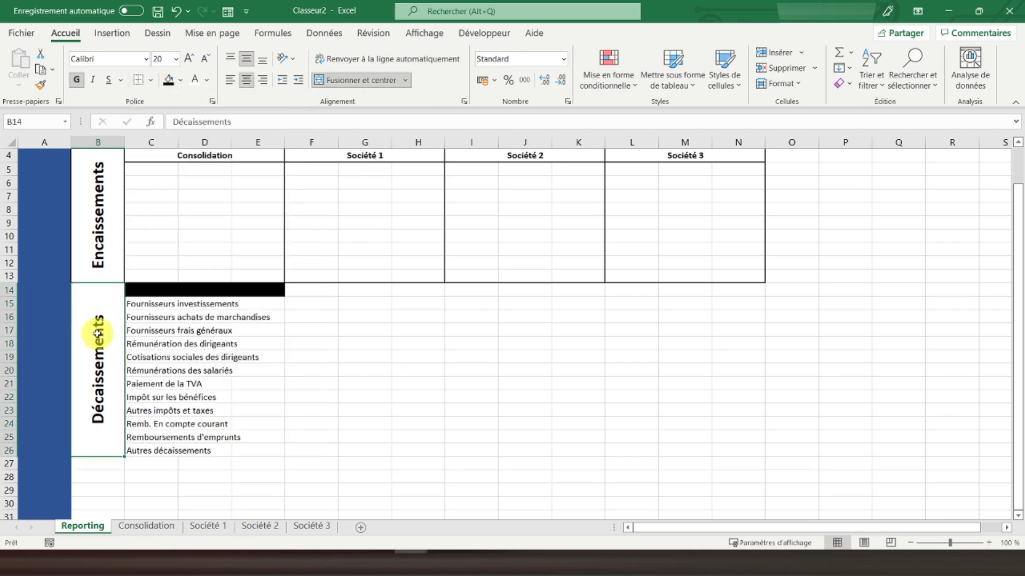
click(151, 80)
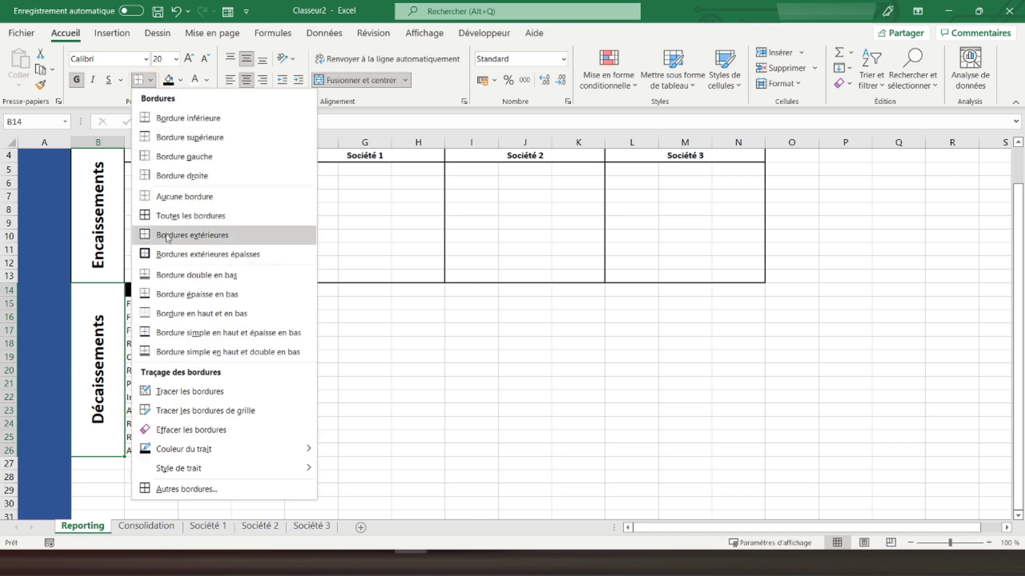
click(186, 235)
click(194, 302)
click(300, 294)
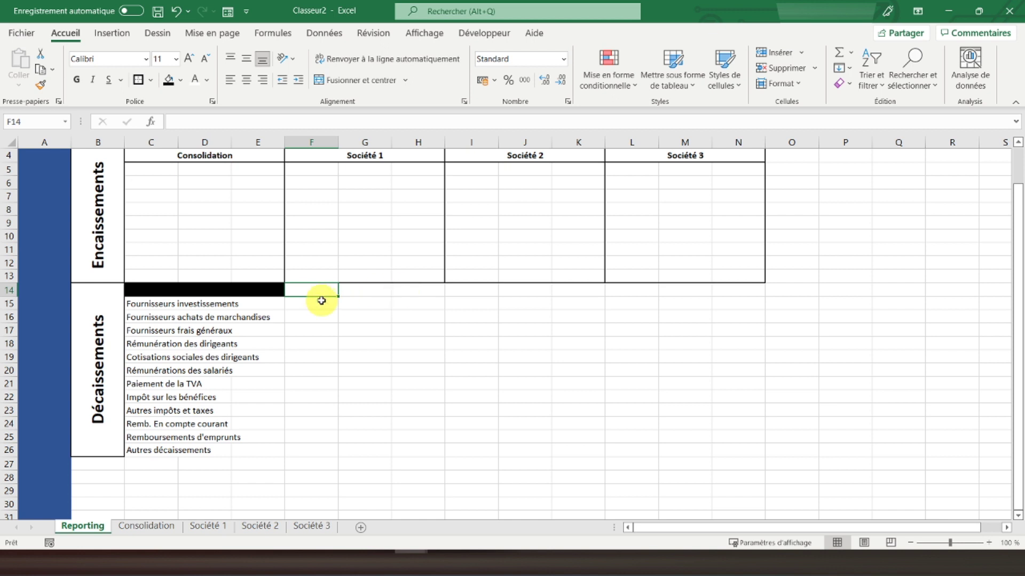
Step: Enter Consolidation in F14 and merge and centre it across F14:G14
text(Consolidation)
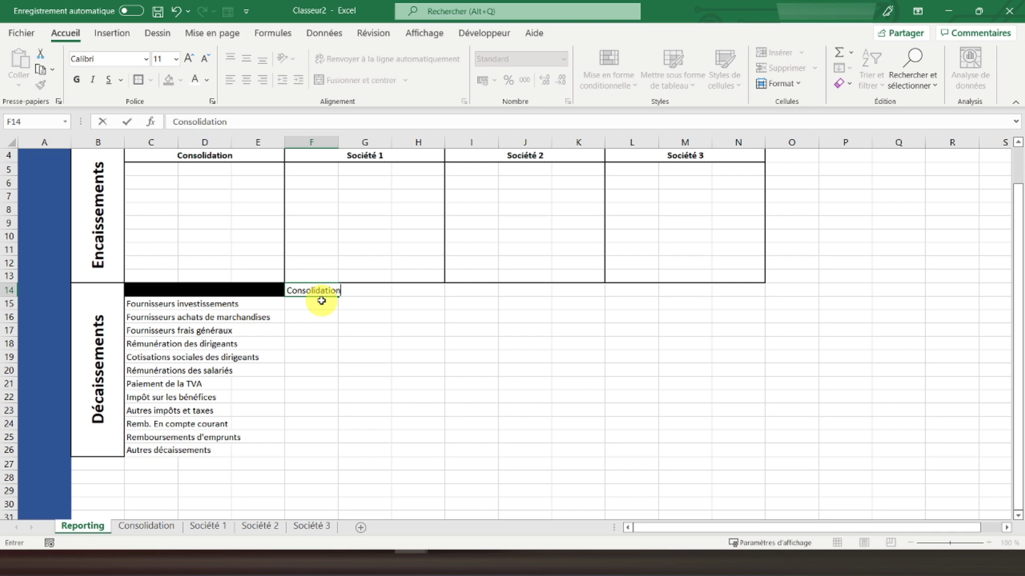
key(Return)
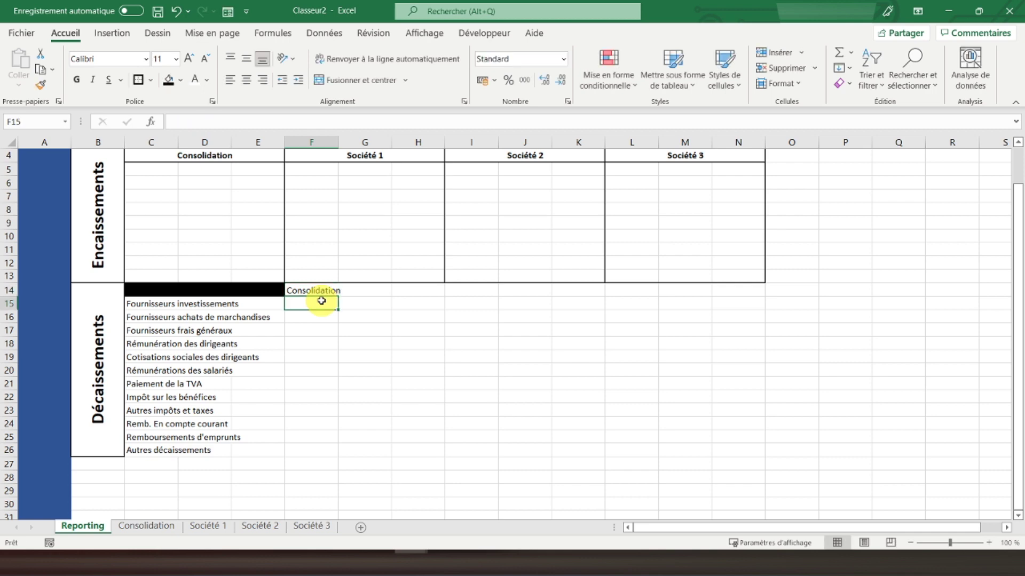
drag(325, 290, 365, 291)
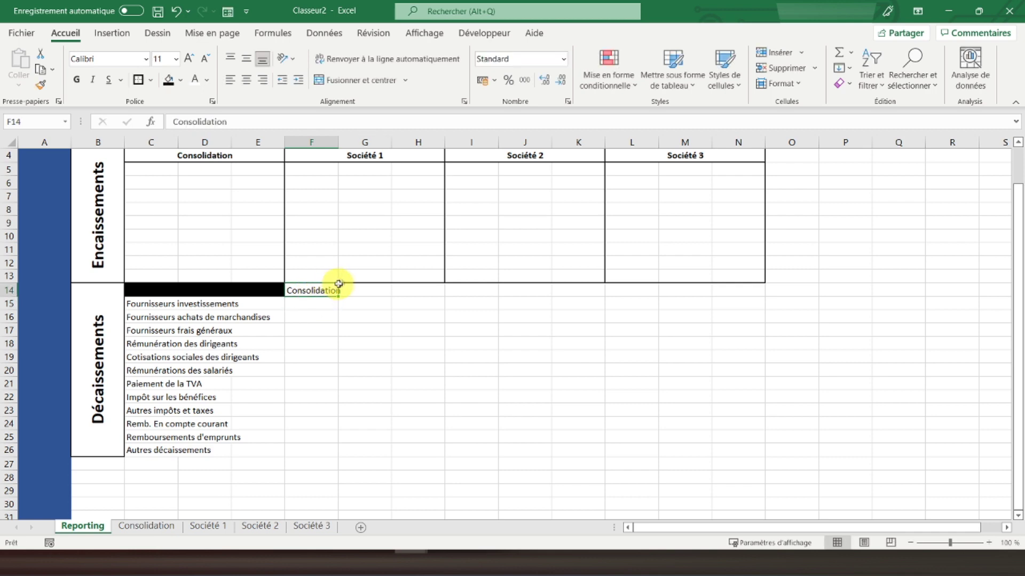
click(363, 80)
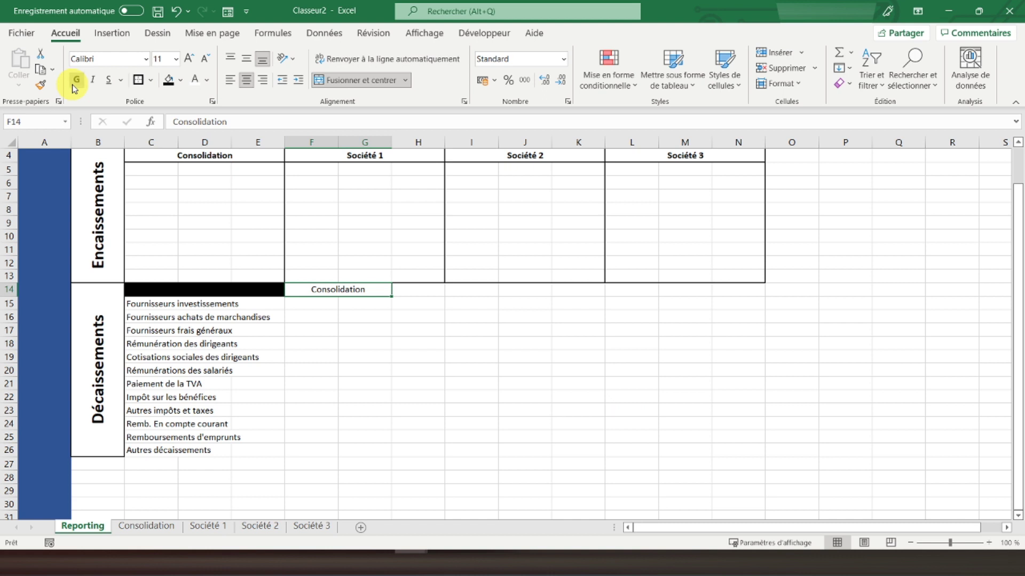
Step: Copy the Consolidation header into H14, J14 and L14
key(ctrl+c)
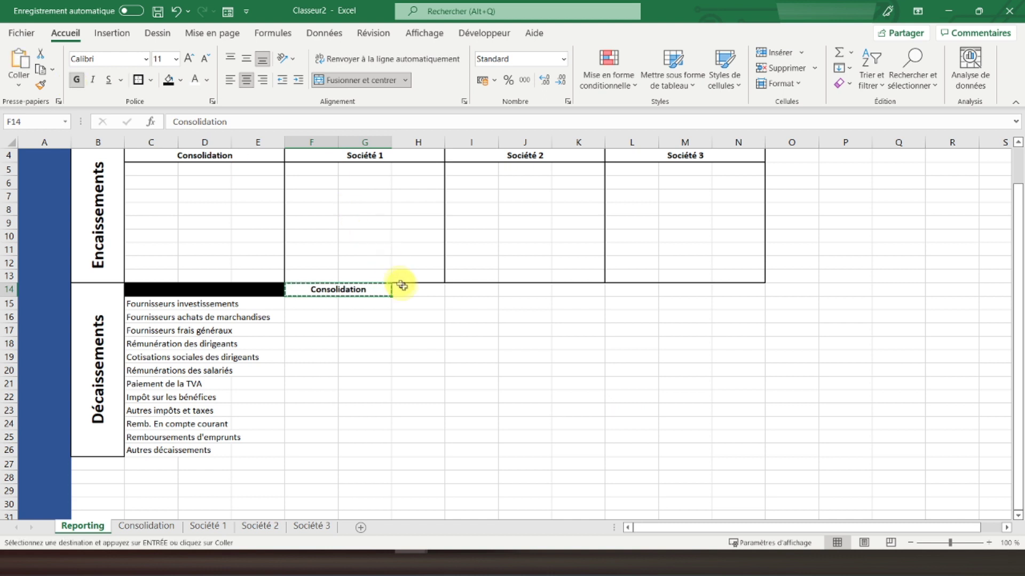
click(414, 292)
key(ctrl+v)
click(511, 291)
key(ctrl+v)
click(614, 290)
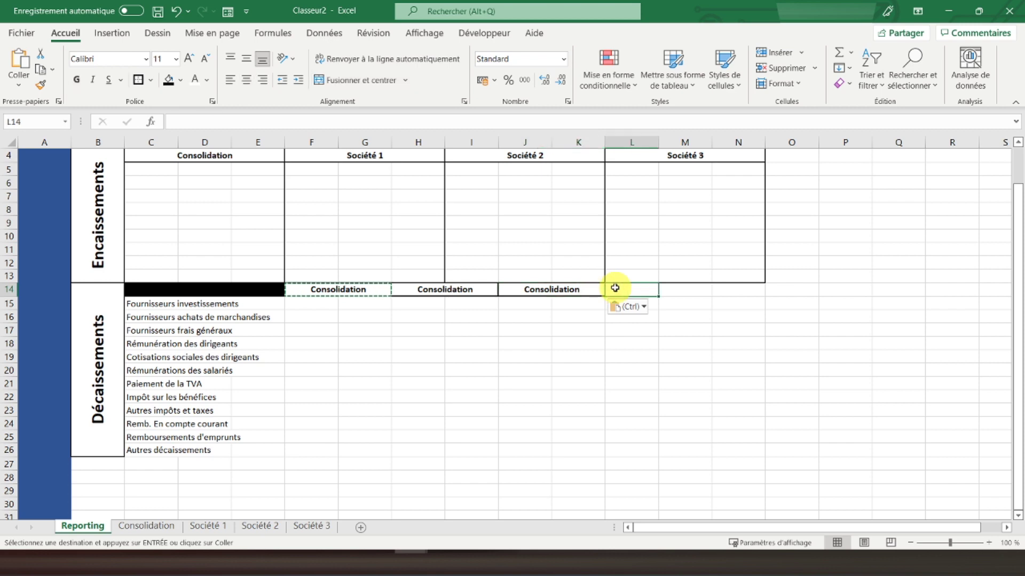
key(ctrl+v)
Step: Rename the copied headers to Société 1, Société 2 and Société 3
click(433, 289)
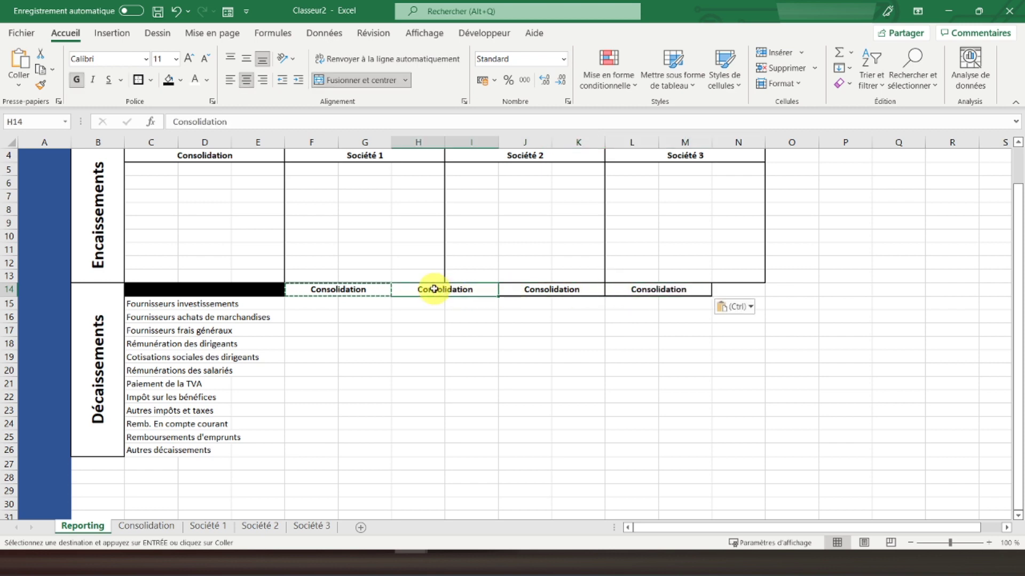
text(Société)
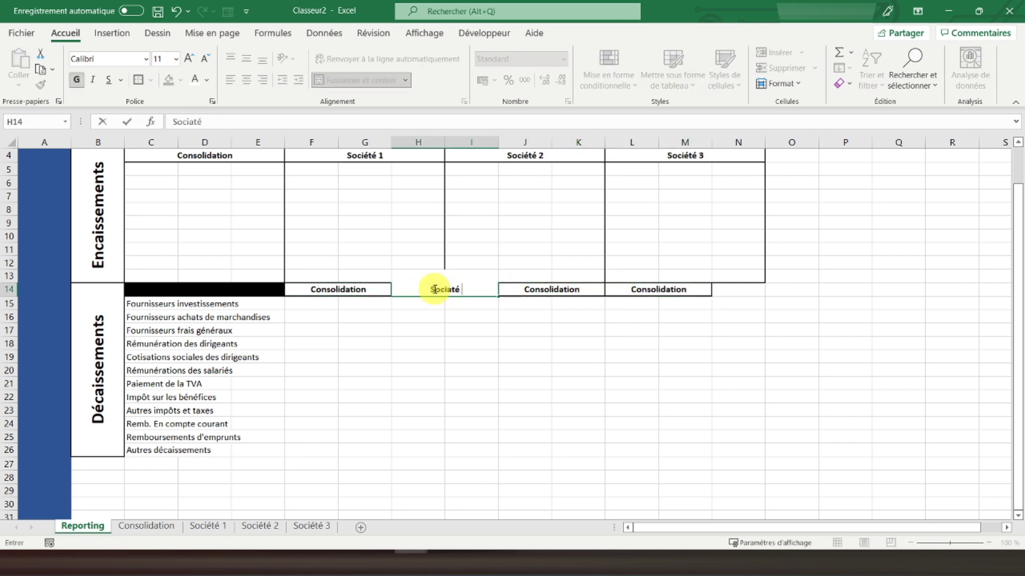
key(Tab)
text(So)
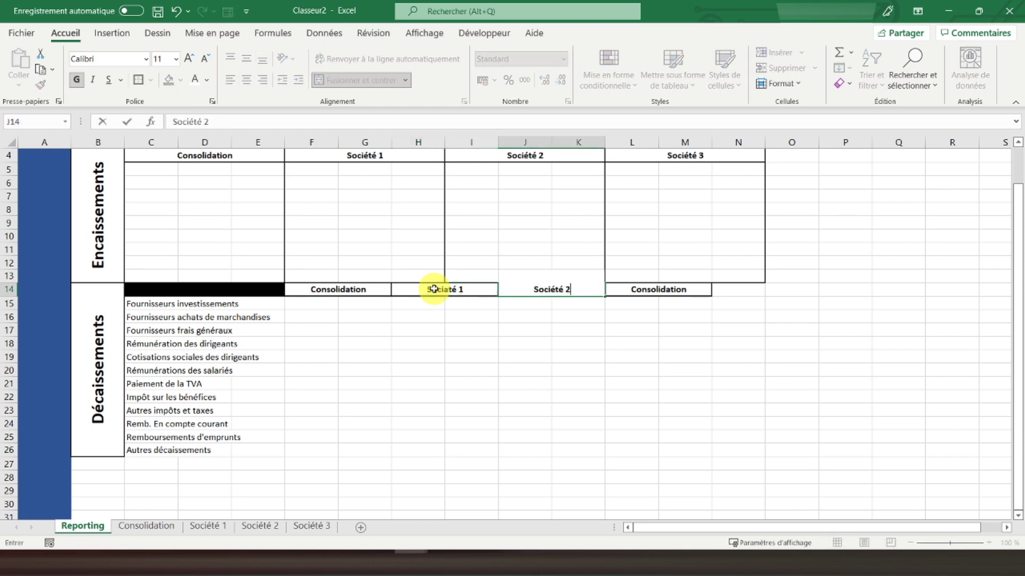
key(Tab)
text(Soc)
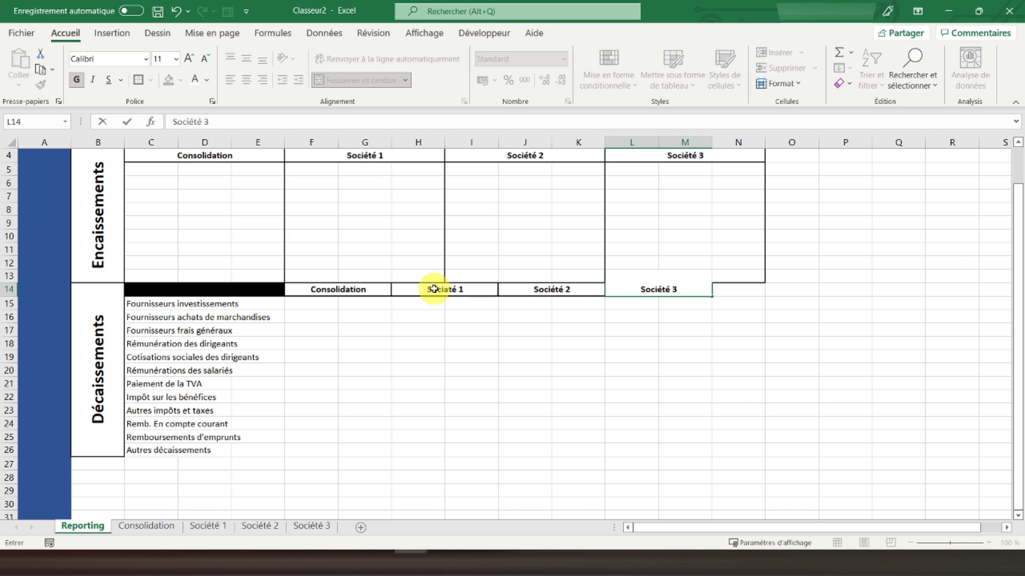
key(Return)
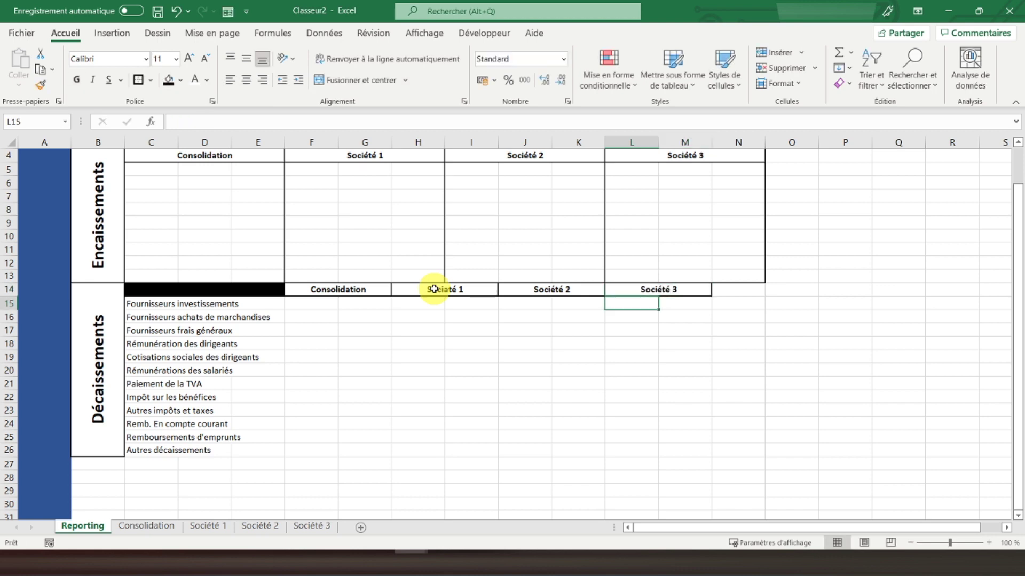
Step: Fill N14:N26 with black
drag(724, 289, 740, 451)
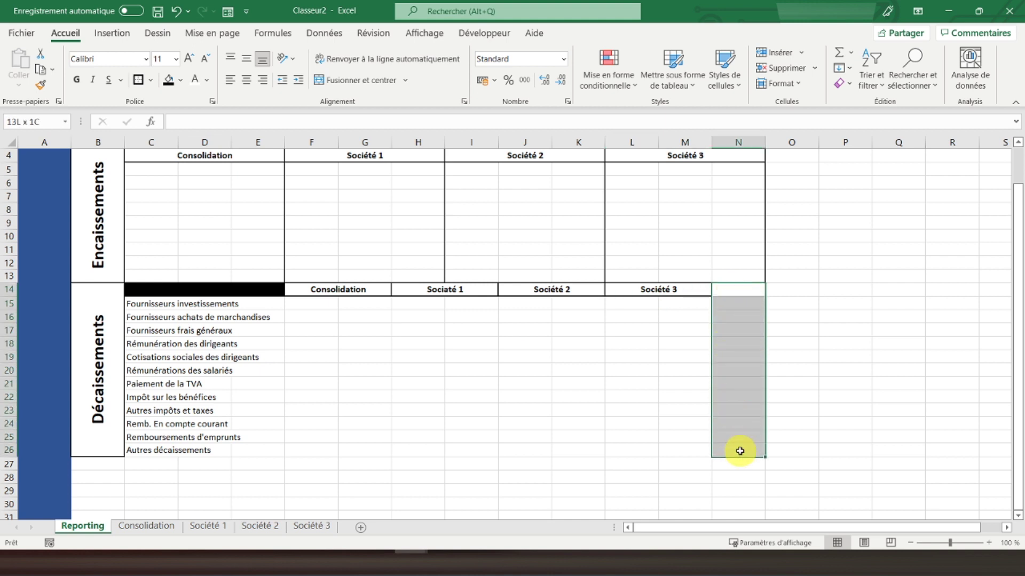
click(168, 81)
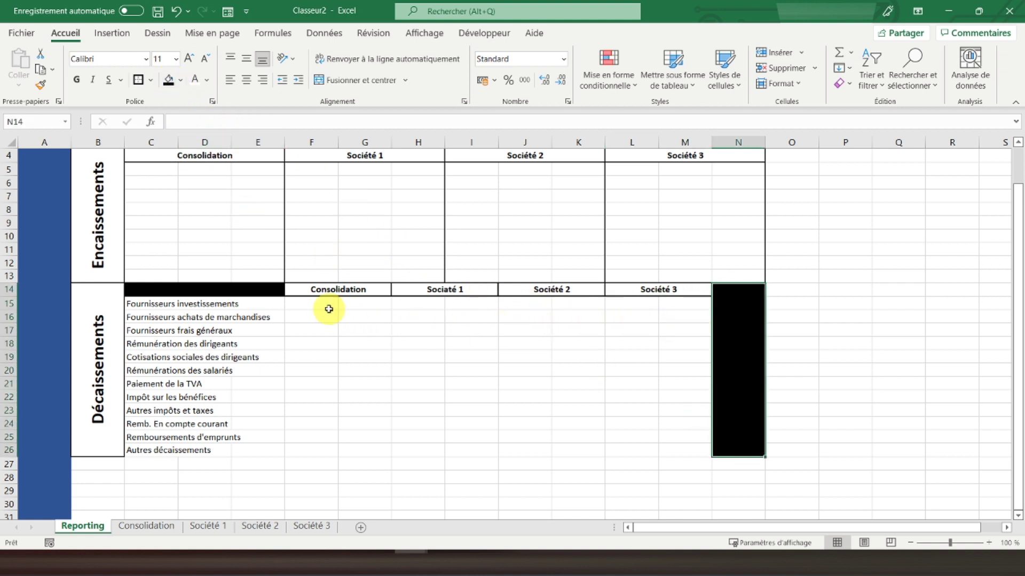
drag(308, 303, 357, 451)
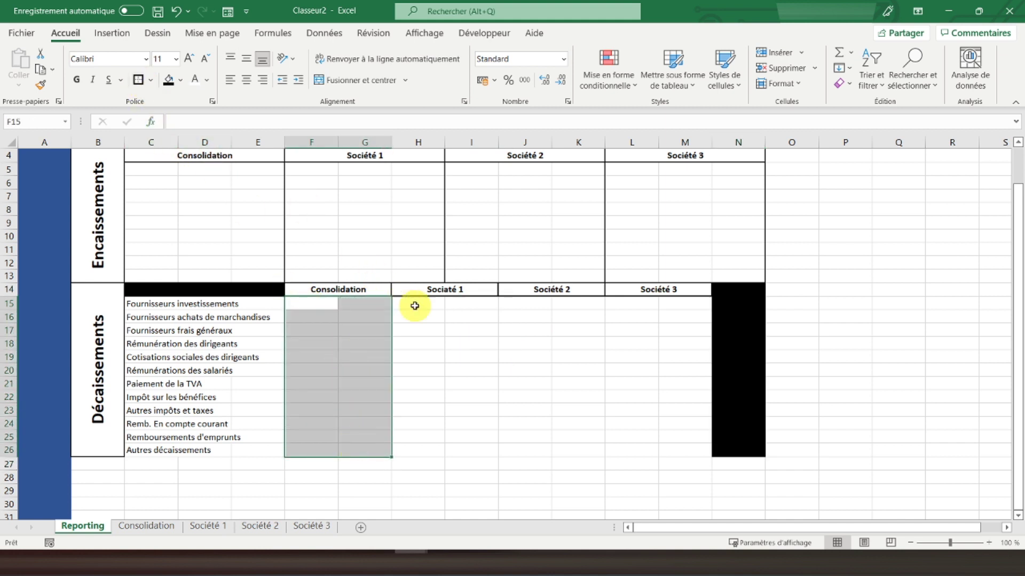
Step: Put outside borders around H15:I26, J15:K26, L15:M26 and the C15:E26 label block
mouse_move(417, 303)
mouse_down()
mouse_move(458, 354)
mouse_move(489, 447)
mouse_move(475, 451)
mouse_up()
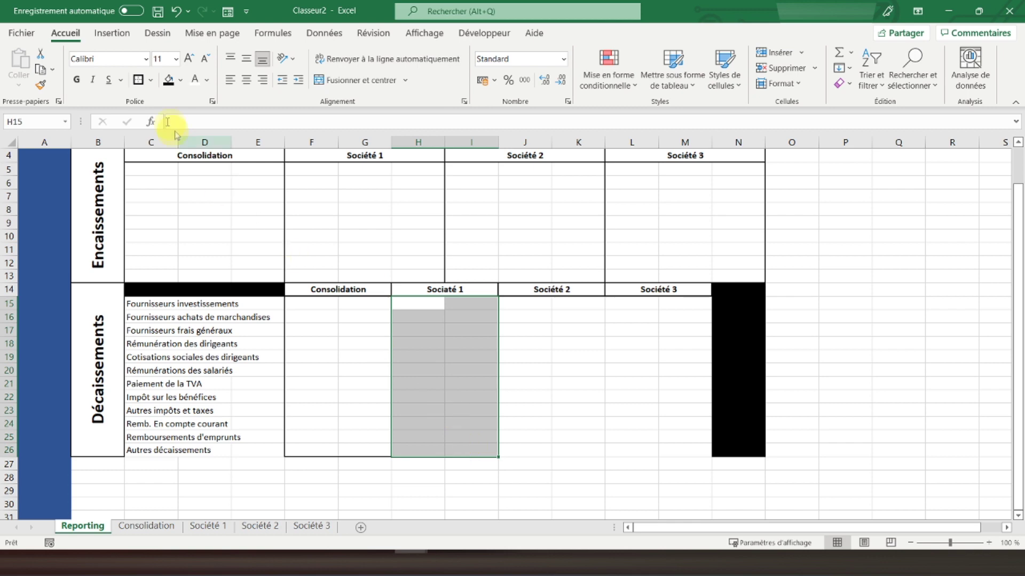
click(138, 80)
mouse_move(510, 303)
mouse_down()
mouse_move(588, 389)
mouse_move(592, 454)
mouse_up()
click(138, 80)
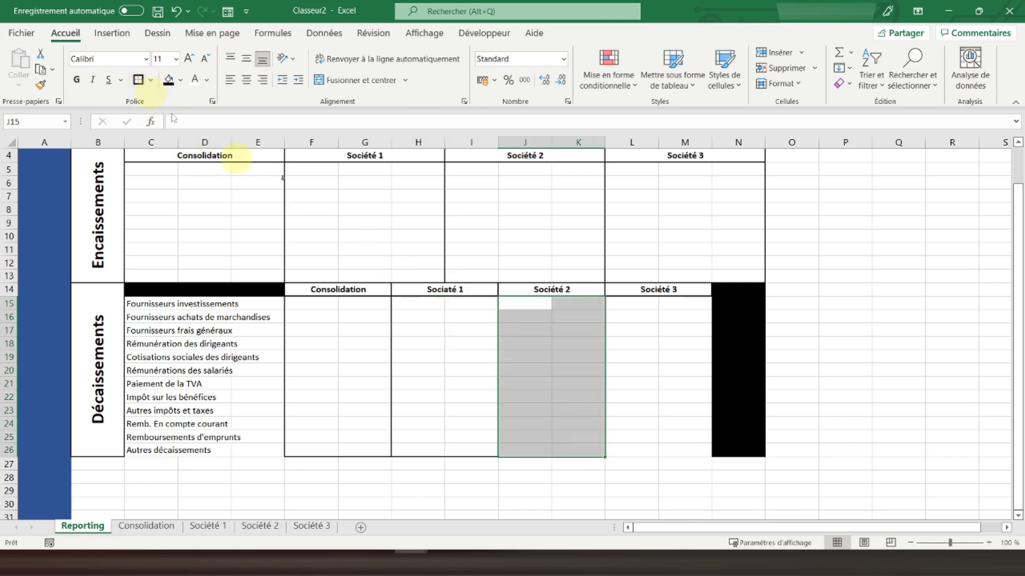
mouse_move(623, 308)
mouse_down()
mouse_move(670, 343)
mouse_move(688, 451)
mouse_up()
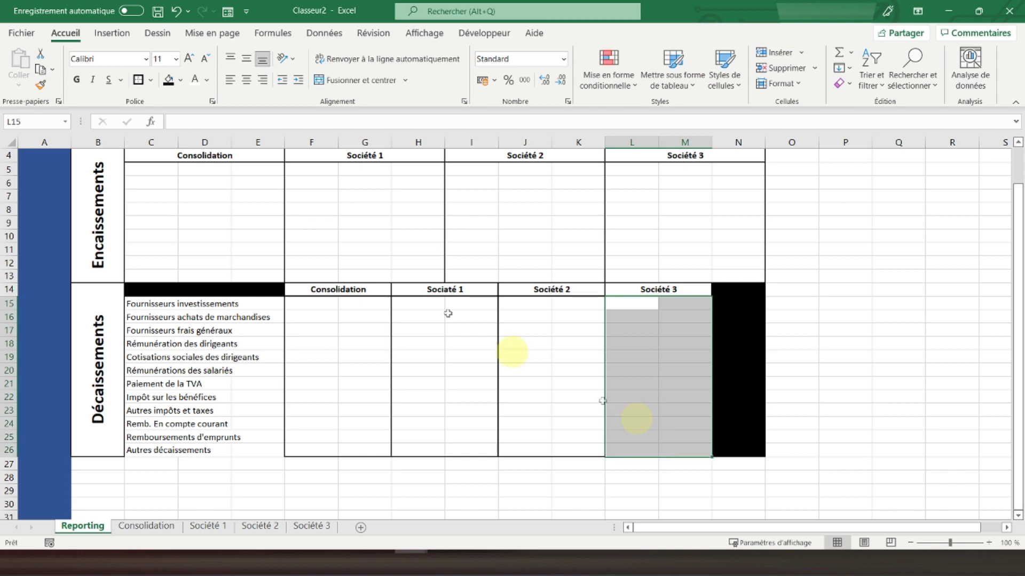
click(138, 80)
drag(160, 303, 247, 445)
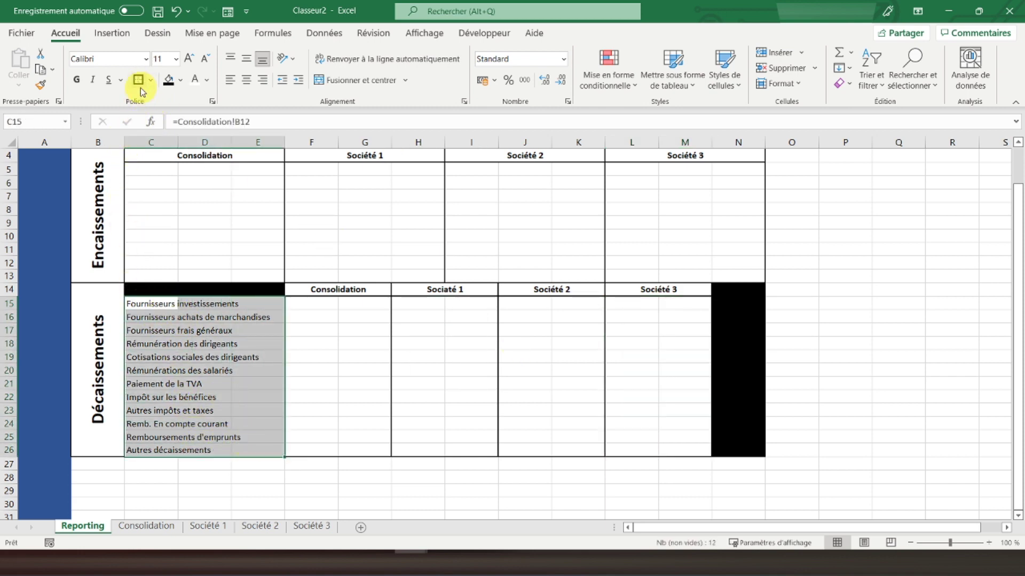
click(142, 368)
scroll(277, 390, up, 1)
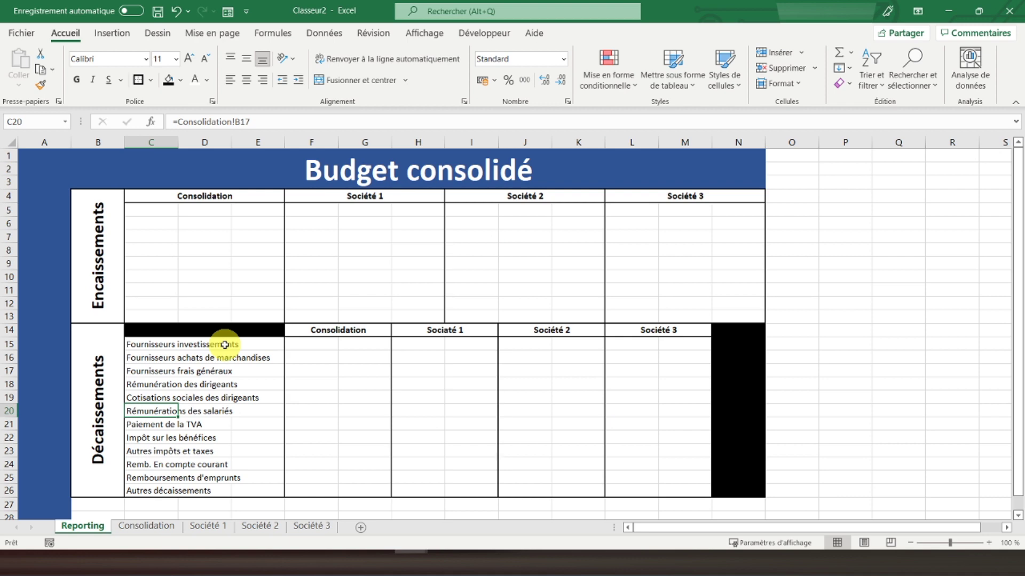
Step: Enter the label Trésorerie in B27
scroll(224, 345, down, 2)
scroll(201, 343, down, 1)
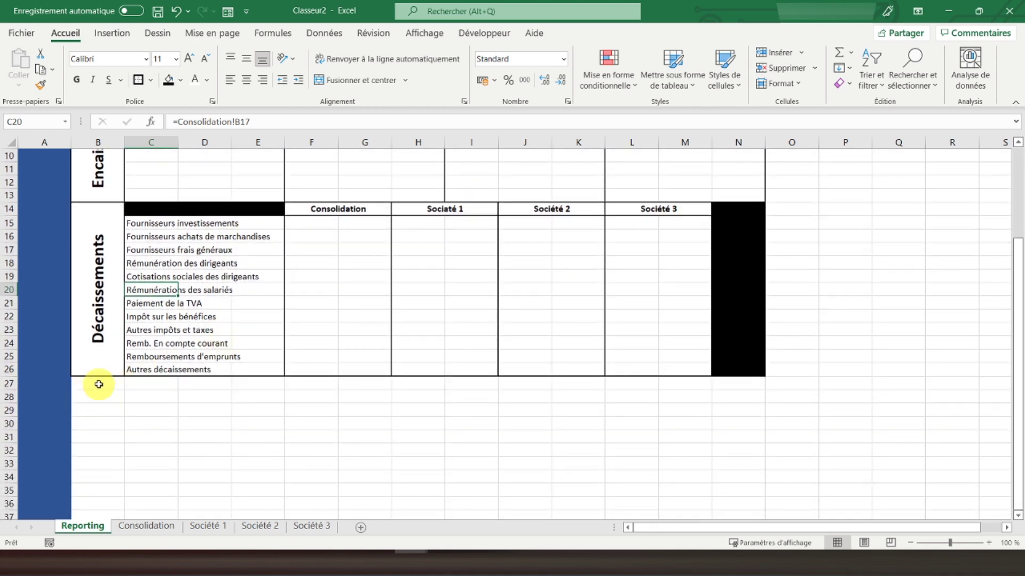
click(99, 384)
scroll(99, 384, down, 1)
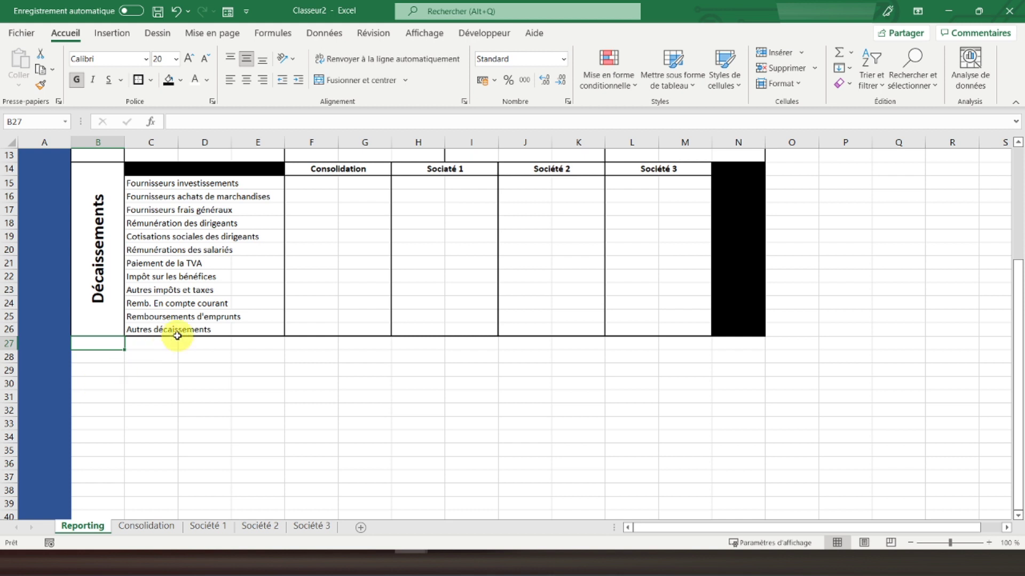
text(Trésorerie)
key(Return)
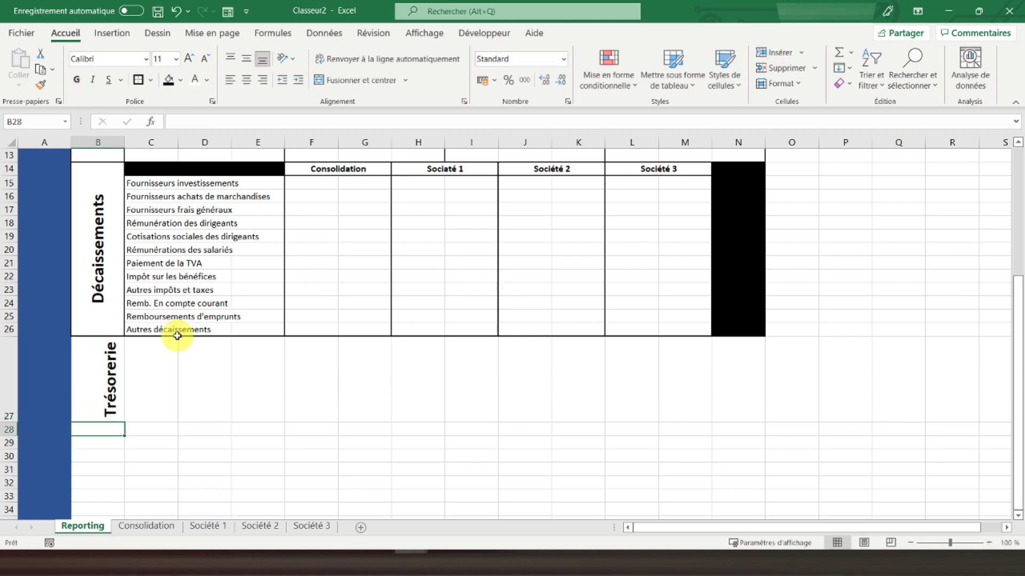
Step: Merge B27:B40 into one Trésorerie cell and give it an outside border
key(Up)
key(shift+Down)
key(shift+Down)
key(shift+Down)
key(shift+Down)
key(shift+Down)
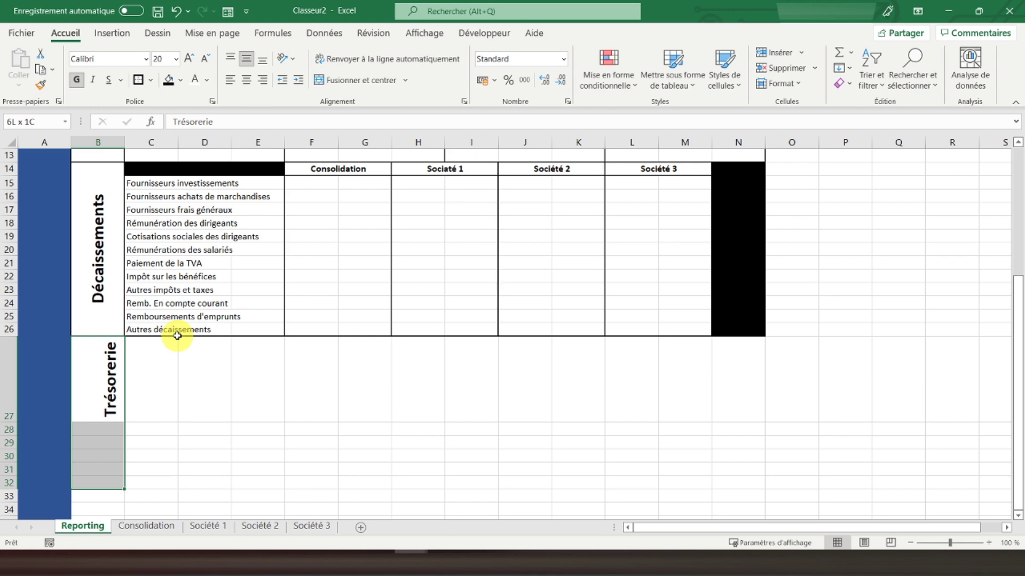
key(shift+Down)
key(shift+Down)
key(shift+Down)
key(shift+Down)
key(shift+Down)
key(shift+Down)
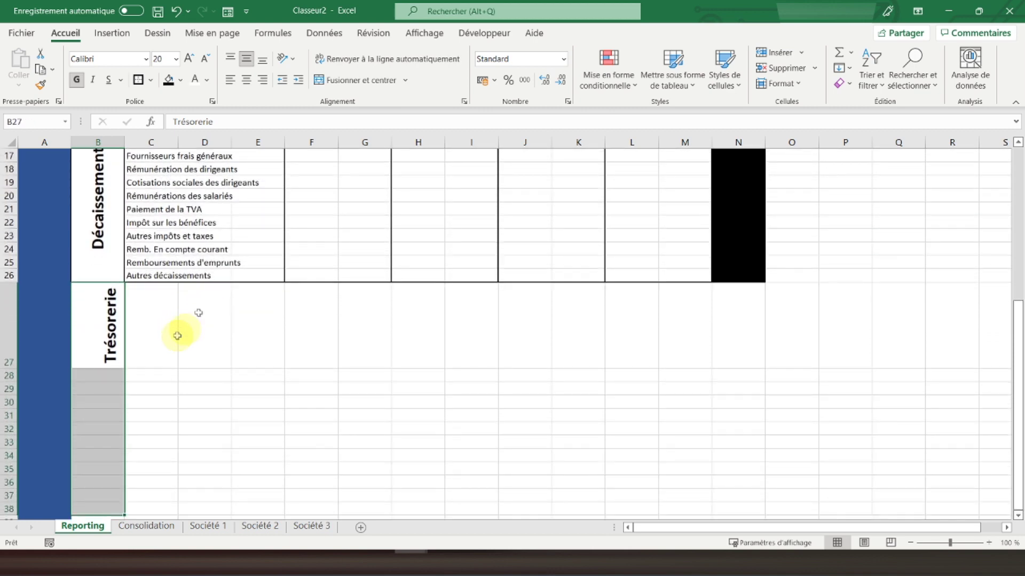
click(355, 80)
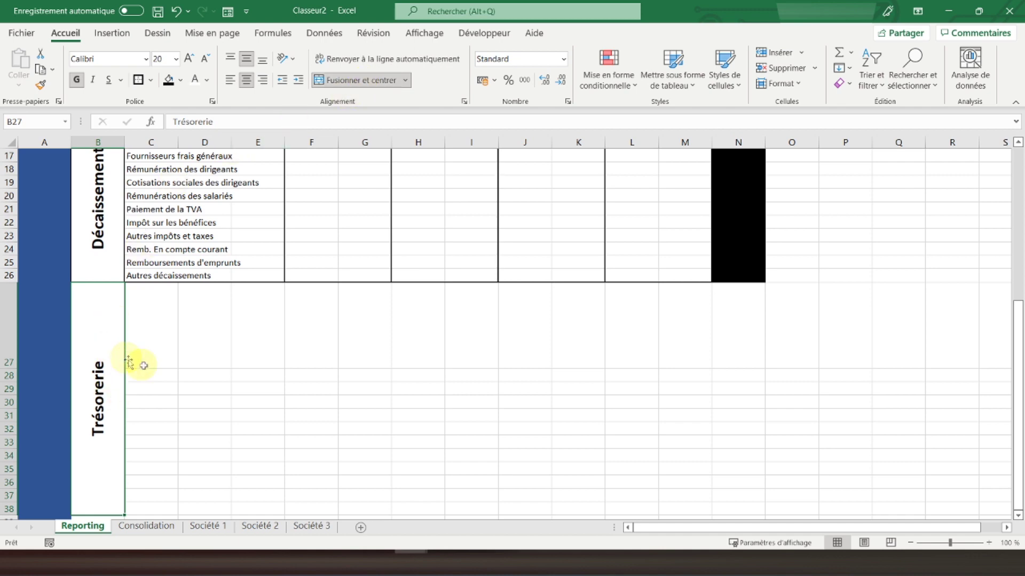
scroll(137, 359, up, 2)
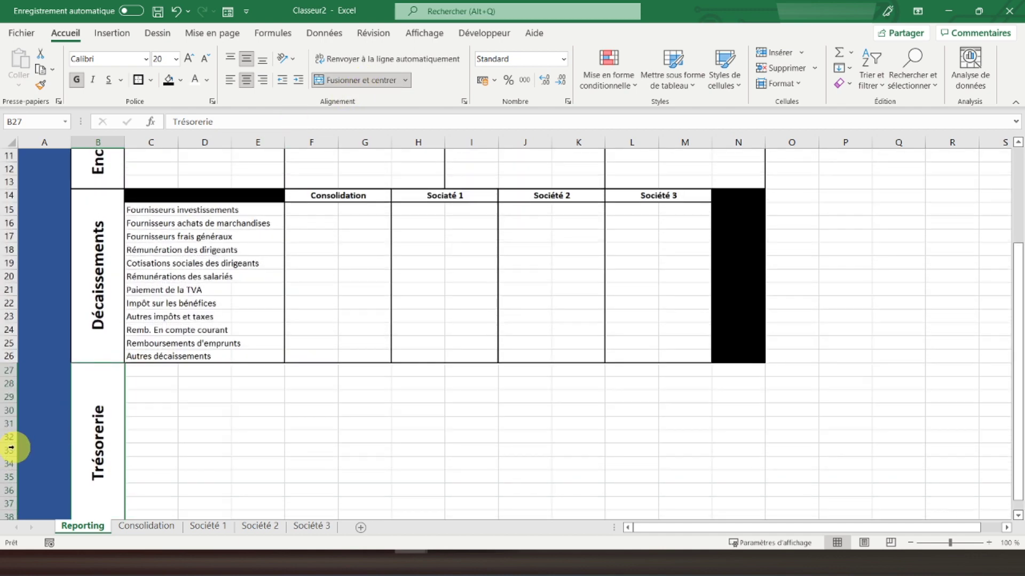
scroll(206, 400, down, 1)
scroll(218, 365, down, 1)
drag(96, 344, 102, 461)
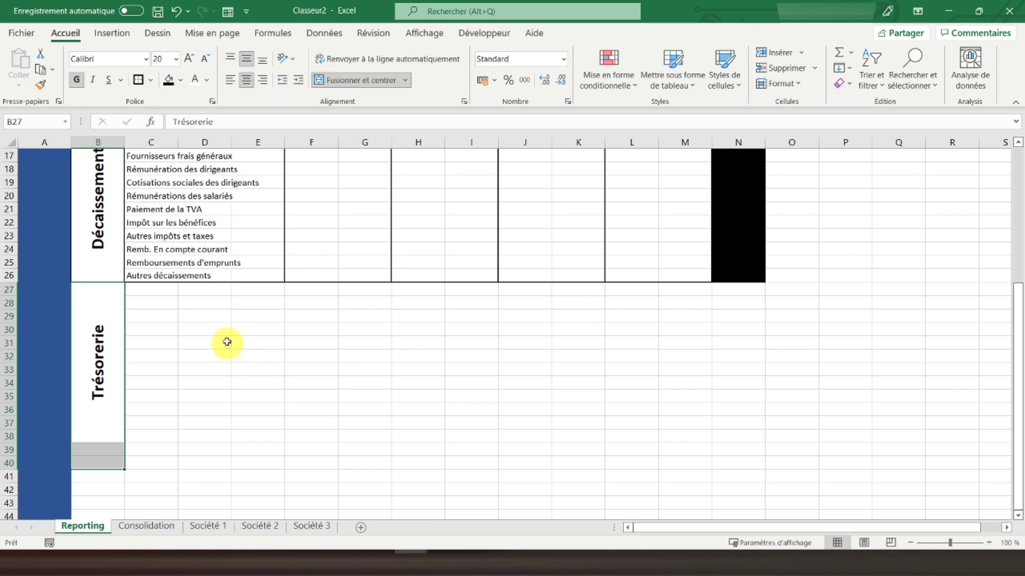
click(352, 81)
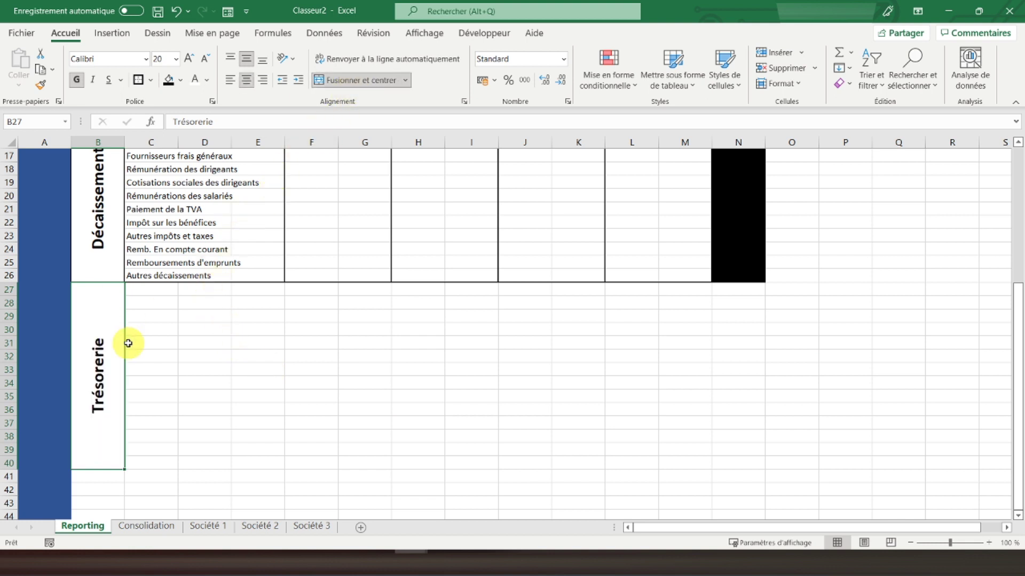
click(140, 81)
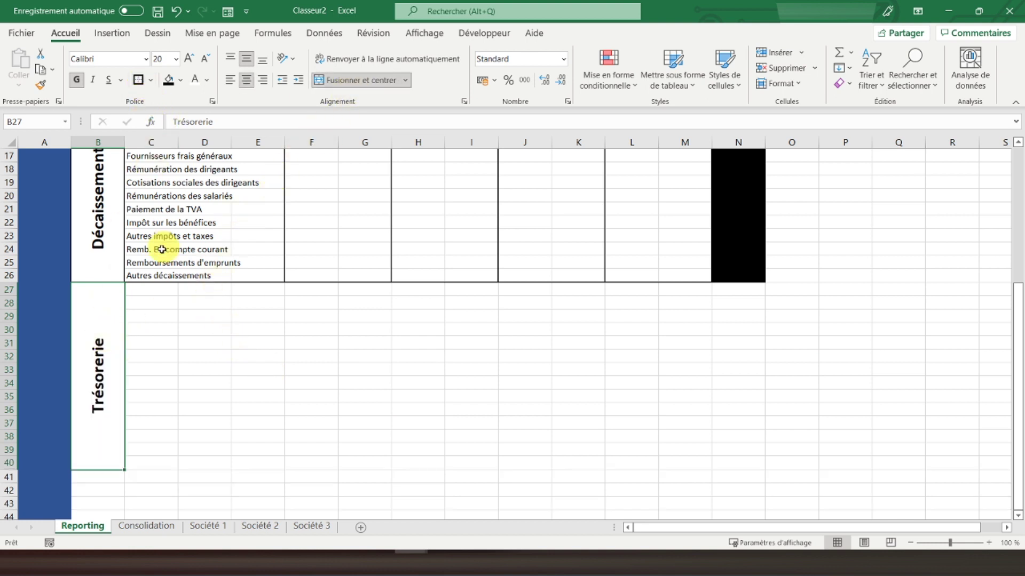
click(144, 290)
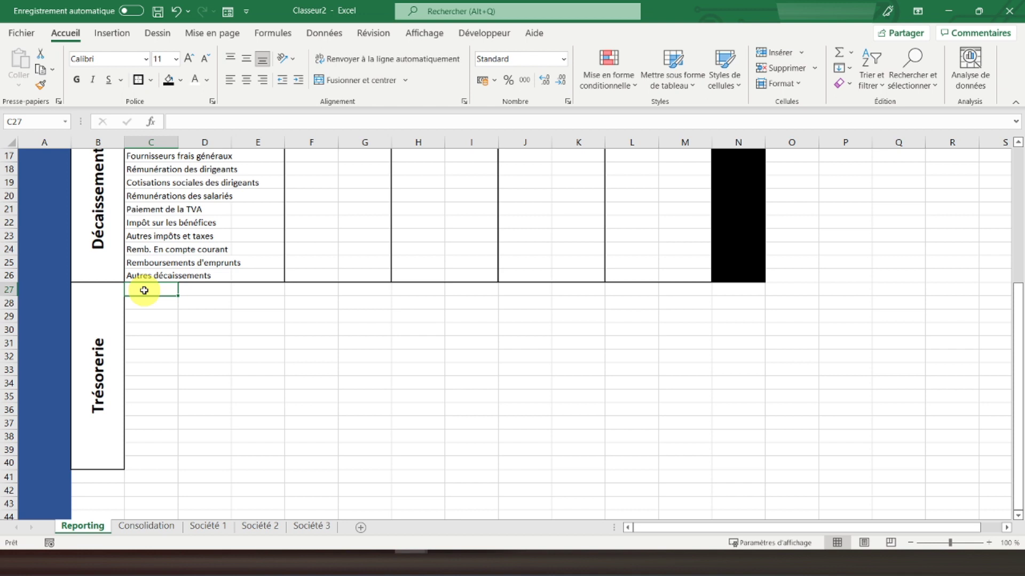
Step: Fill month headers Janvier through Décembre across C27:N27
text(Janvier)
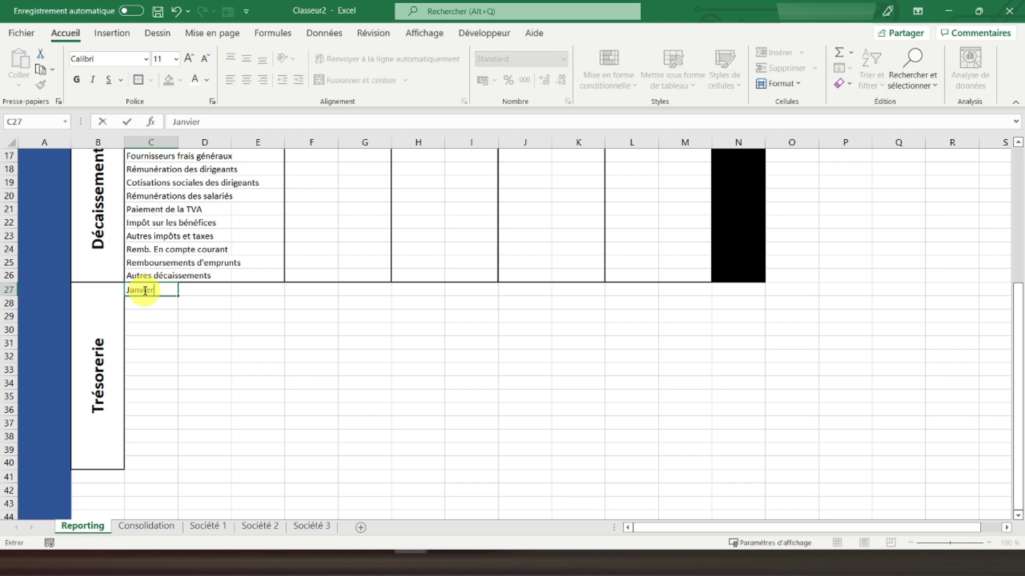
key(Return)
click(144, 291)
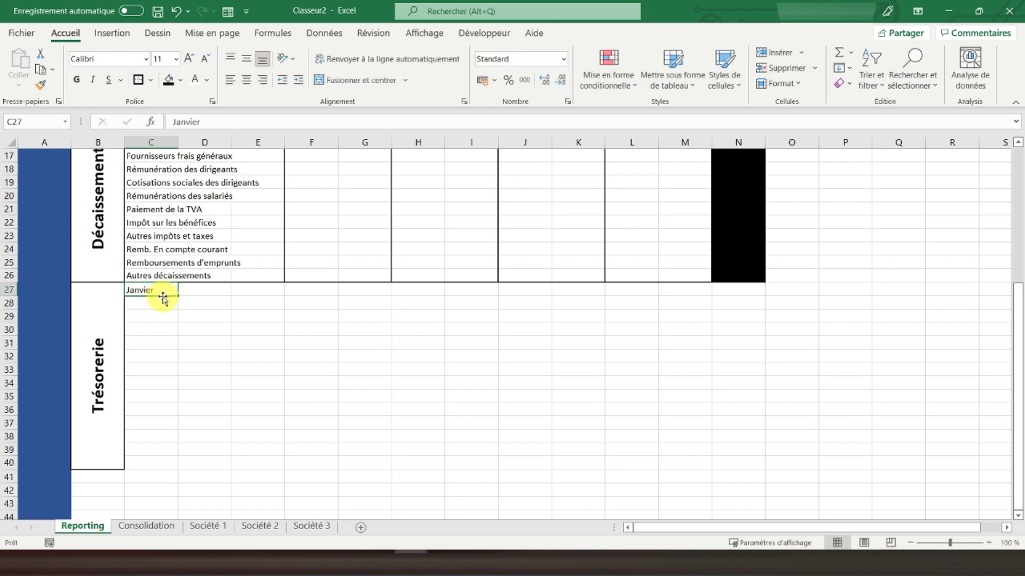
drag(176, 297, 704, 311)
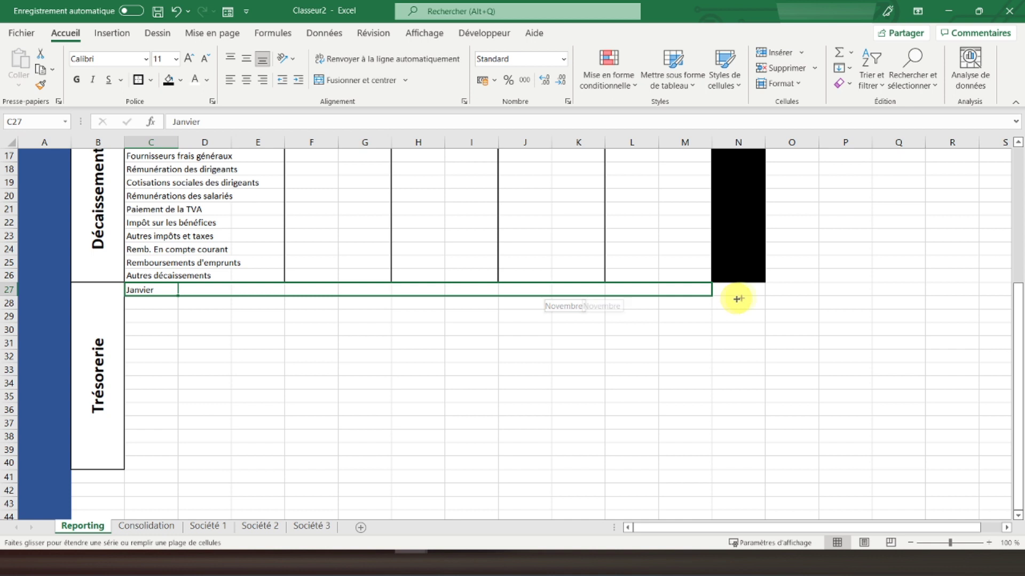
drag(704, 311, 755, 292)
Step: Give each month cell from Janvier to Décembre its own border
click(155, 292)
click(138, 82)
key(Right)
key(F4)
key(Right)
key(F4)
key(Right)
key(F4)
key(Right)
key(F4)
key(Right)
key(Right)
key(F4)
key(Right)
key(F4)
key(Right)
key(F4)
key(Right)
key(F4)
key(Right)
key(F4)
key(Right)
key(F4)
key(Right)
key(F4)
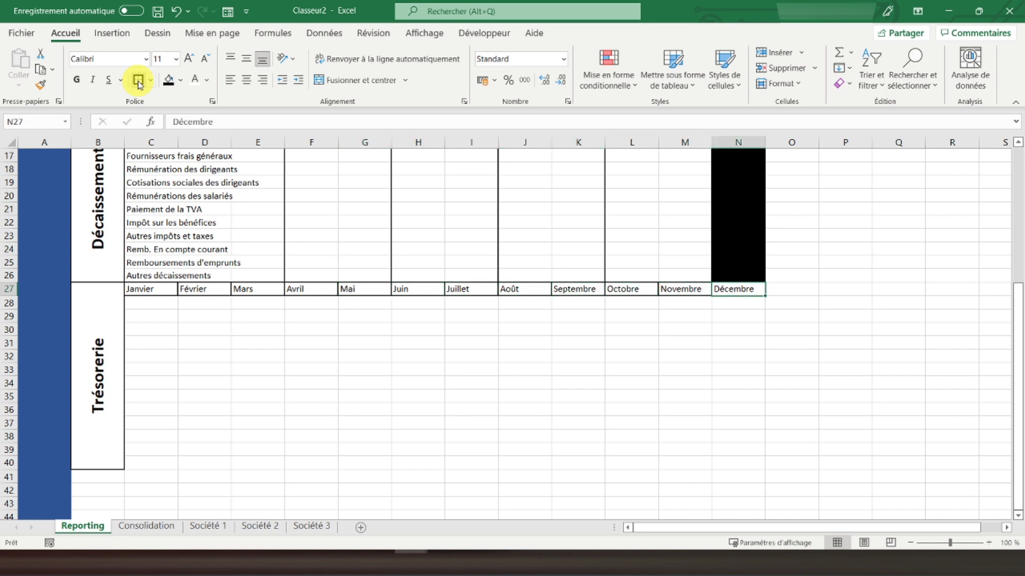
Step: Make the month headers C27:N27 bold and centred
drag(141, 290, 750, 289)
click(76, 79)
click(246, 80)
scroll(229, 314, up, 2)
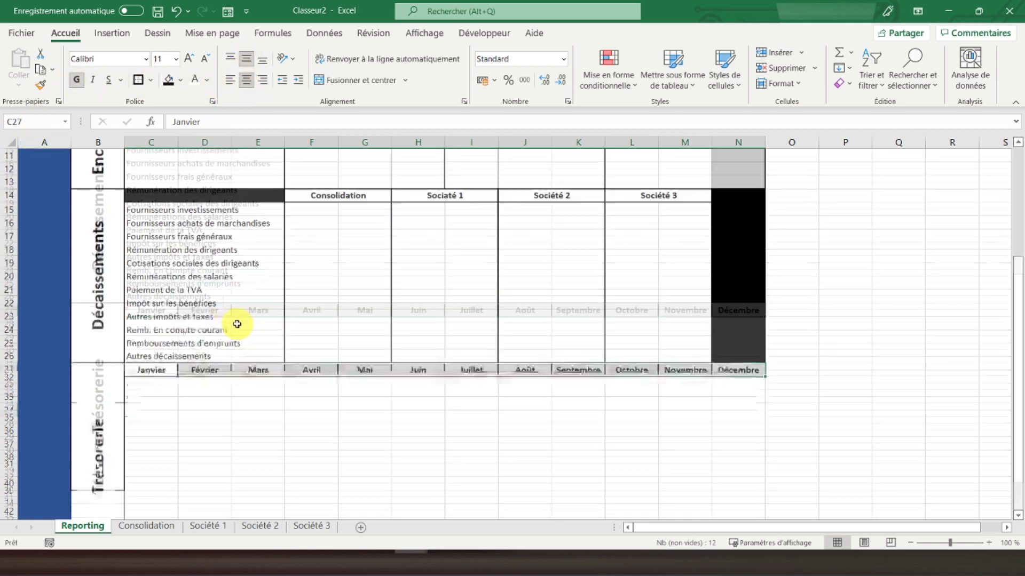
scroll(267, 299, up, 4)
click(299, 277)
scroll(213, 342, down, 1)
scroll(160, 346, down, 4)
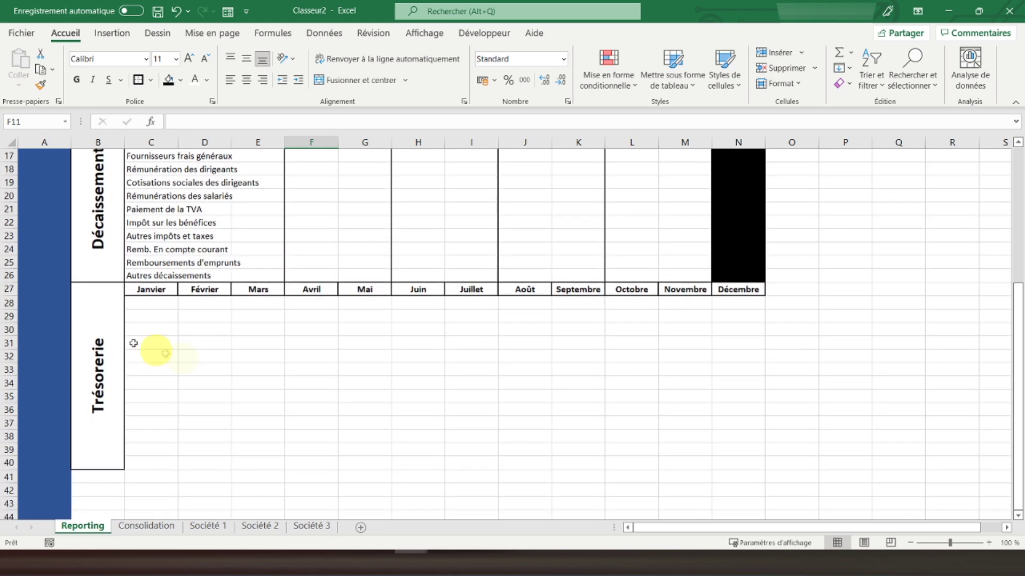
drag(136, 303, 744, 460)
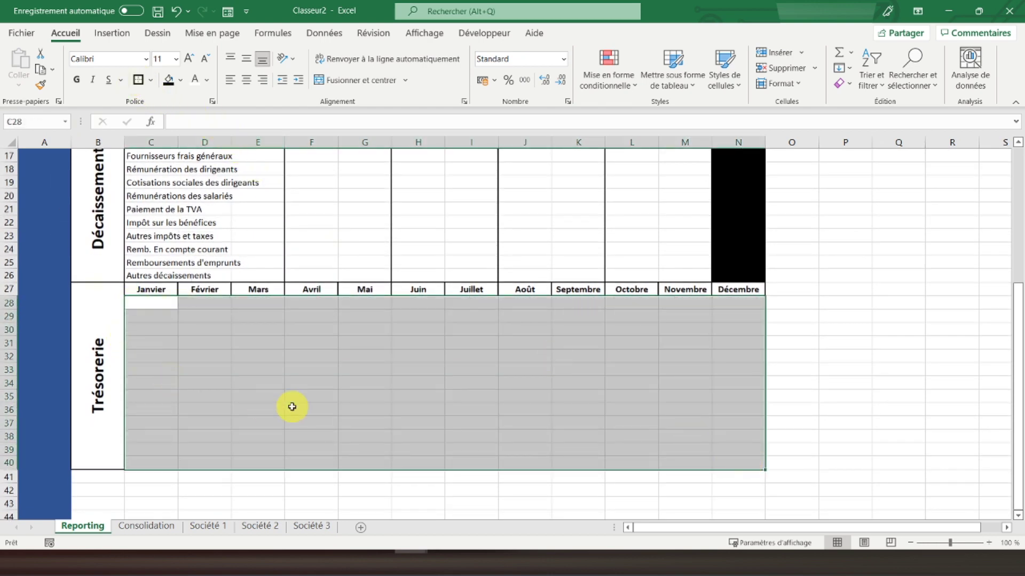
scroll(290, 407, up, 5)
click(49, 166)
Step: Turn off Quadrillage (gridlines) on the Reporting sheet via Affichage
click(46, 155)
click(419, 33)
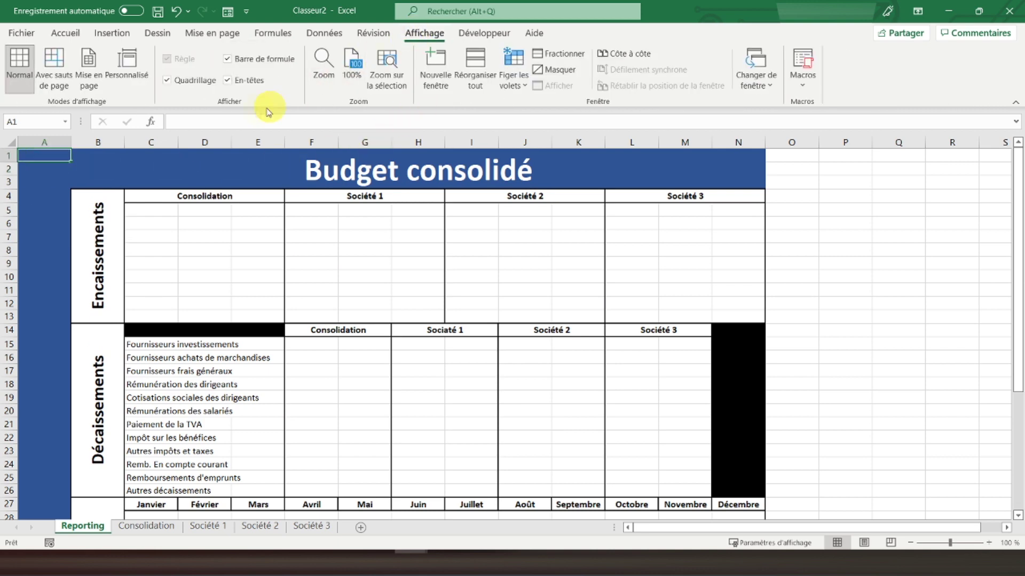
click(182, 80)
scroll(179, 238, down, 1)
scroll(146, 370, down, 4)
scroll(231, 399, up, 5)
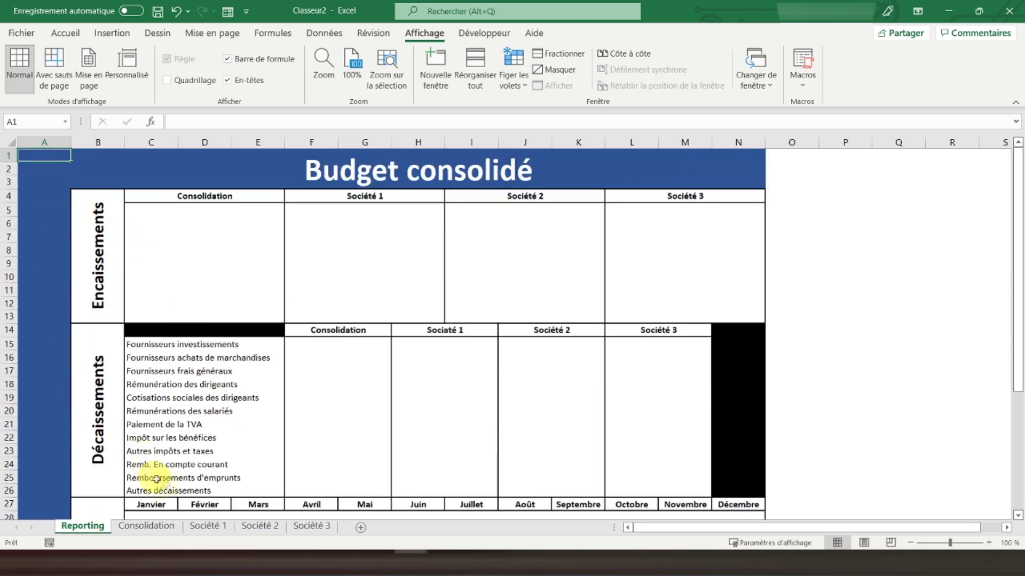
Step: Check the Consolidation and Société 1–3 sheets, then return to Reporting
click(145, 526)
click(213, 531)
click(259, 531)
ctrl+click(306, 531)
click(268, 531)
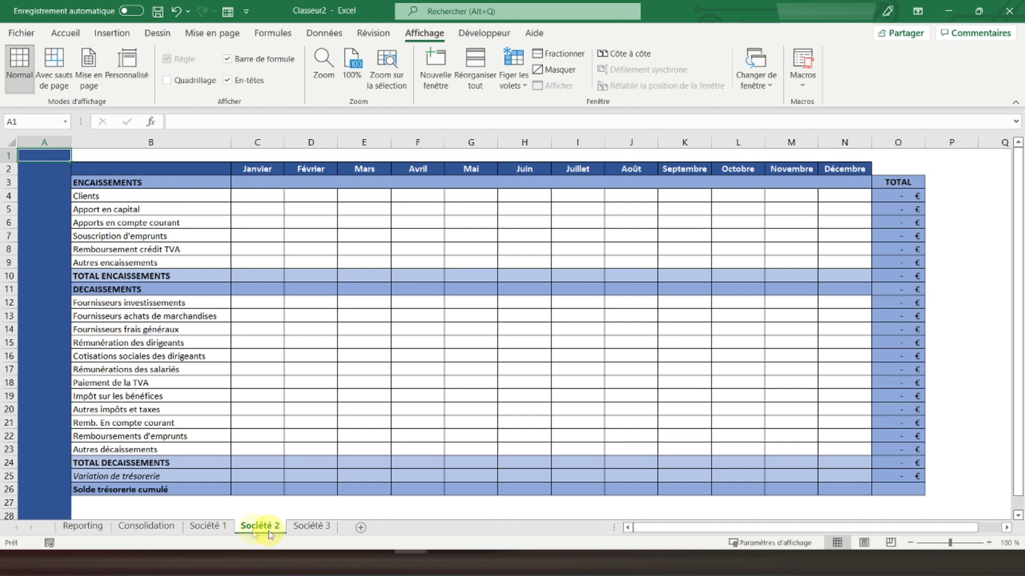
click(211, 529)
click(144, 527)
click(104, 531)
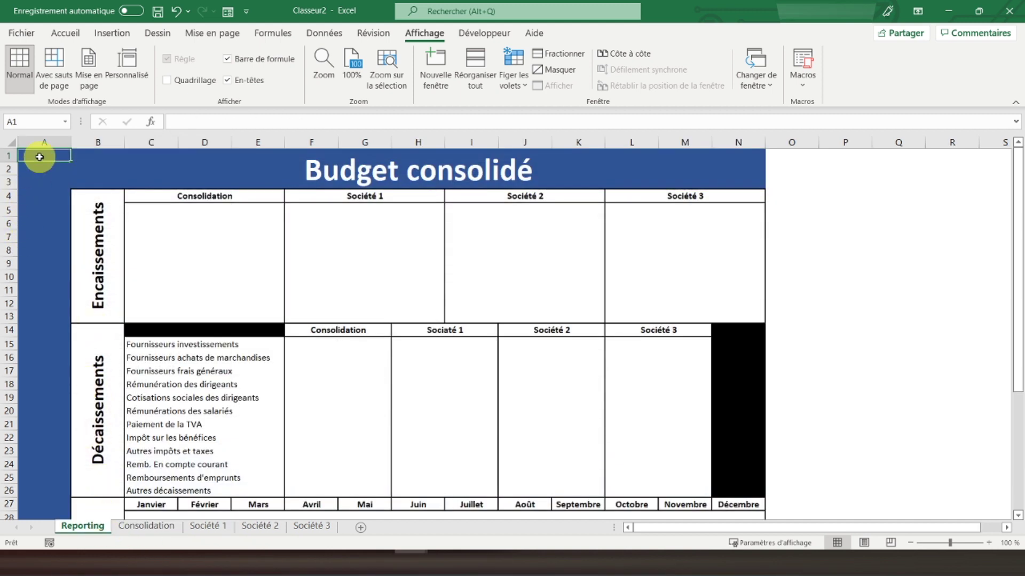